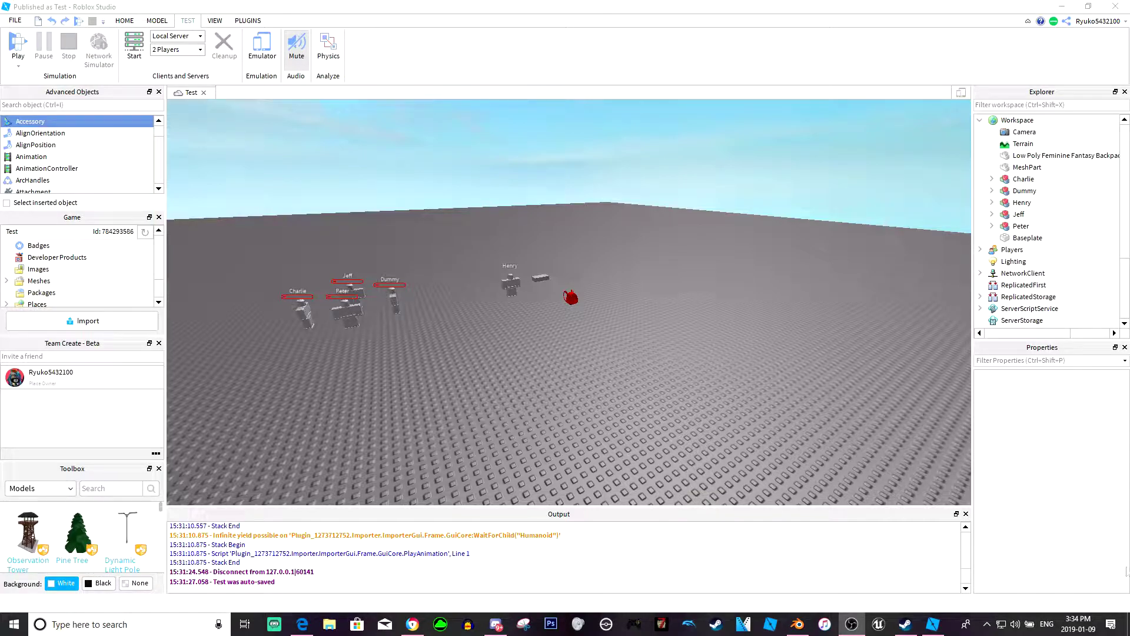
scroll(560, 355, "up", 10)
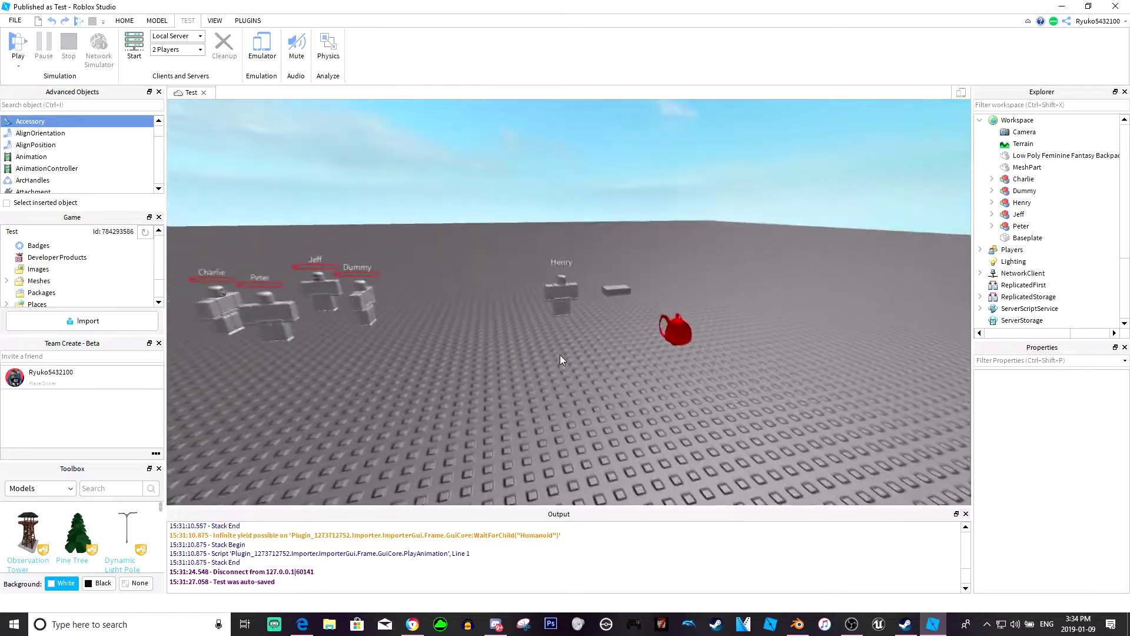
scroll(561, 355, "up", 3)
scroll(572, 358, "down", 5)
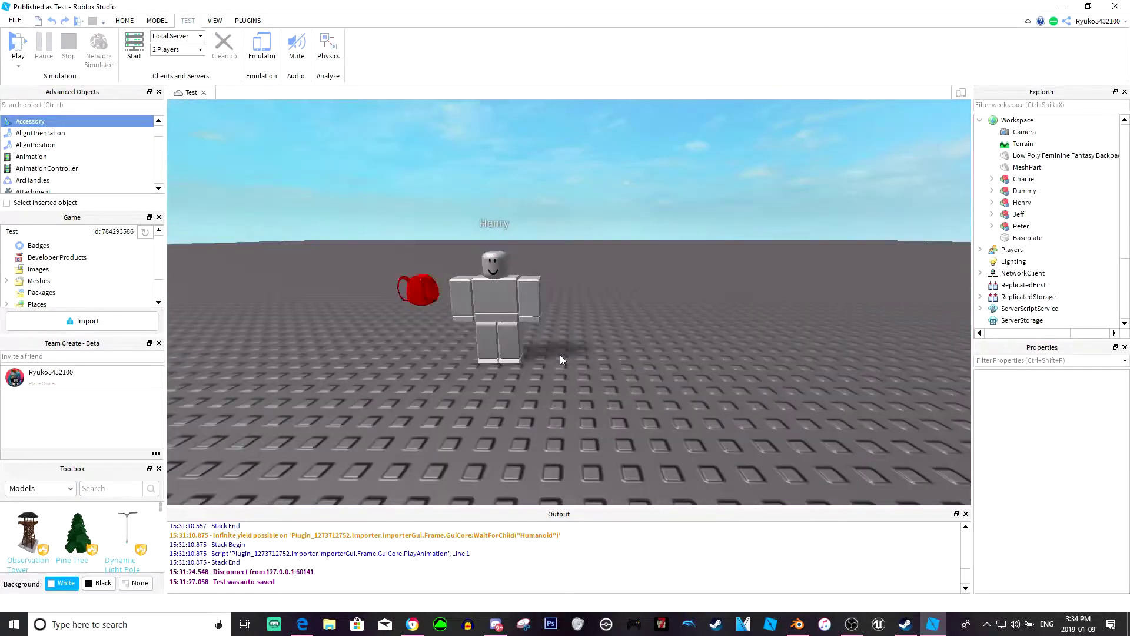
scroll(561, 355, "up", 3)
scroll(566, 356, "down", 5)
scroll(559, 355, "down", 3)
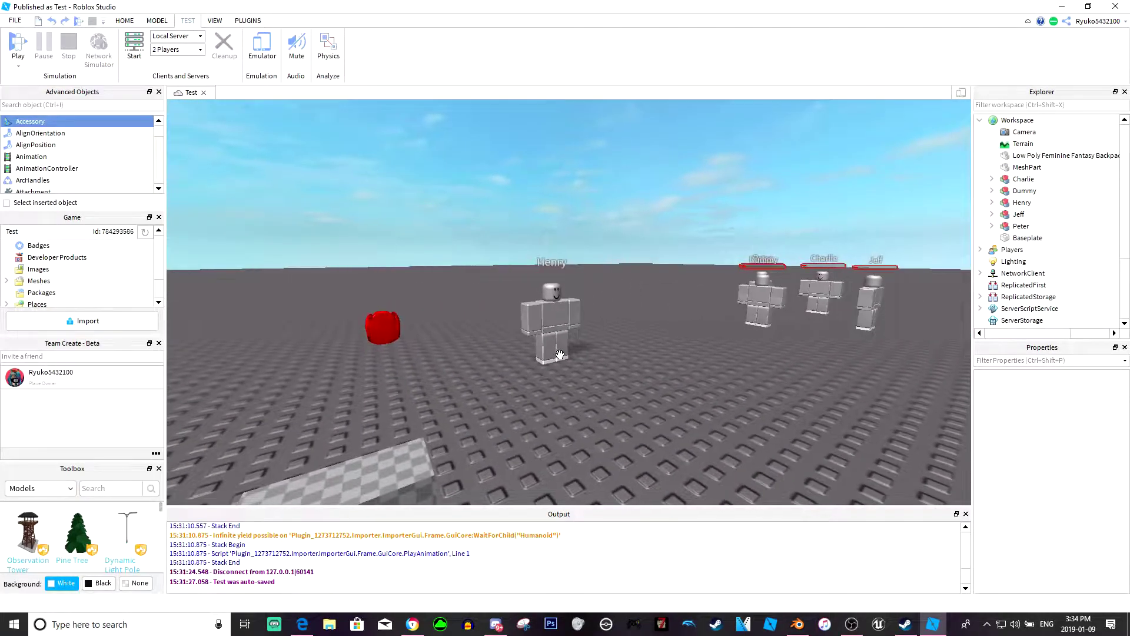
scroll(560, 356, "up", 3)
scroll(560, 355, "up", 3)
Expand Henry's body parts and focus the view on his UpperTorso
left_click(560, 355)
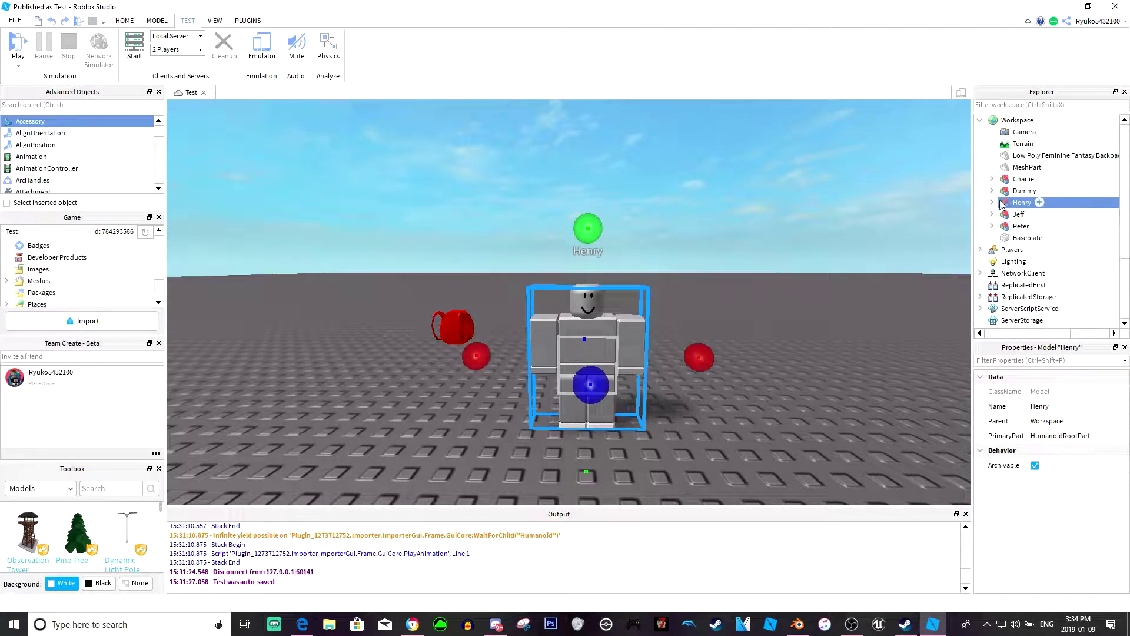
left_click(993, 203)
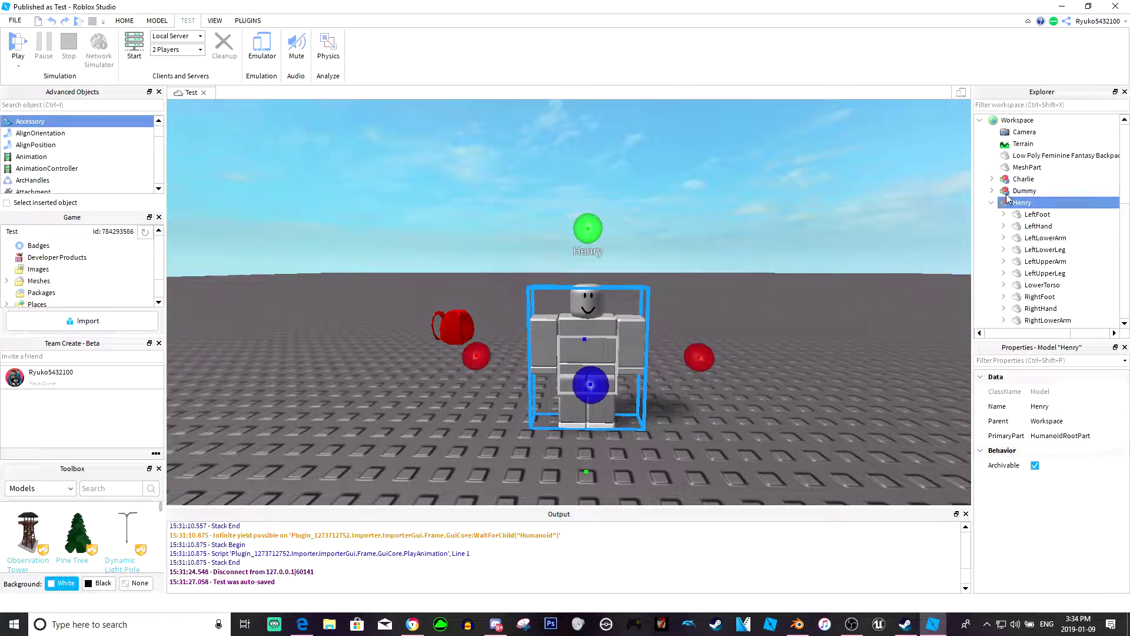
scroll(1003, 199, "down", 1)
scroll(1037, 206, "down", 2)
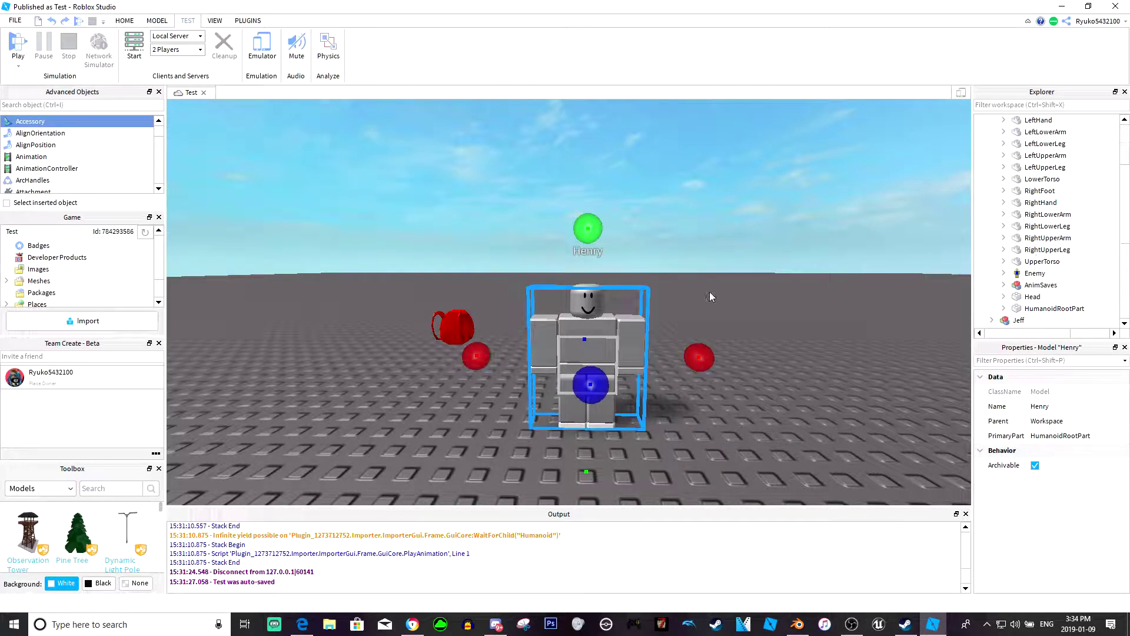
left_click(1039, 262)
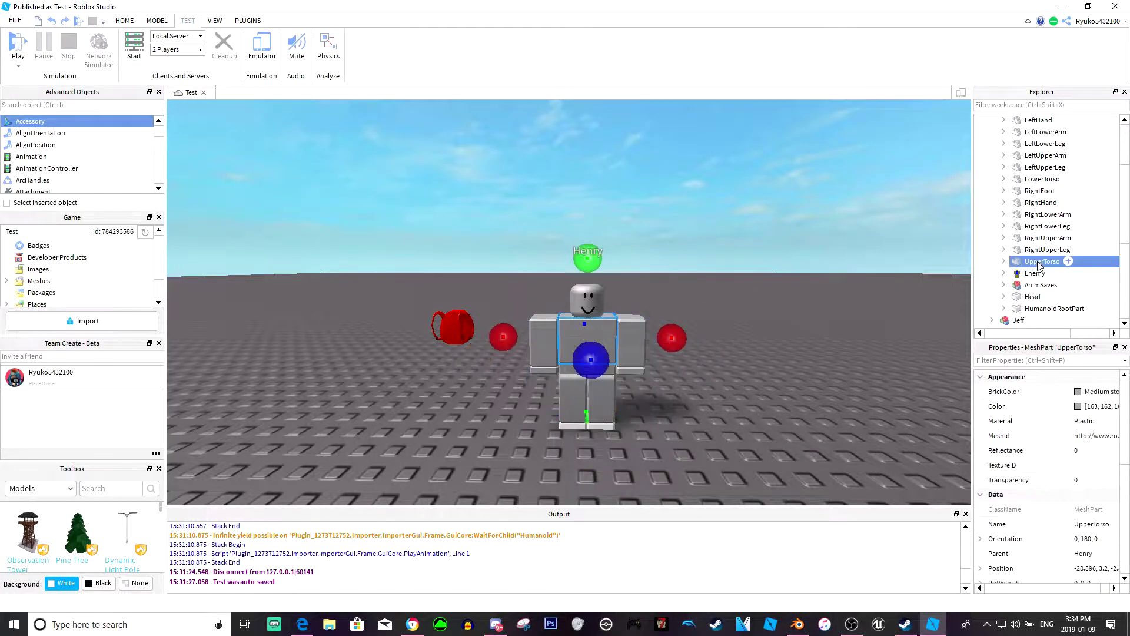
key("f")
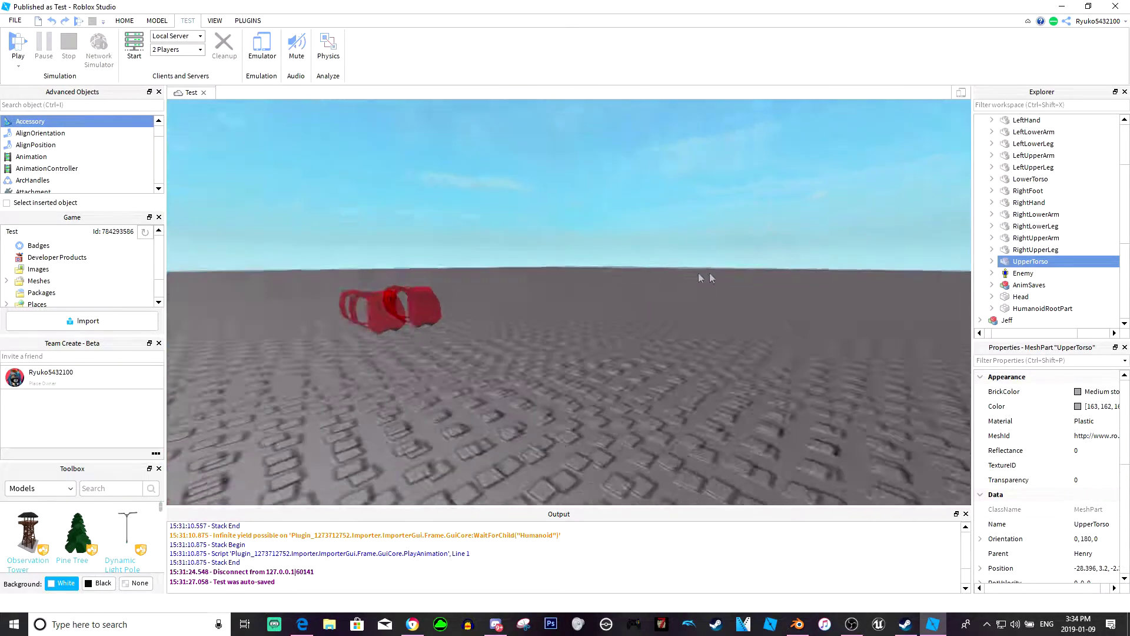
right_click_drag(709, 277, 709, 277)
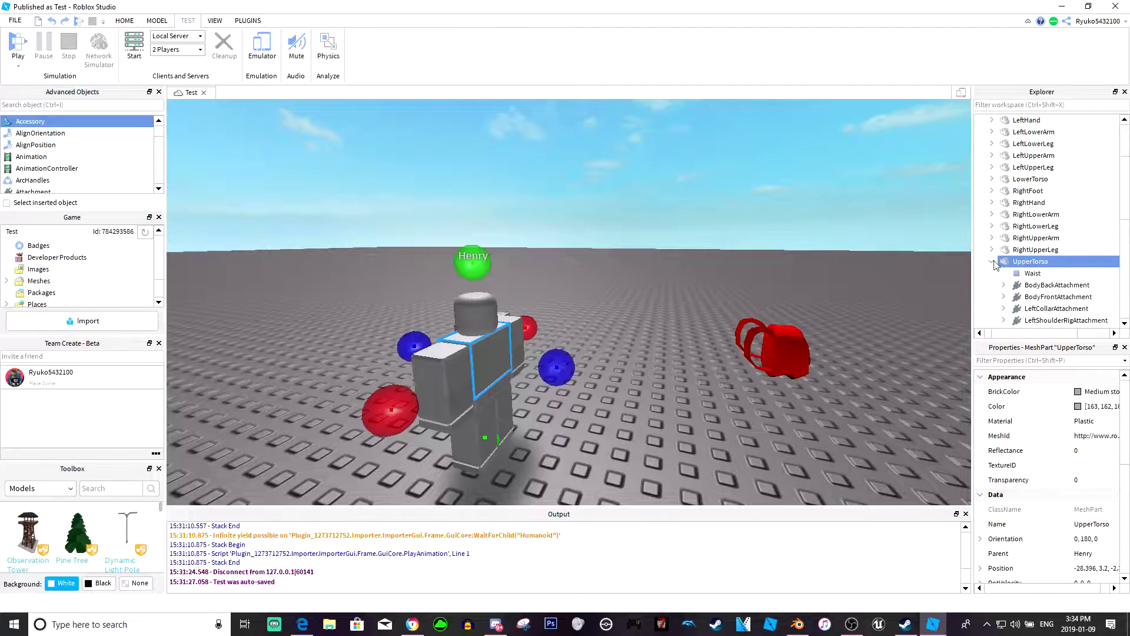
Inspect UpperTorso's BodyBack, BodyFront and LeftCollar attachments
left_click(993, 262)
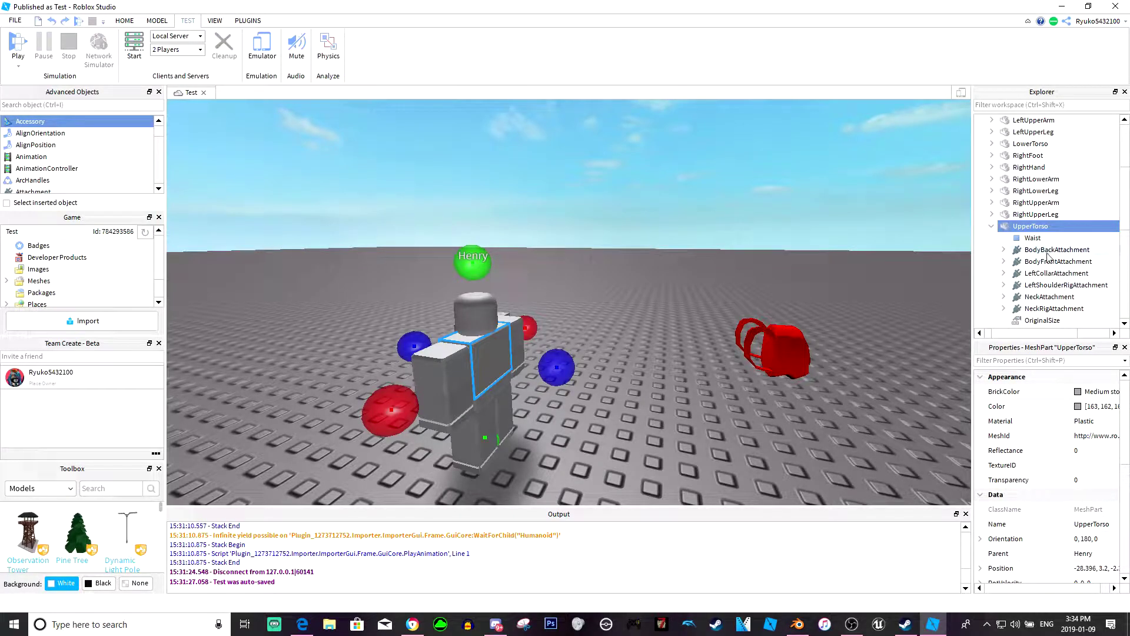
left_click(1052, 250)
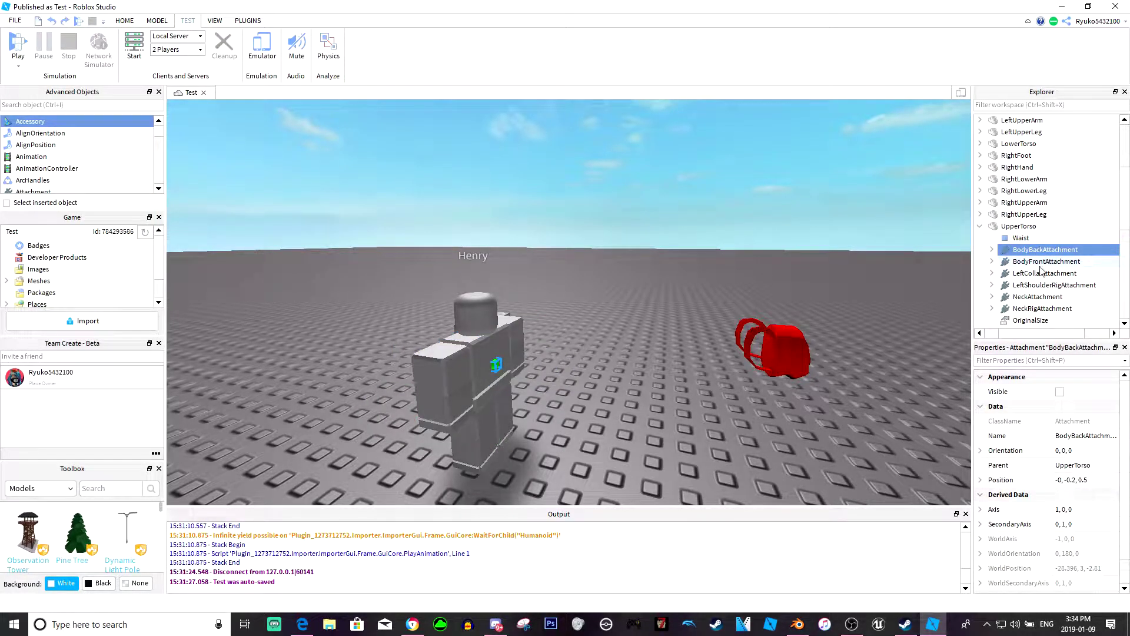
left_click(1046, 261)
right_click_drag(531, 281, 532, 276)
left_click(1037, 273)
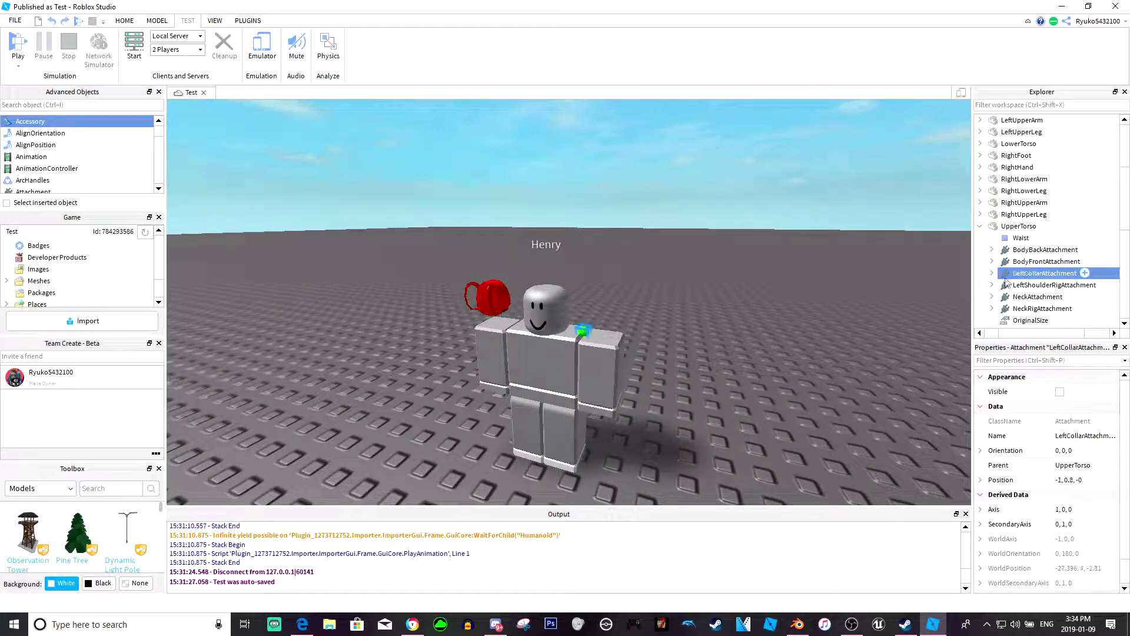
key("f")
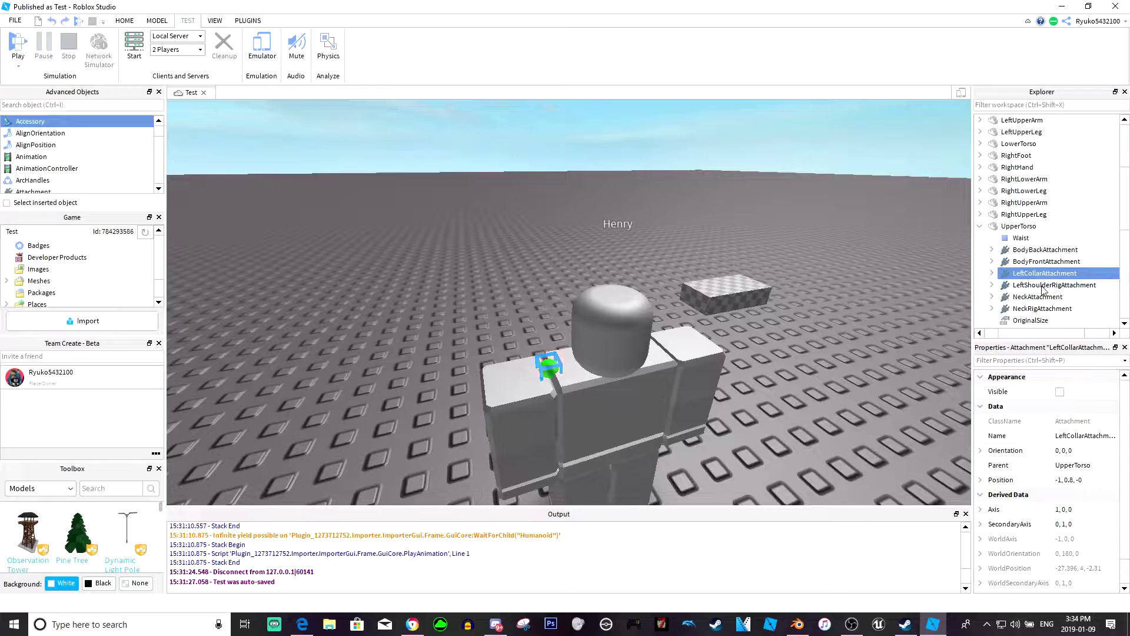
Inspect the LeftShoulderRig and Neck attachments, refocus BodyBackAttachment, then collapse UpperTorso
left_click(1045, 285)
key("f")
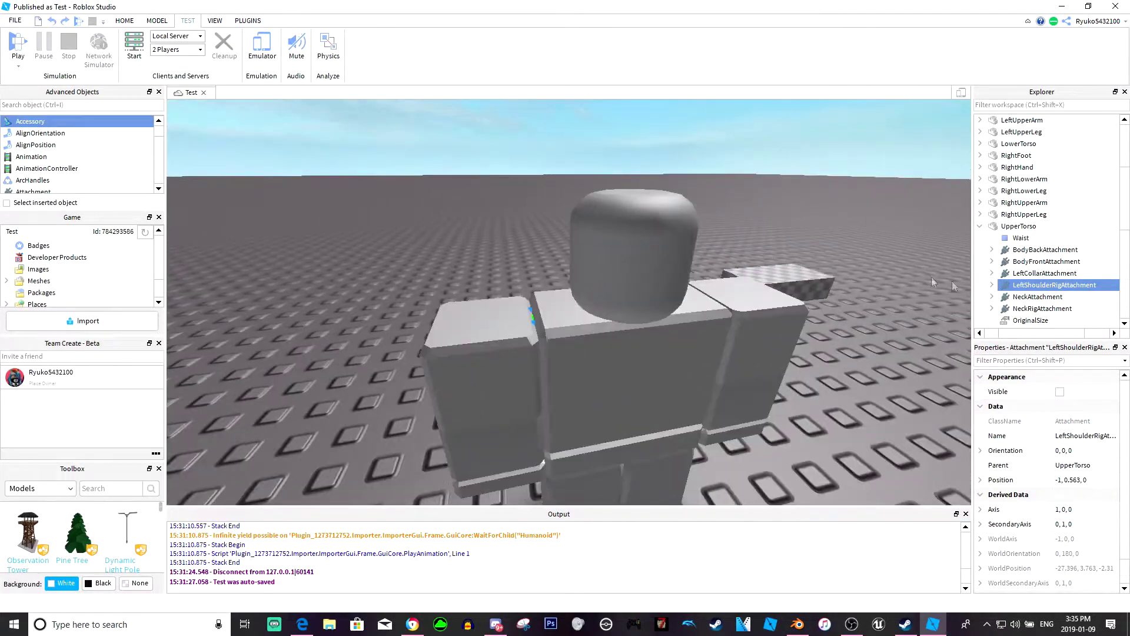
left_click(1037, 298)
key("f")
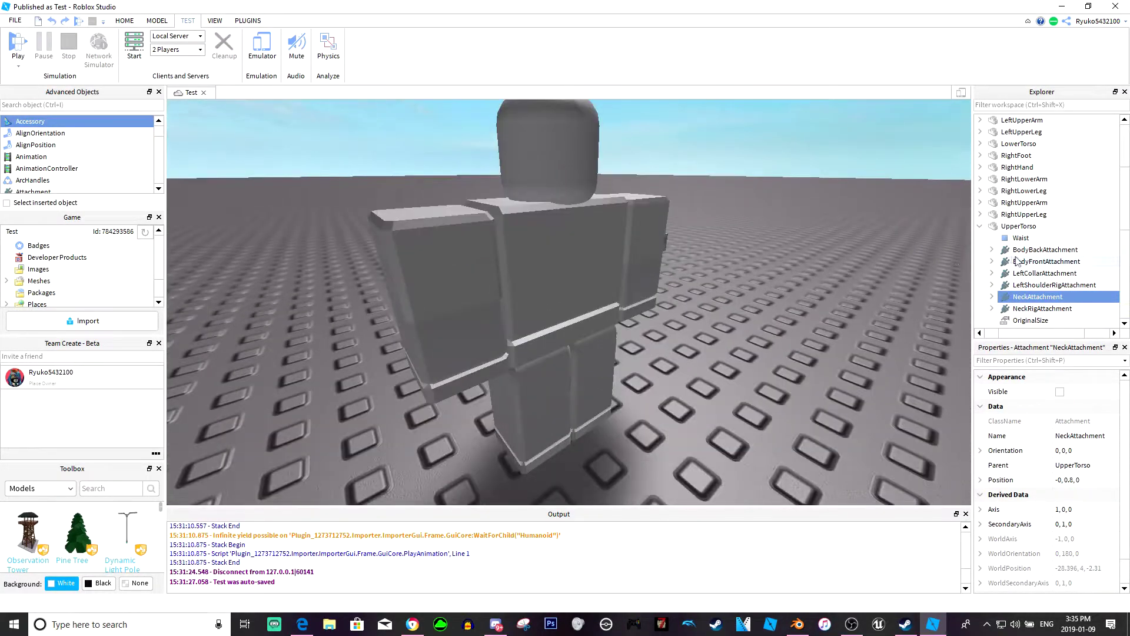
left_click(1037, 250)
key("f")
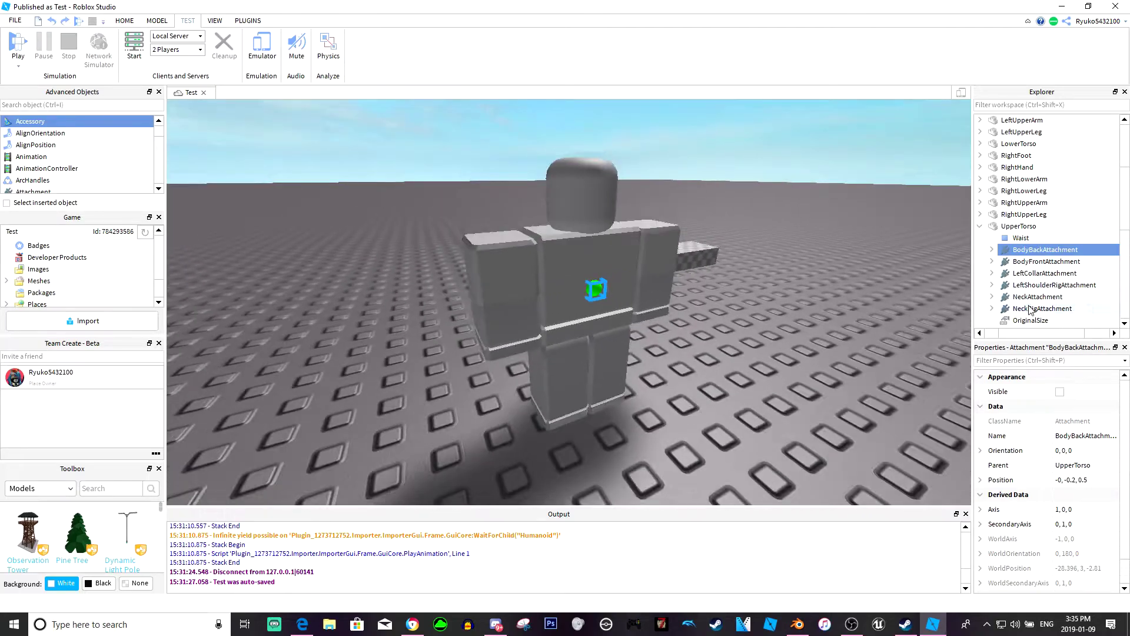
key("s")
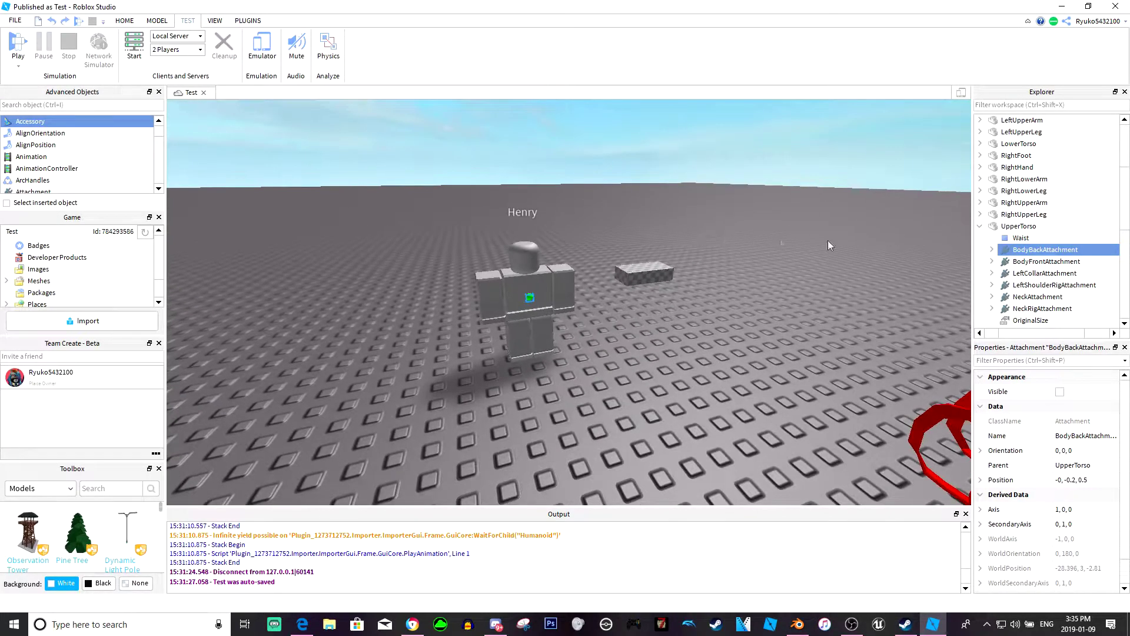
left_click(980, 227)
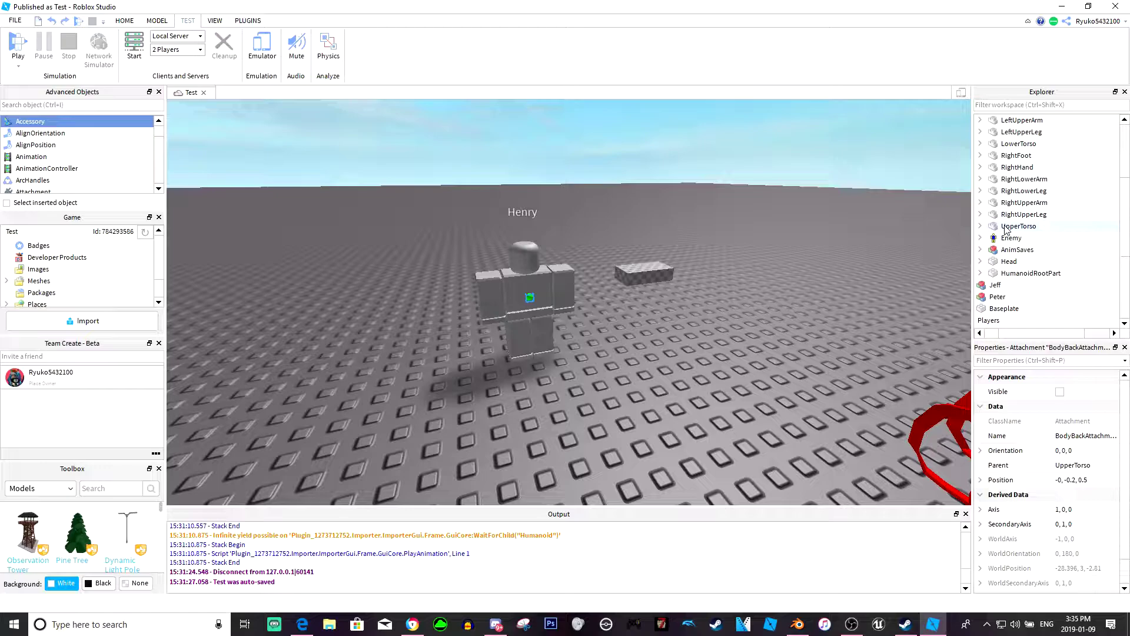
scroll(1005, 231, "up", 2)
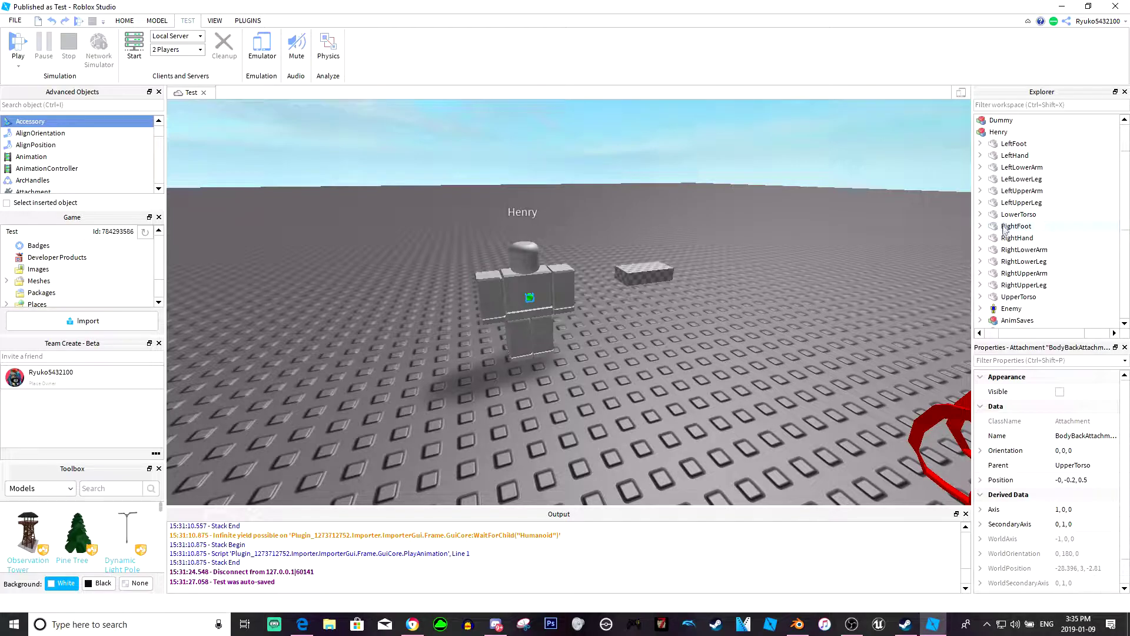
Inspect the LeftGripAttachment and LeftWristRigAttachment on Henry's left hand
left_click(980, 154)
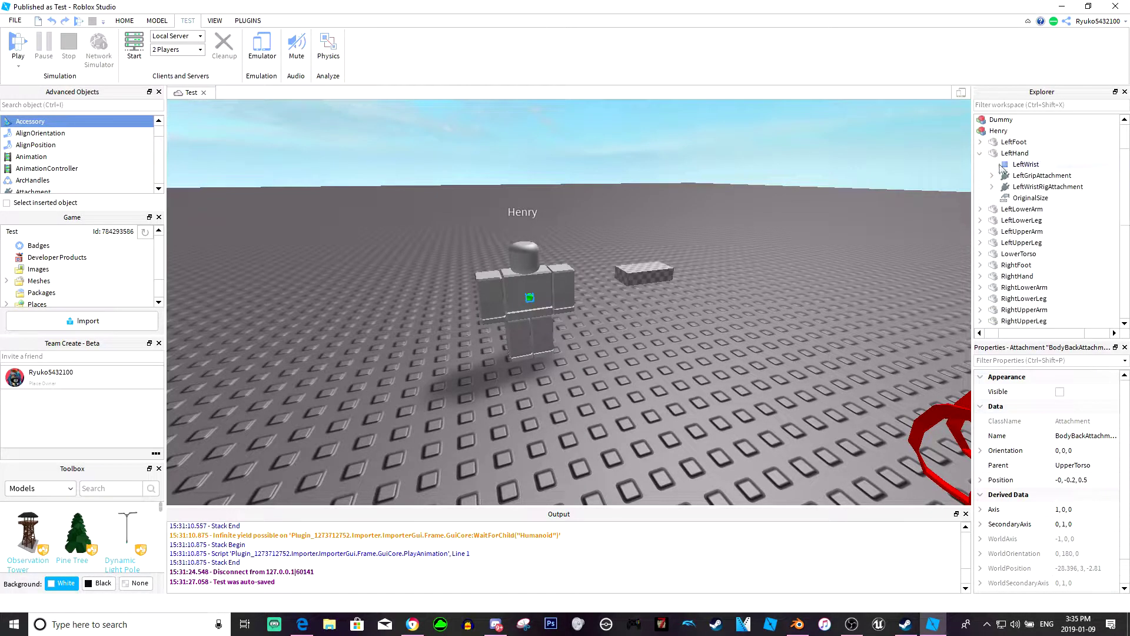
left_click(1032, 175)
left_click(1035, 188)
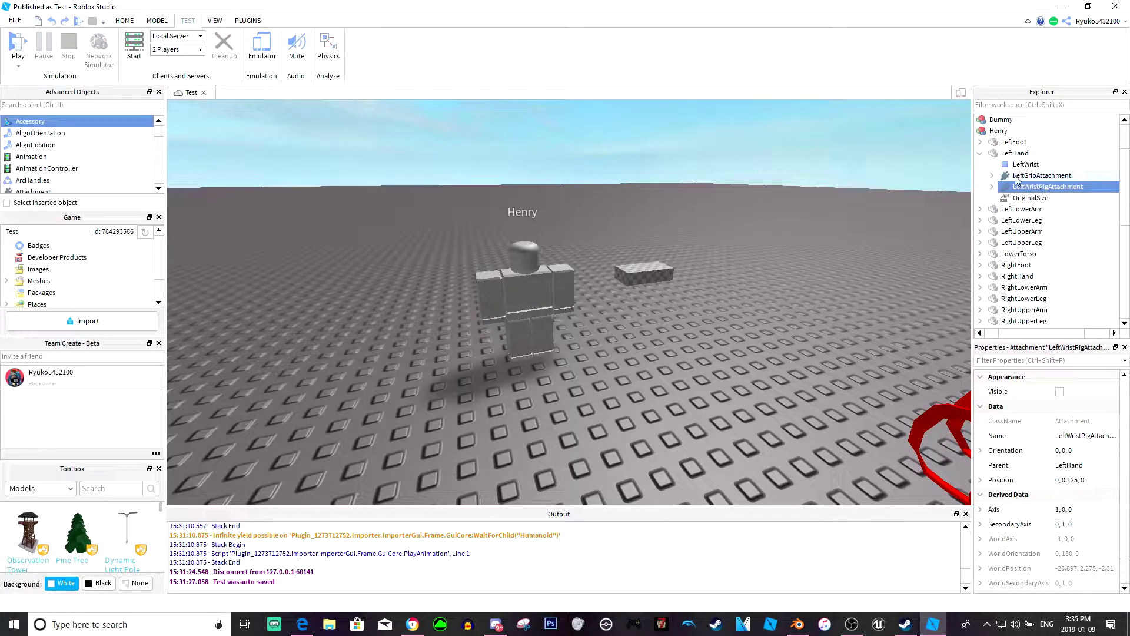
left_click(1040, 177)
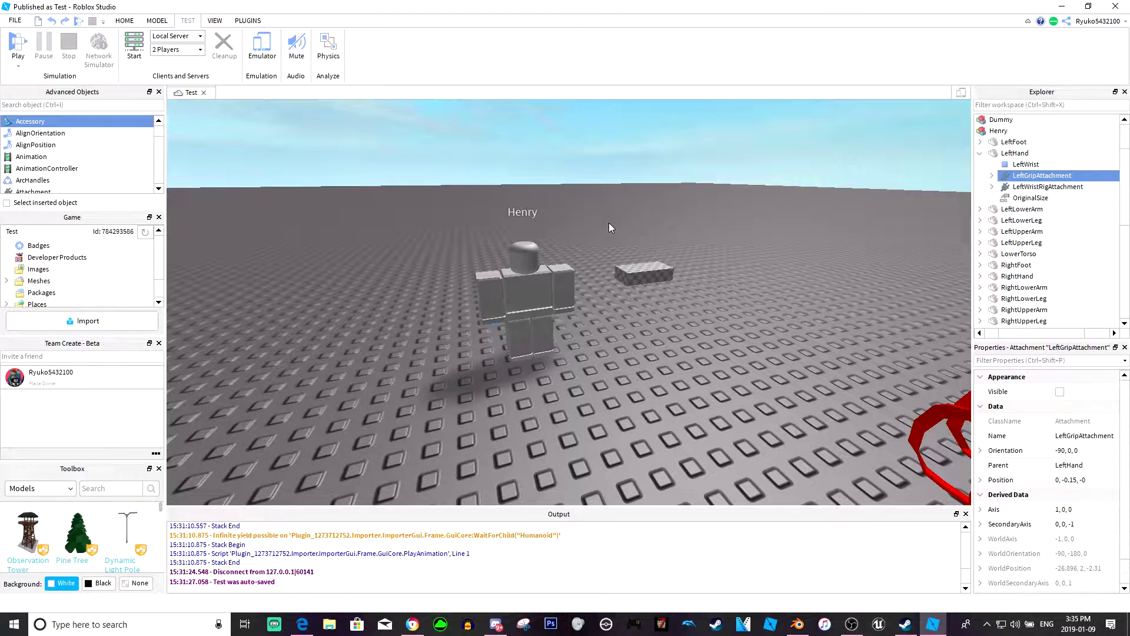
key("f")
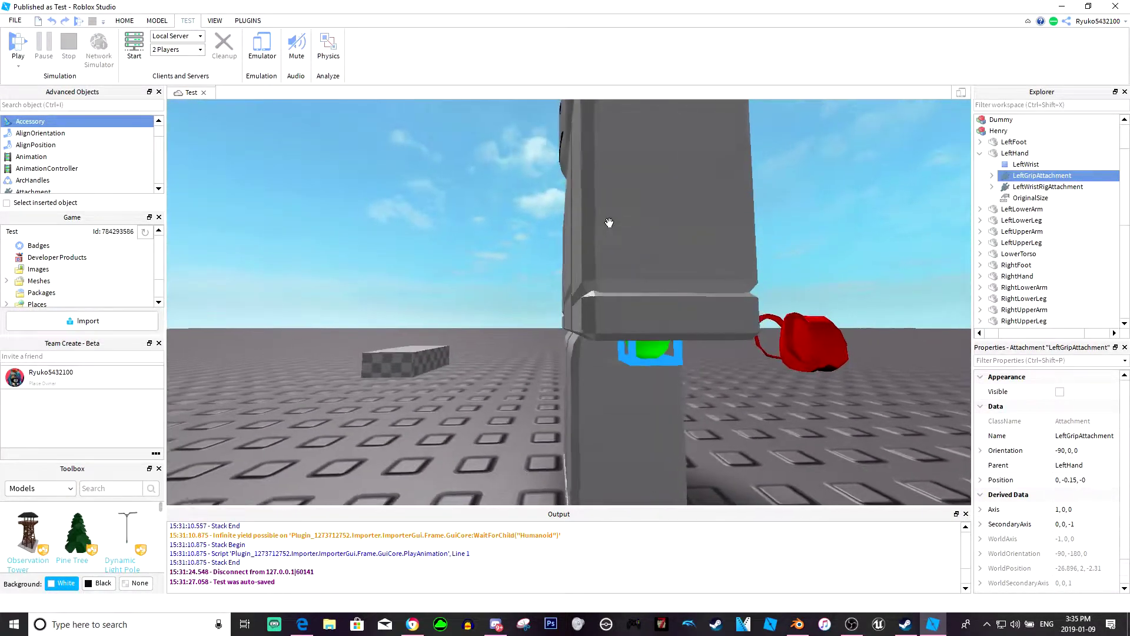
right_click_drag(608, 223, 609, 223)
scroll(608, 224, "up", 2)
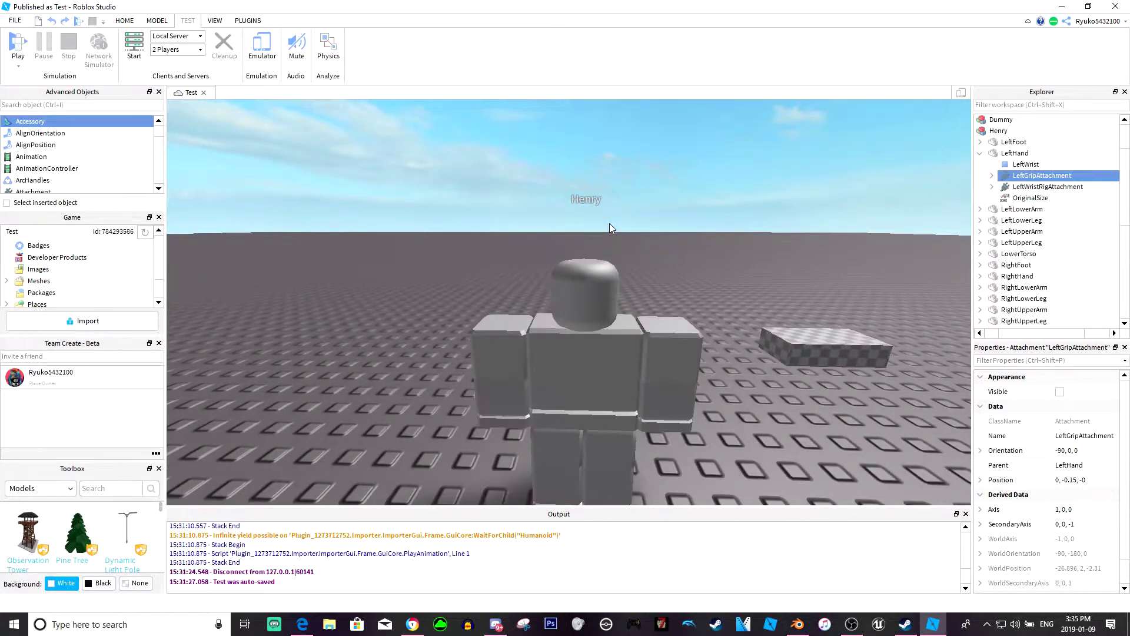
left_click(979, 153)
scroll(997, 176, "down", 4)
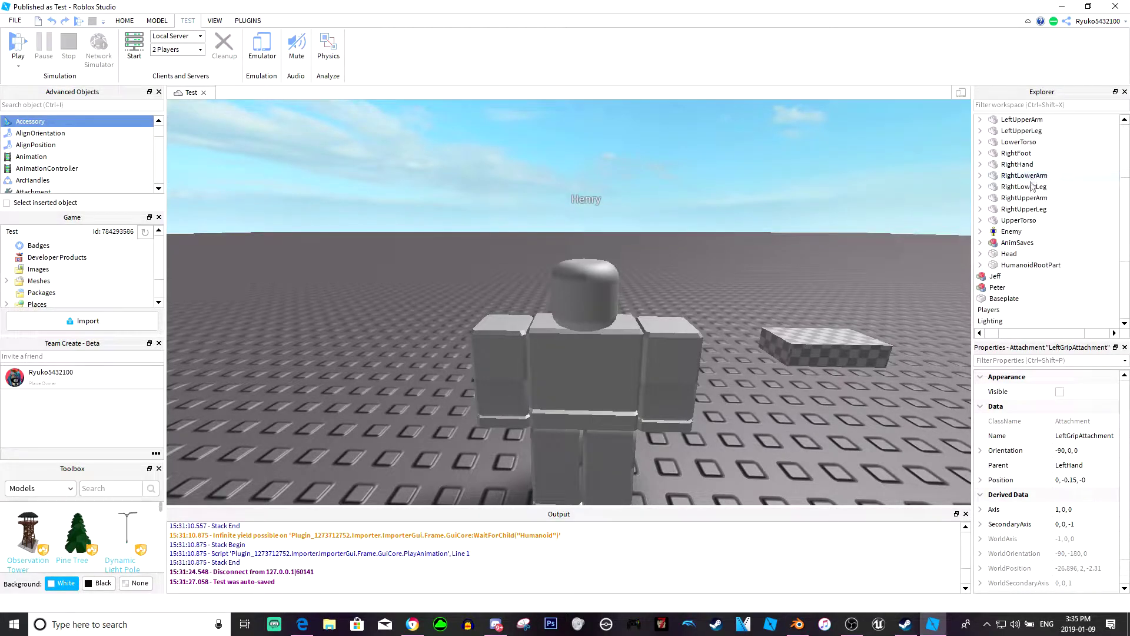
Focus on UpperTorso's BodyBackAttachment and select the red backpack mesh
left_click(980, 219)
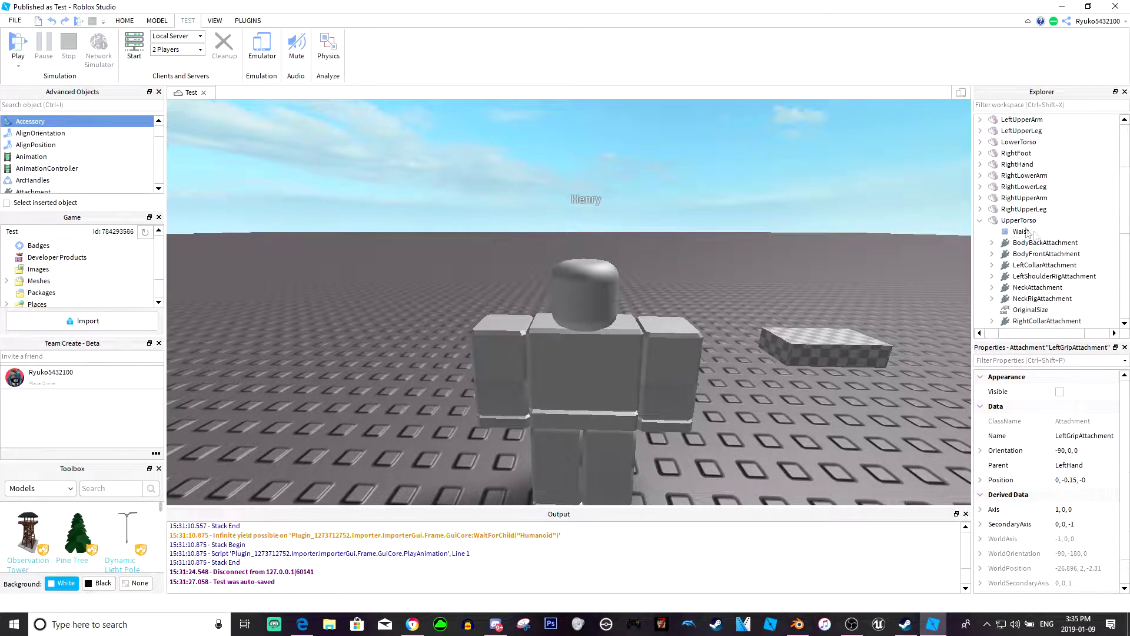
left_click(1043, 243)
right_click_drag(706, 261, 706, 260)
key("f")
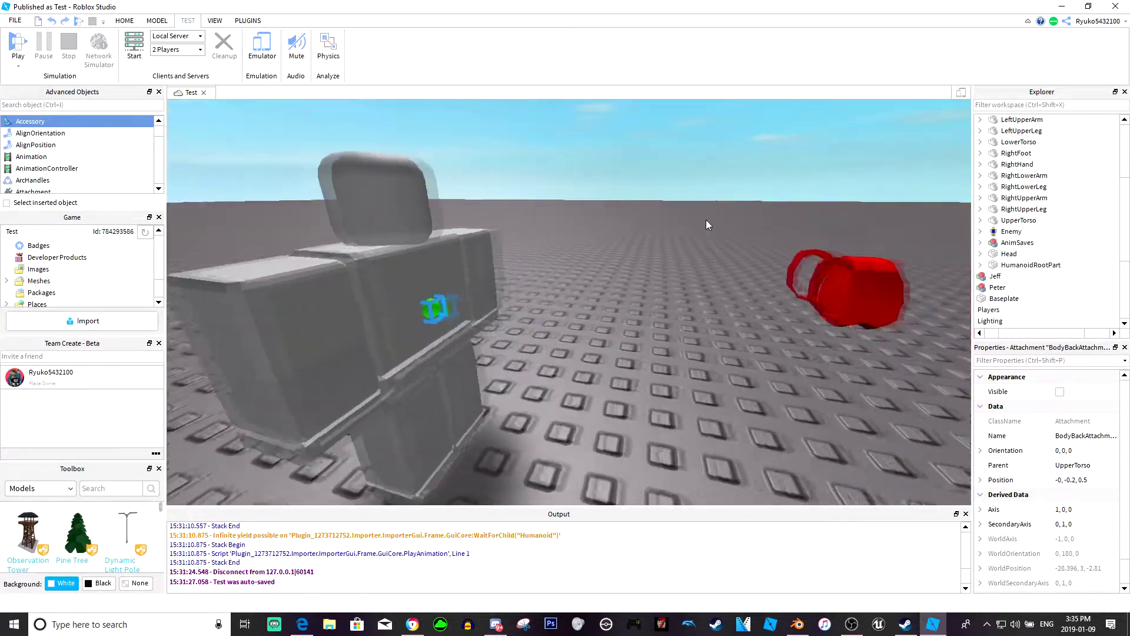
right_click_drag(706, 220, 706, 220)
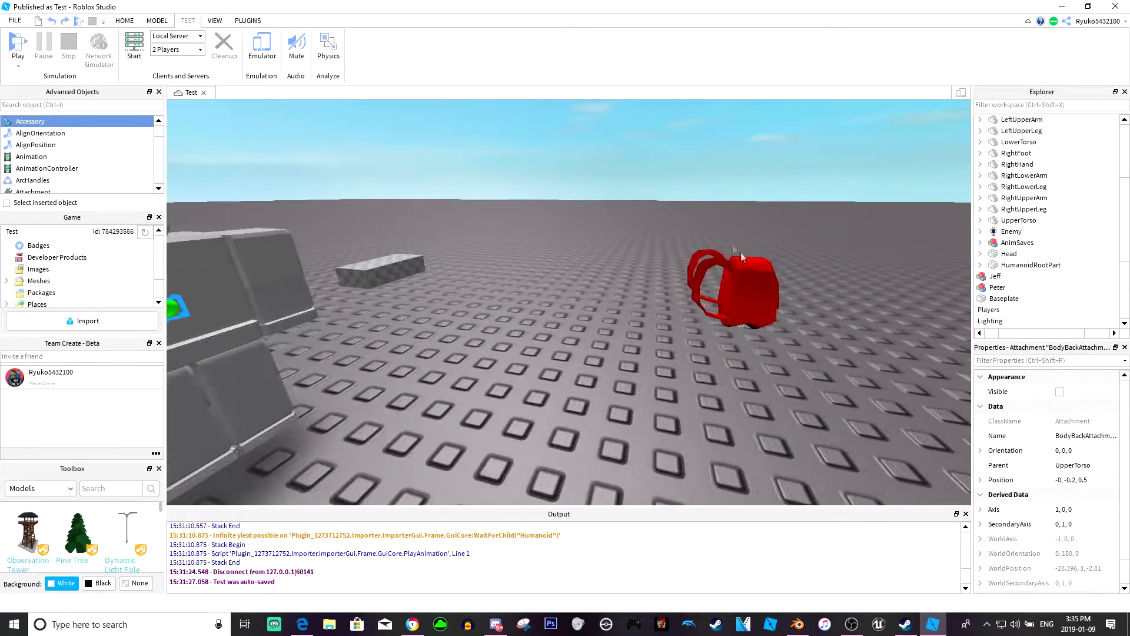
left_click(740, 252)
Rename the backpack MeshPart to Handle, turn off CanCollide and enable Massless
key("w")
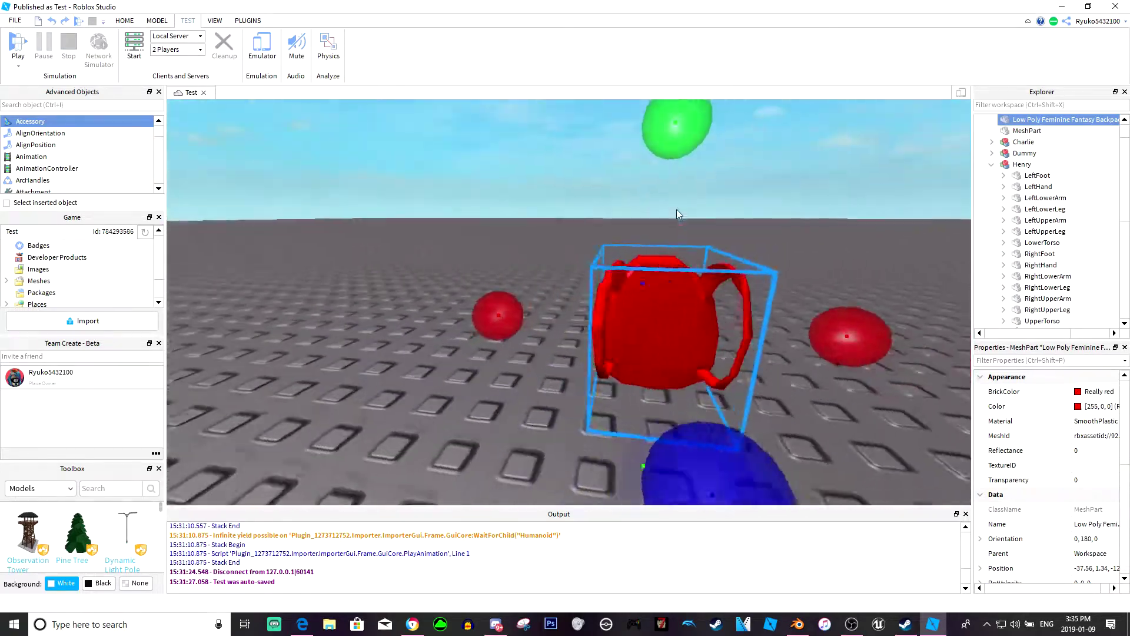
key("d")
key("f")
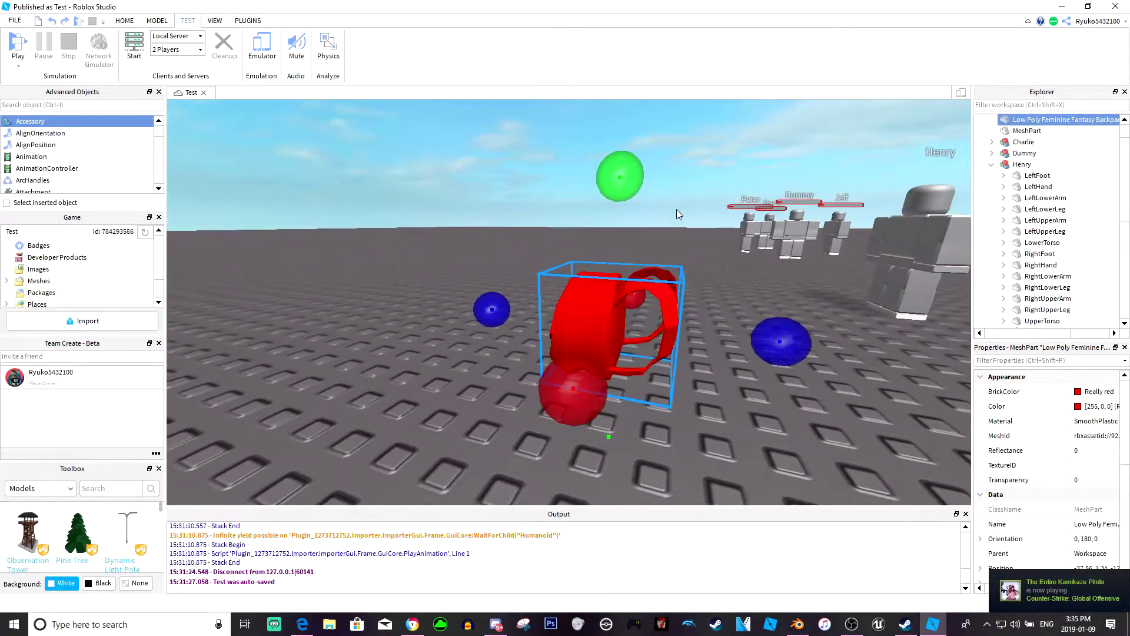
scroll(1042, 170, "up", 1)
left_click(1033, 155)
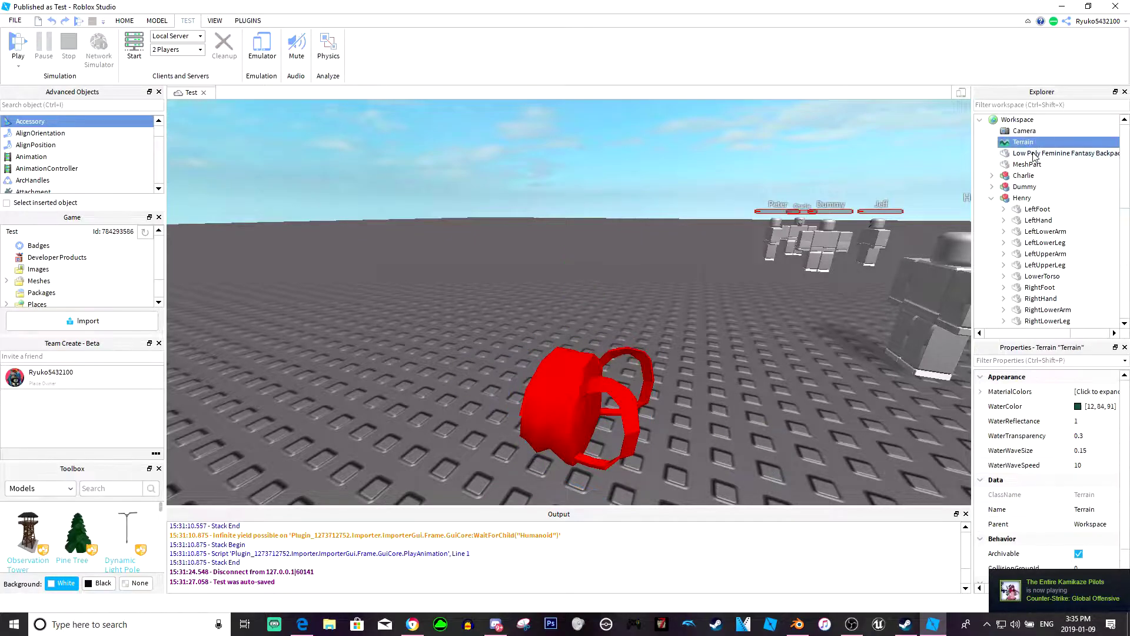
key("F2")
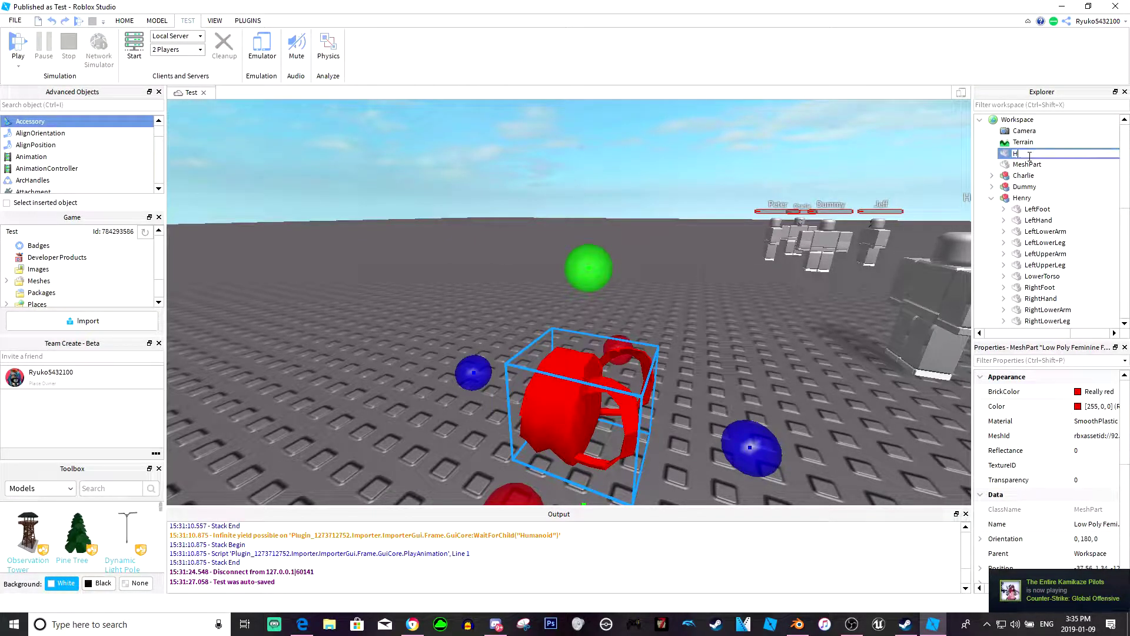
type("Handle")
key("Return")
scroll(1091, 424, "down", 2)
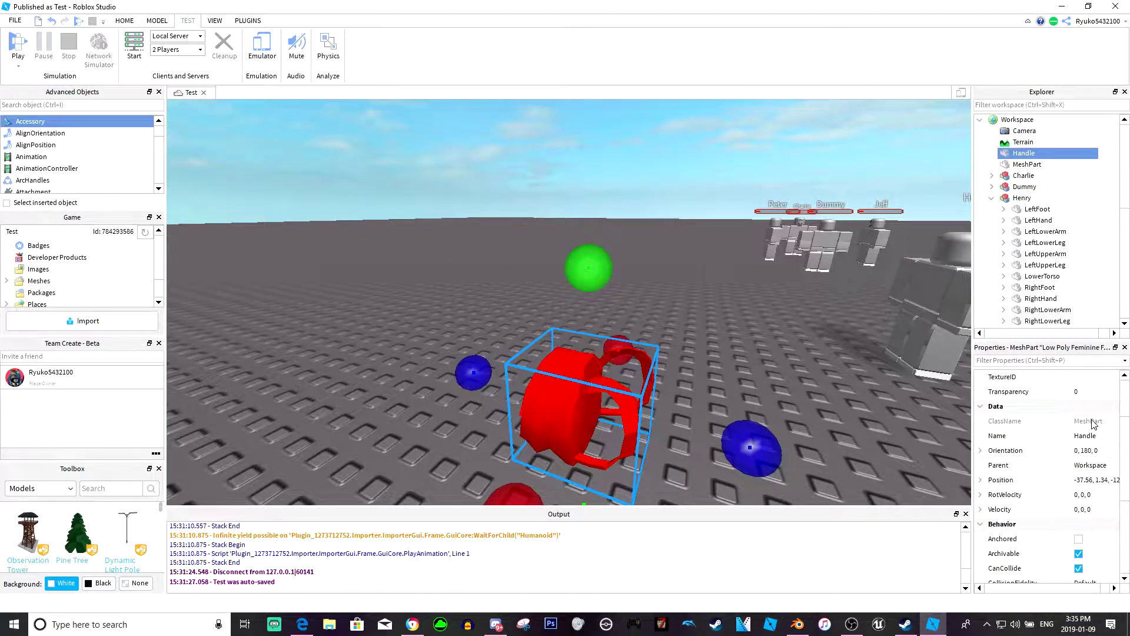
scroll(1090, 428, "down", 1)
left_click(1081, 525)
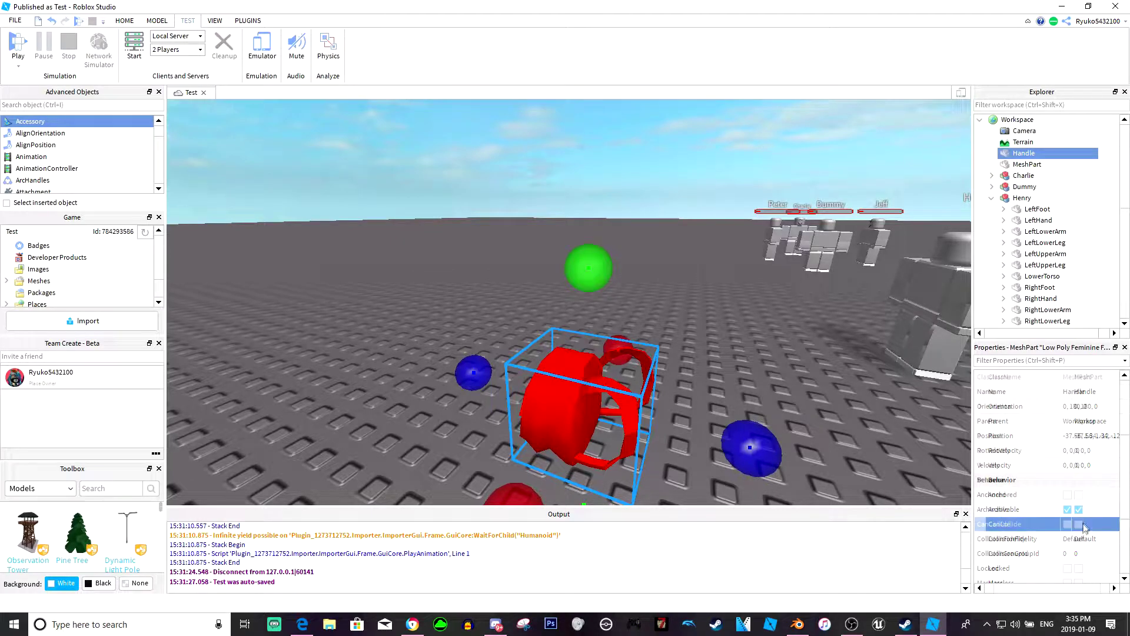
scroll(1085, 526, "down", 2)
left_click(1070, 494)
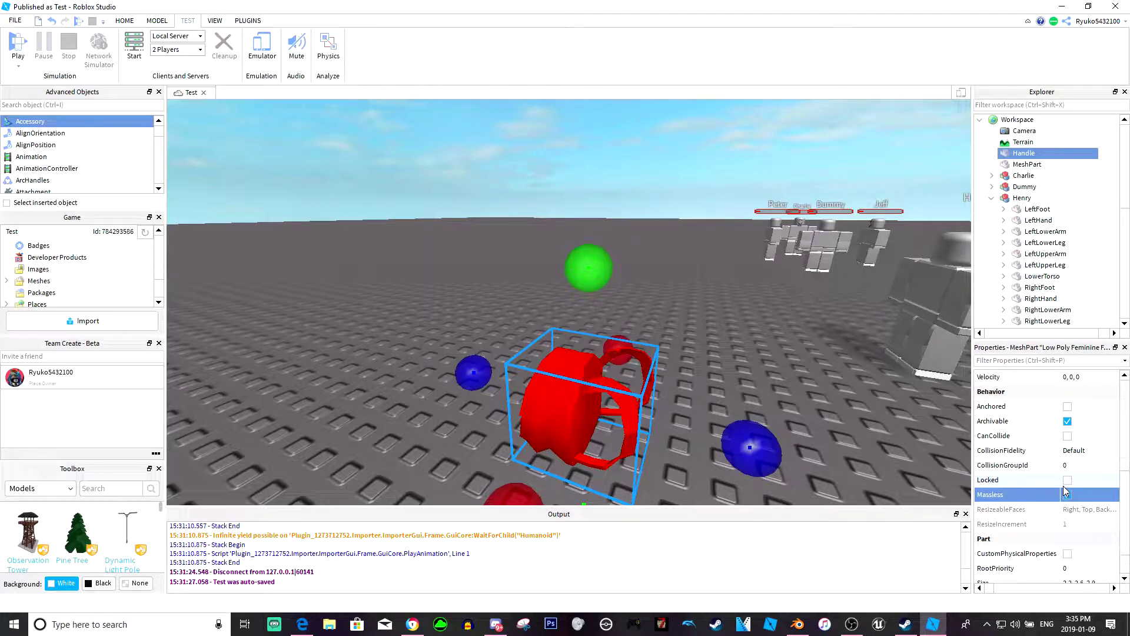
scroll(1063, 490, "down", 2)
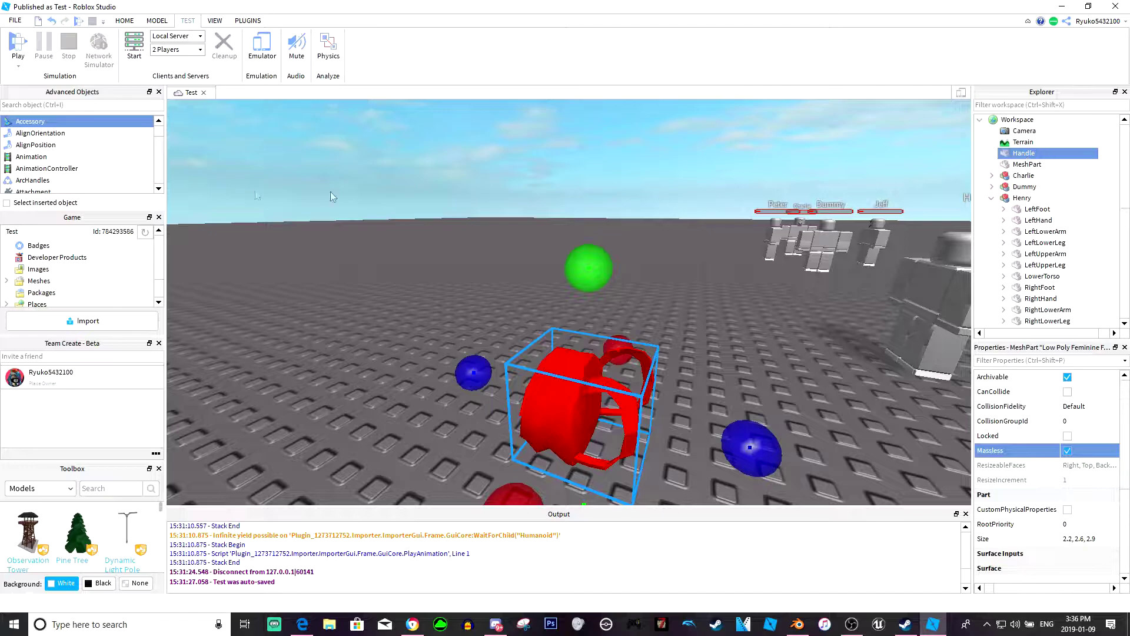
Add an Accessory named Backpack under Workspace and put the Handle inside it
left_click(41, 122)
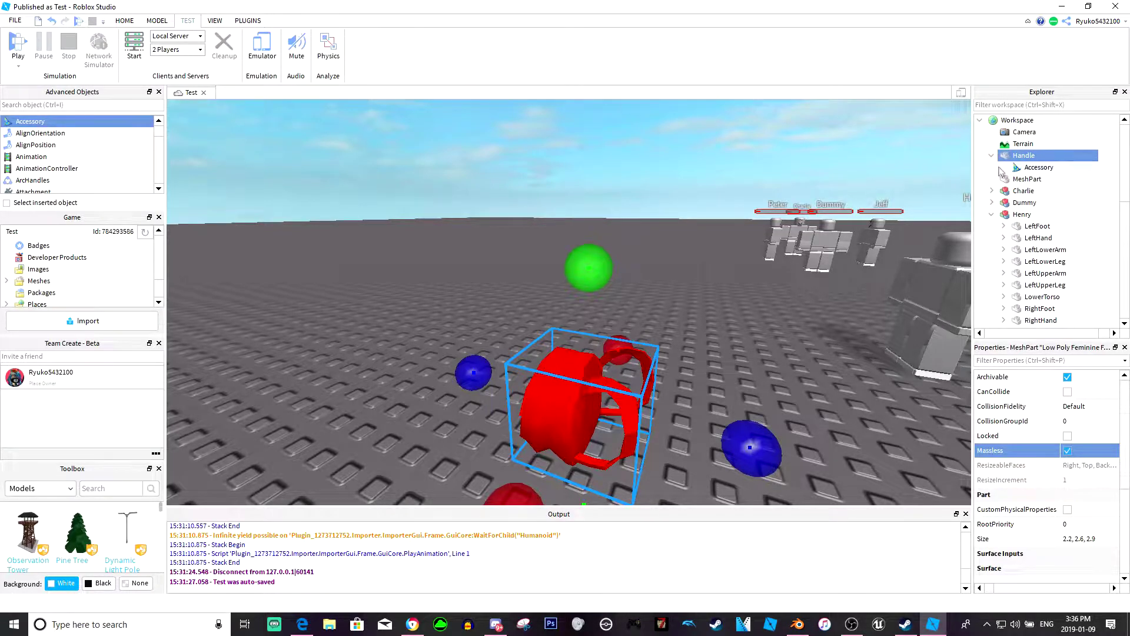
left_click_drag(1039, 167, 1017, 120)
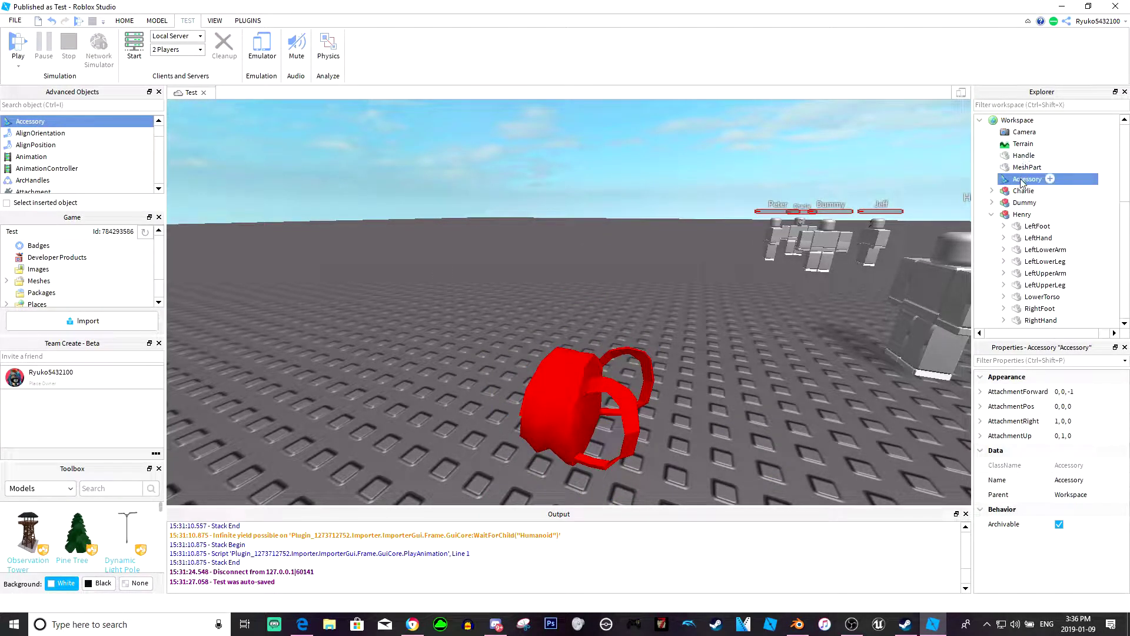
left_click(1021, 182)
type("Backpack")
key("Return")
left_click_drag(1021, 183, 1024, 181)
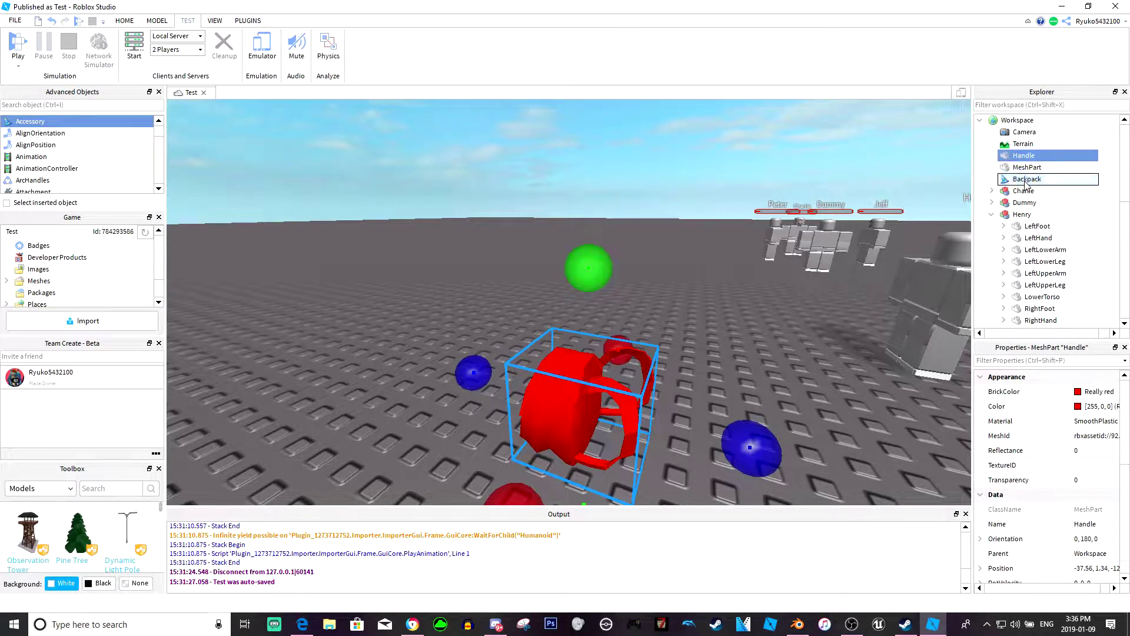
mouse_move(1035, 179)
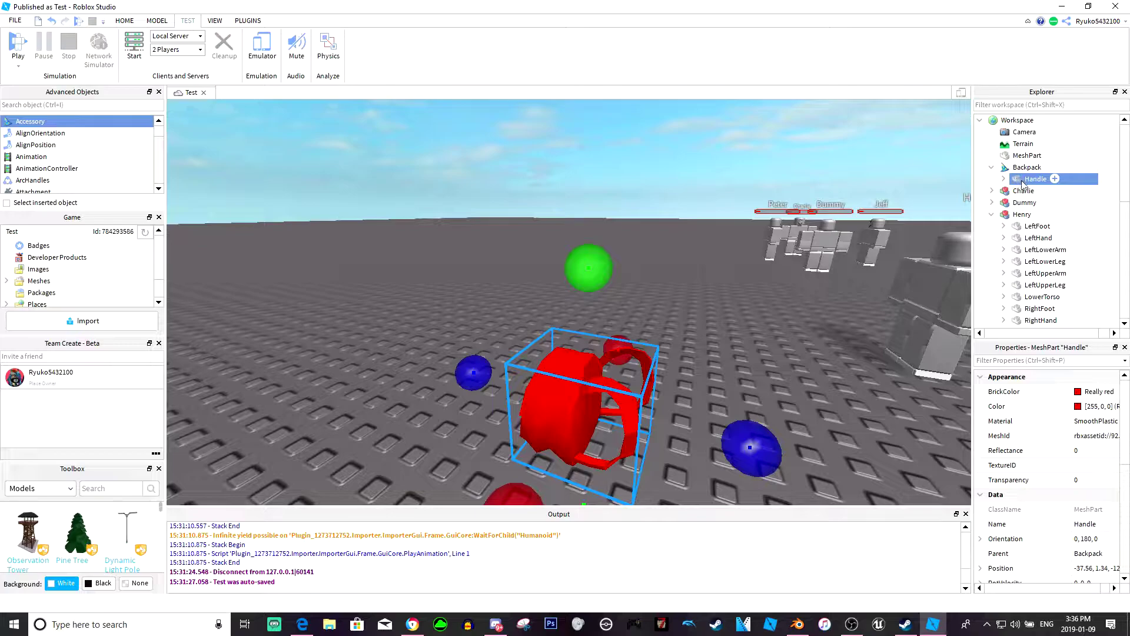
Insert an Attachment into the Handle and move it to 0, 0, -0.1
right_click(1025, 183)
mouse_move(995, 395)
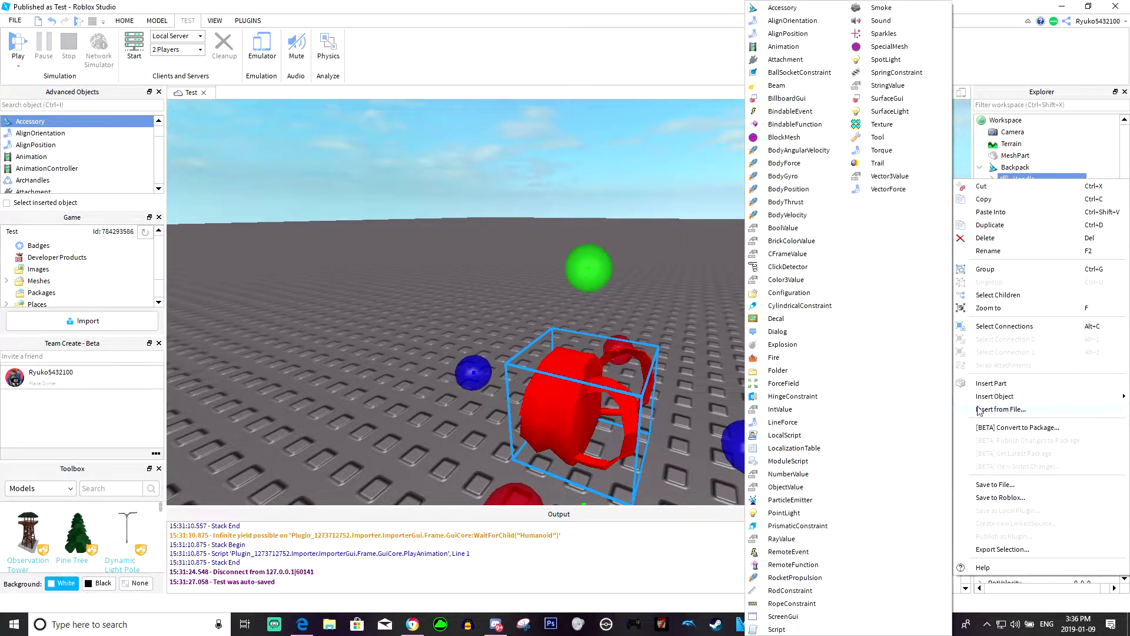
left_click(785, 60)
left_click(1046, 194)
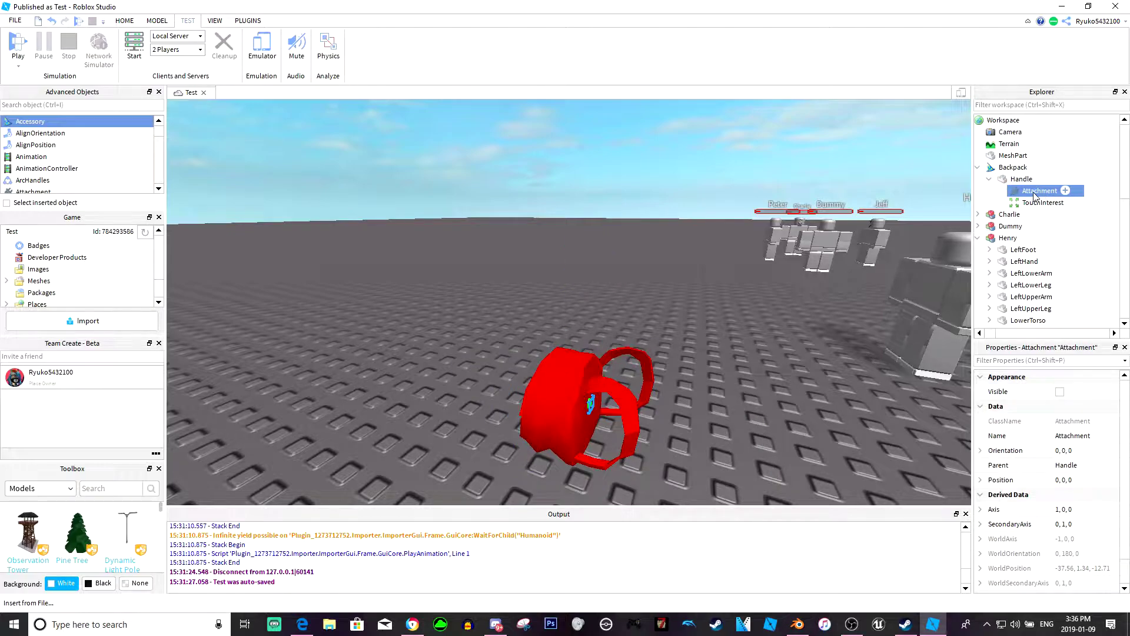
key("f")
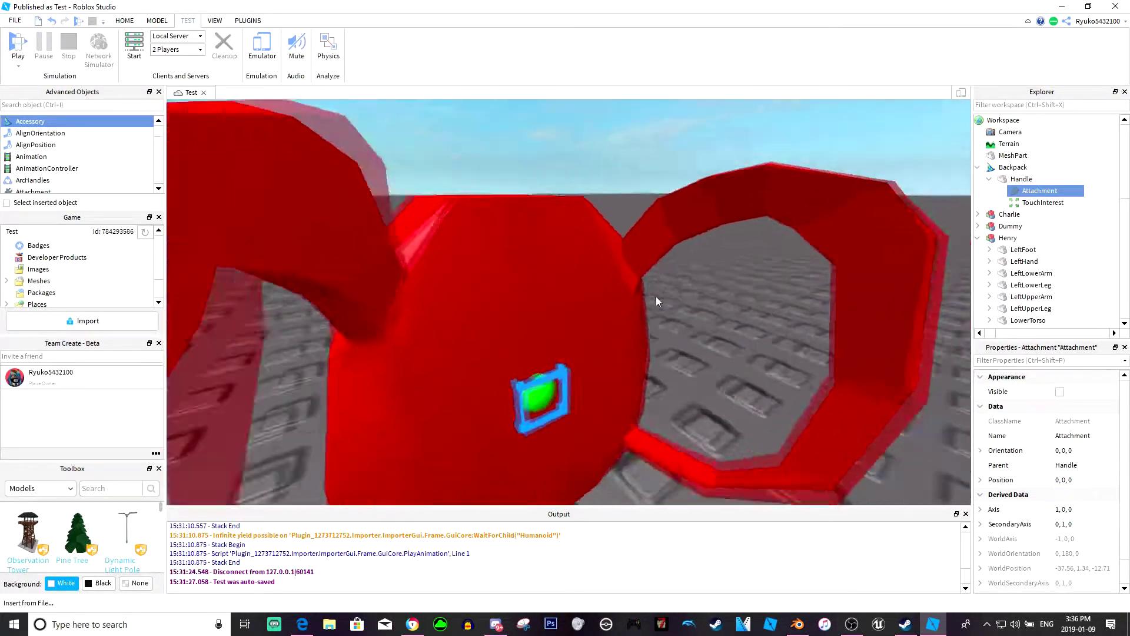
right_click_drag(655, 295, 656, 296)
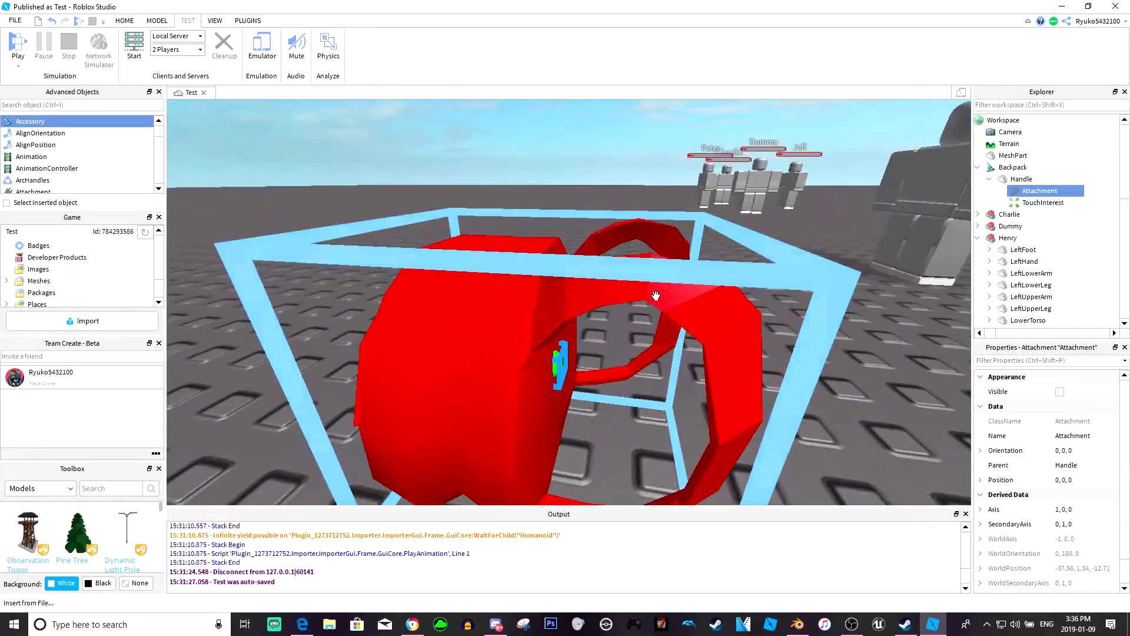
right_click_drag(656, 296, 656, 296)
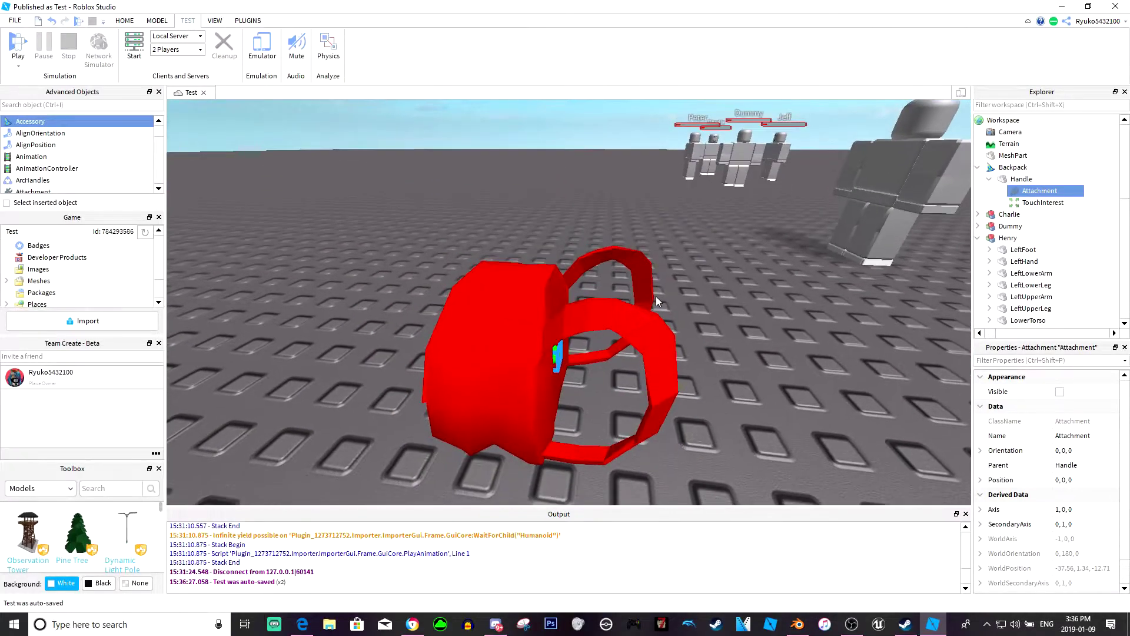
left_click(156, 20)
left_click(41, 49)
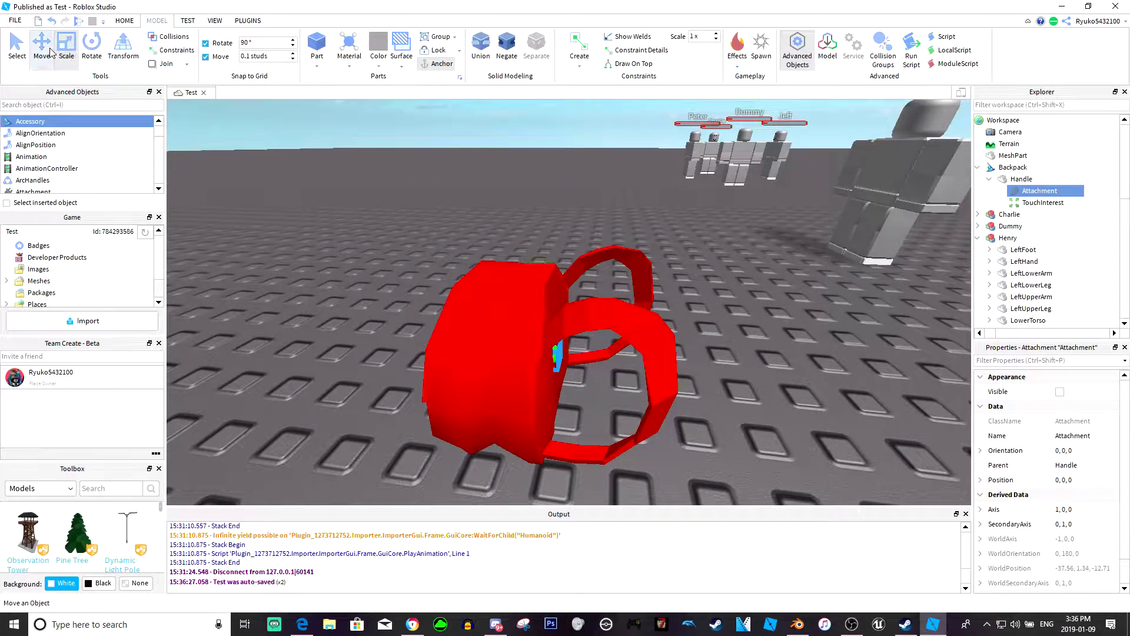
left_click_drag(658, 369, 678, 328)
right_click_drag(679, 328, 679, 328)
scroll(679, 328, "up", 3)
scroll(678, 328, "up", 3)
scroll(678, 326, "down", 3)
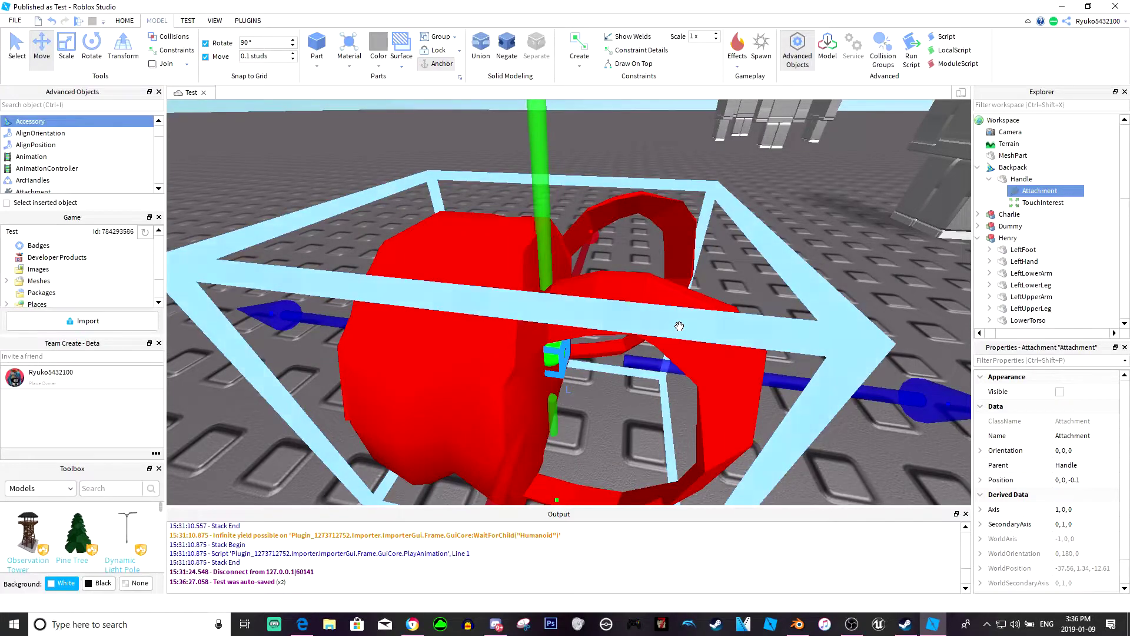
scroll(679, 326, "down", 3)
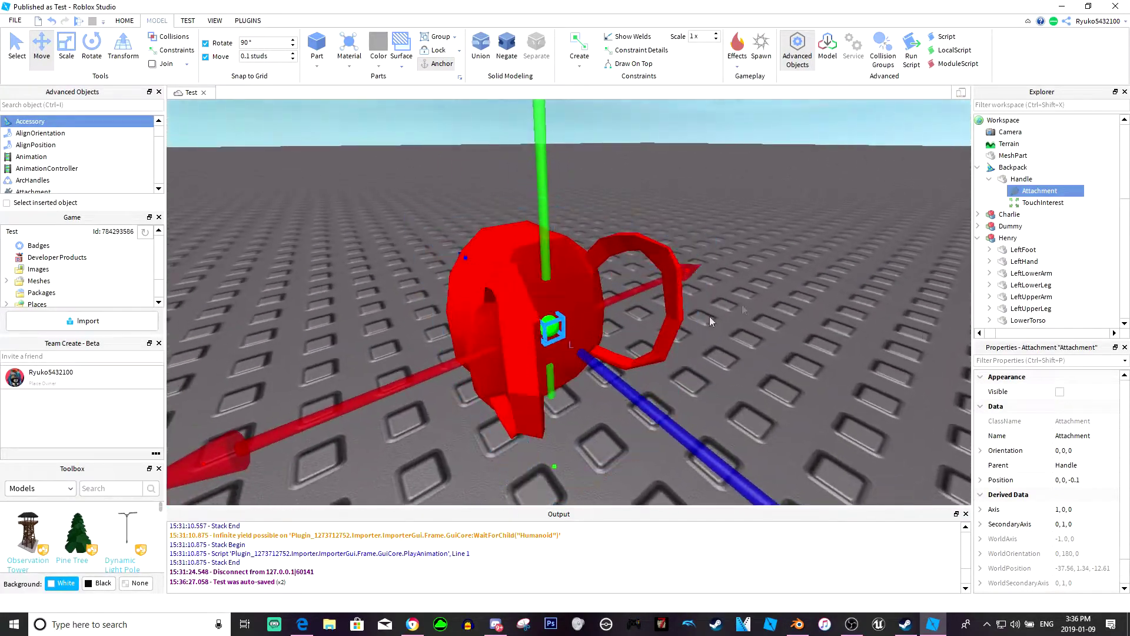
Rename the Handle's Attachment to BodyBackAttachment and recheck the Backpack's contents
double_click(1029, 195)
type("BodyBackA")
type("tta")
type("chm")
key("Return")
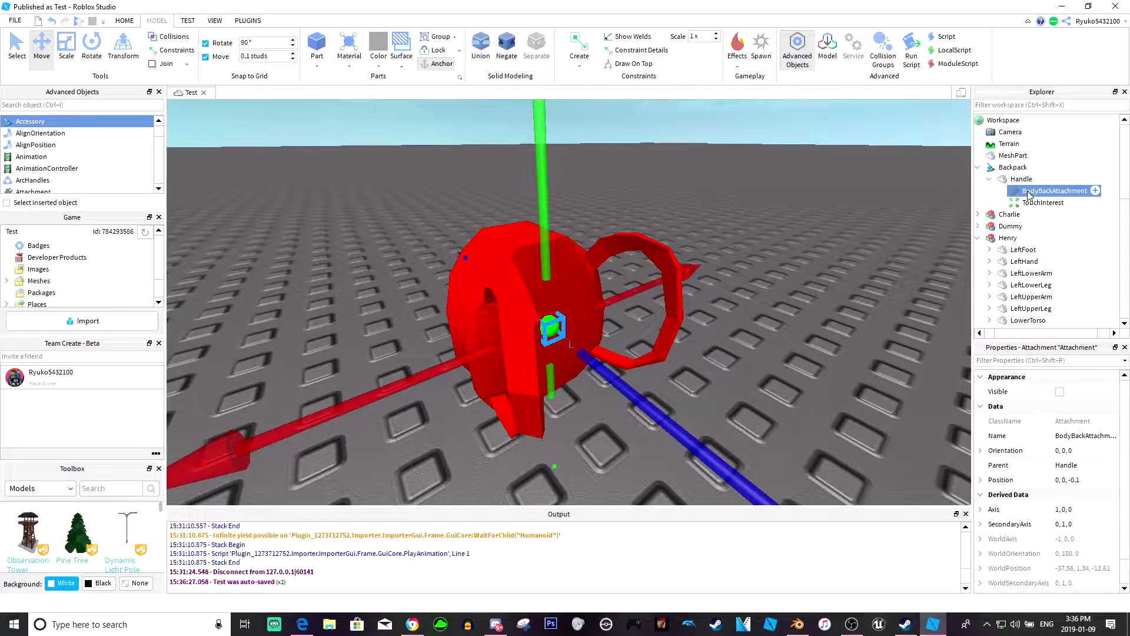
left_click(980, 168)
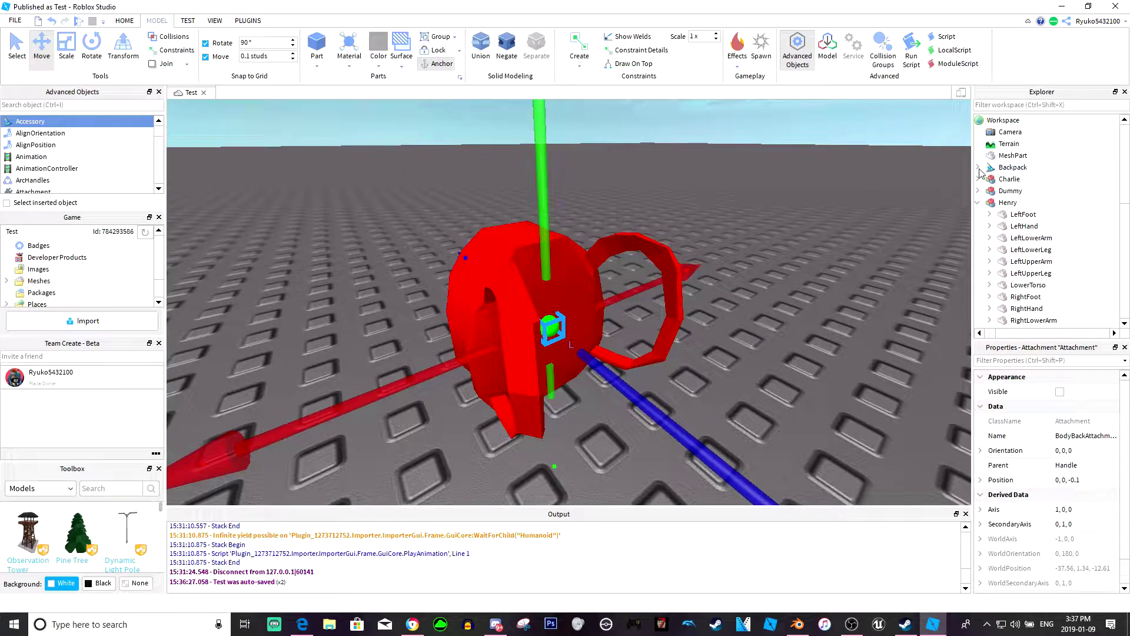
left_click(979, 167)
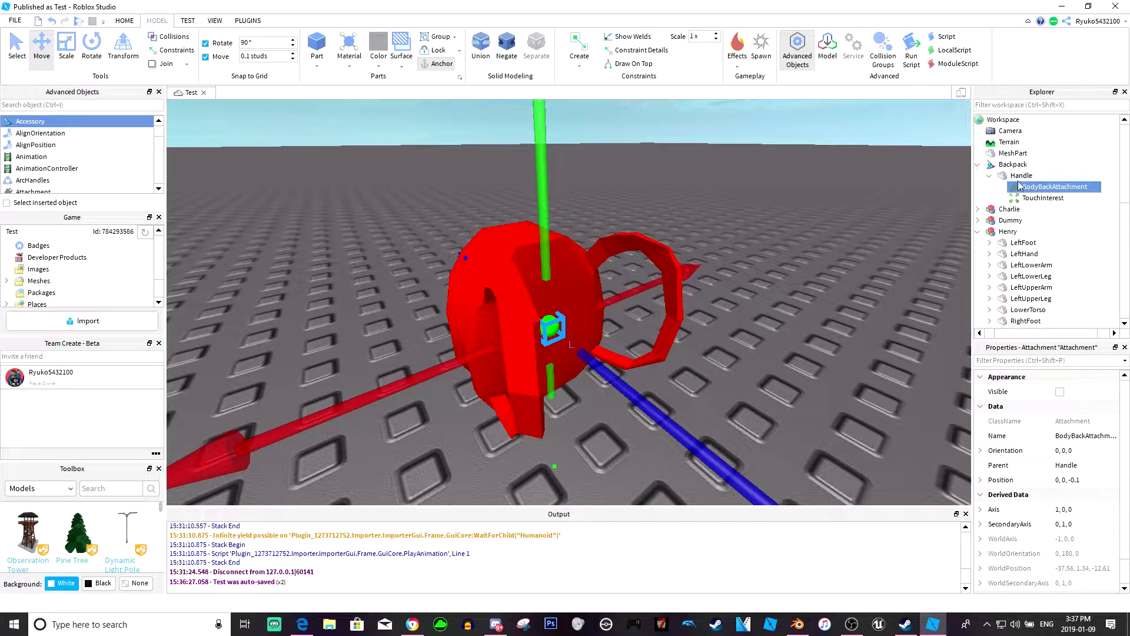
Place the Backpack accessory under ServerStorage and run a Play test
left_click(977, 168)
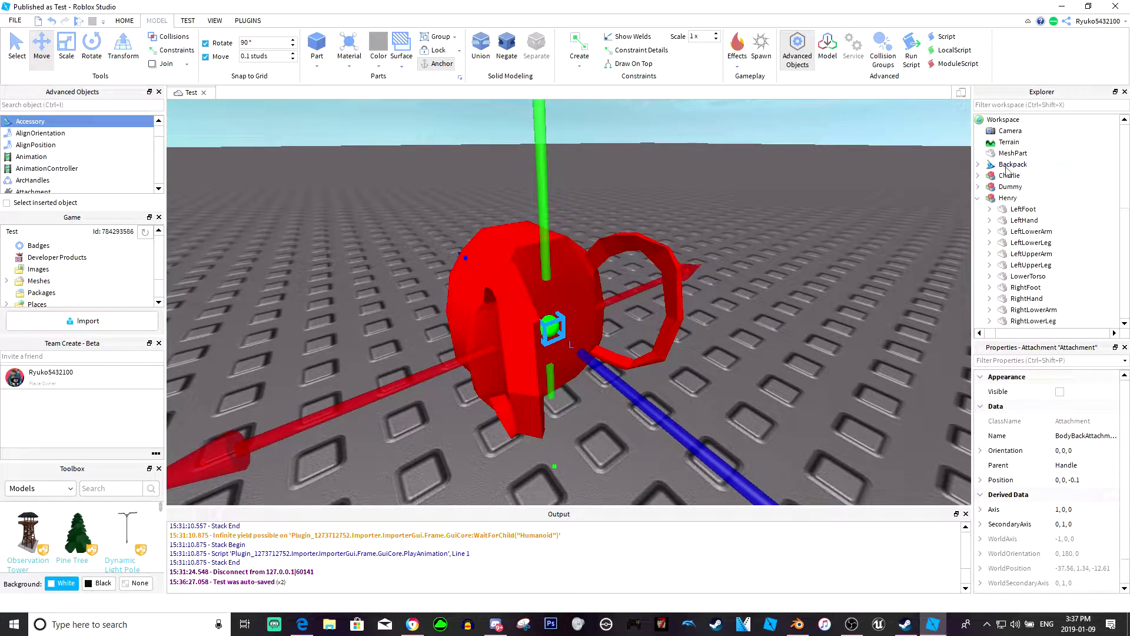
left_click_drag(1012, 164, 1036, 230)
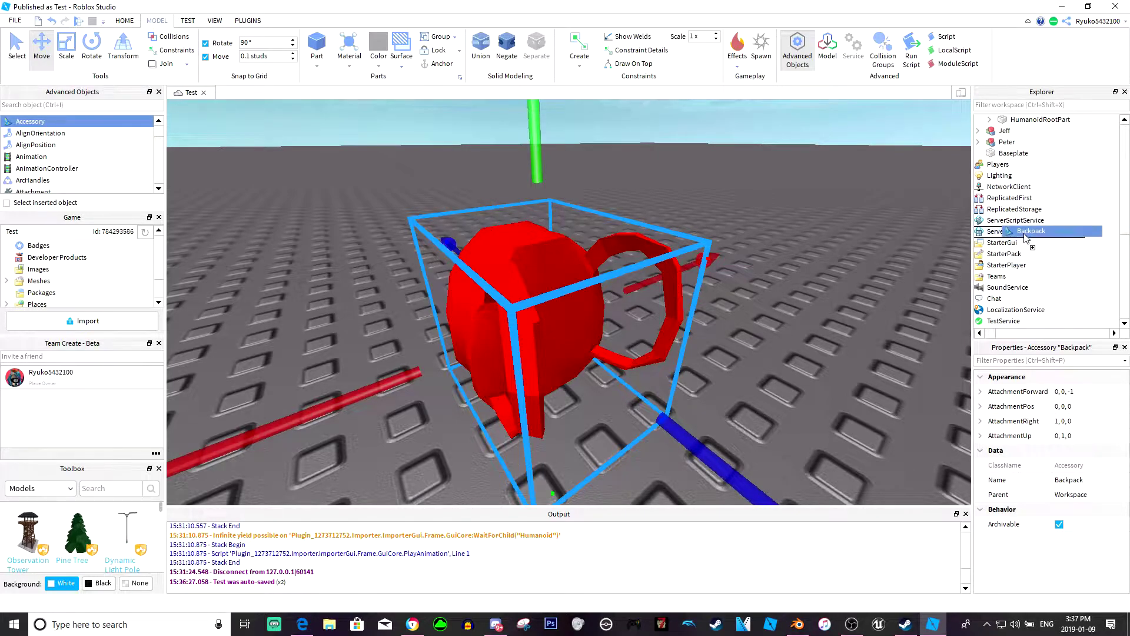
left_click_drag(1035, 230, 1038, 237)
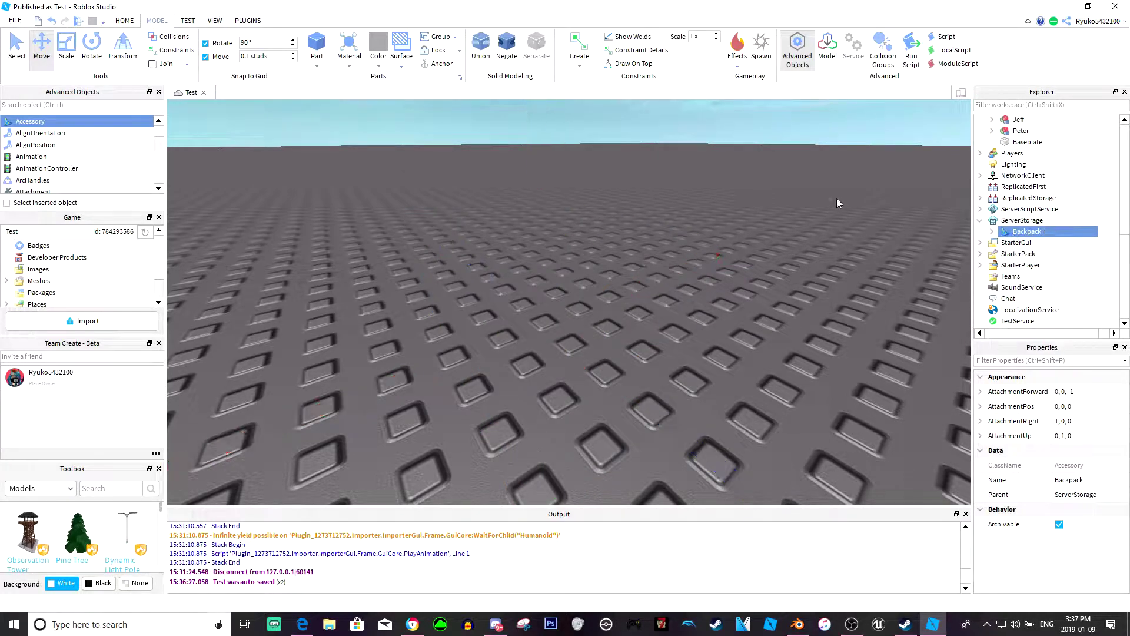
left_click(187, 20)
left_click(17, 48)
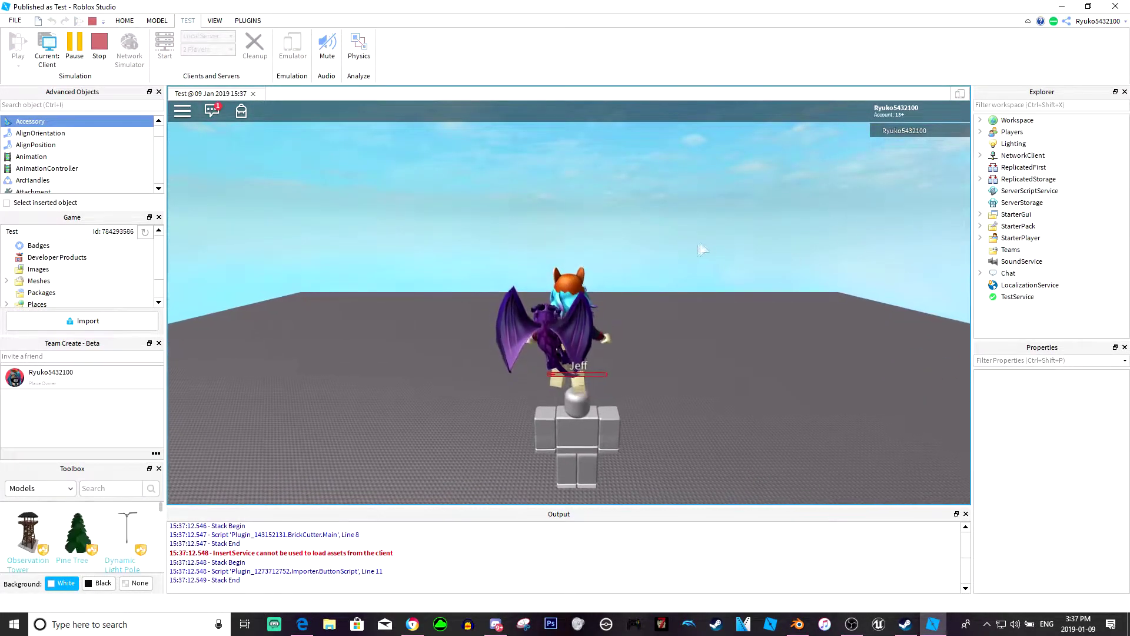
In the Server view, move Backpack from ServerStorage onto the player's character, then return to Client
key("w")
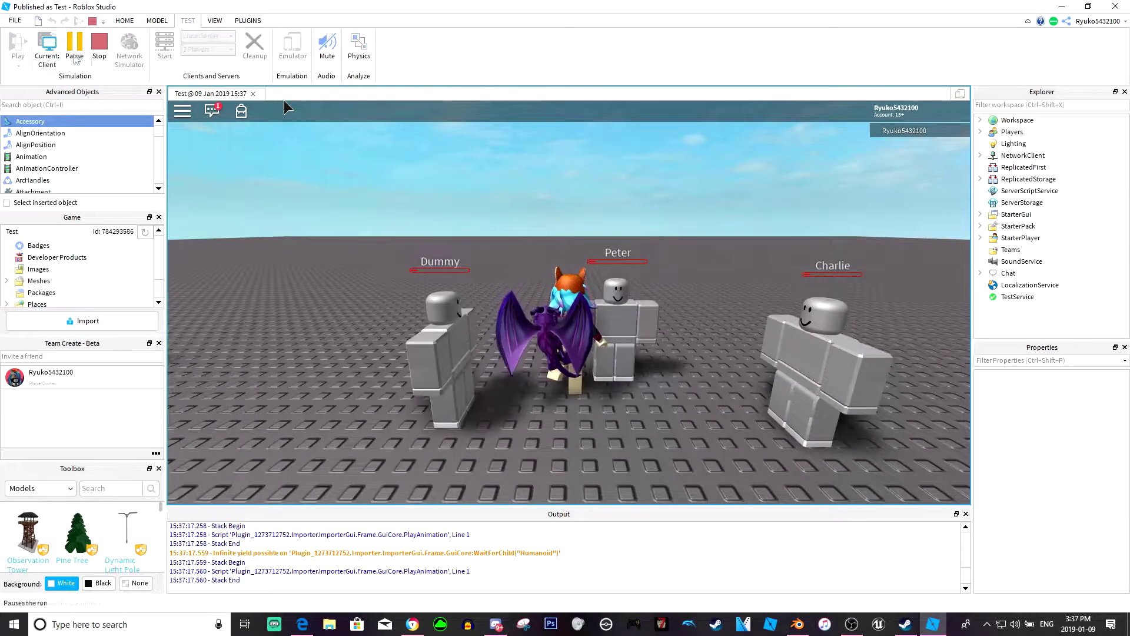
left_click(48, 49)
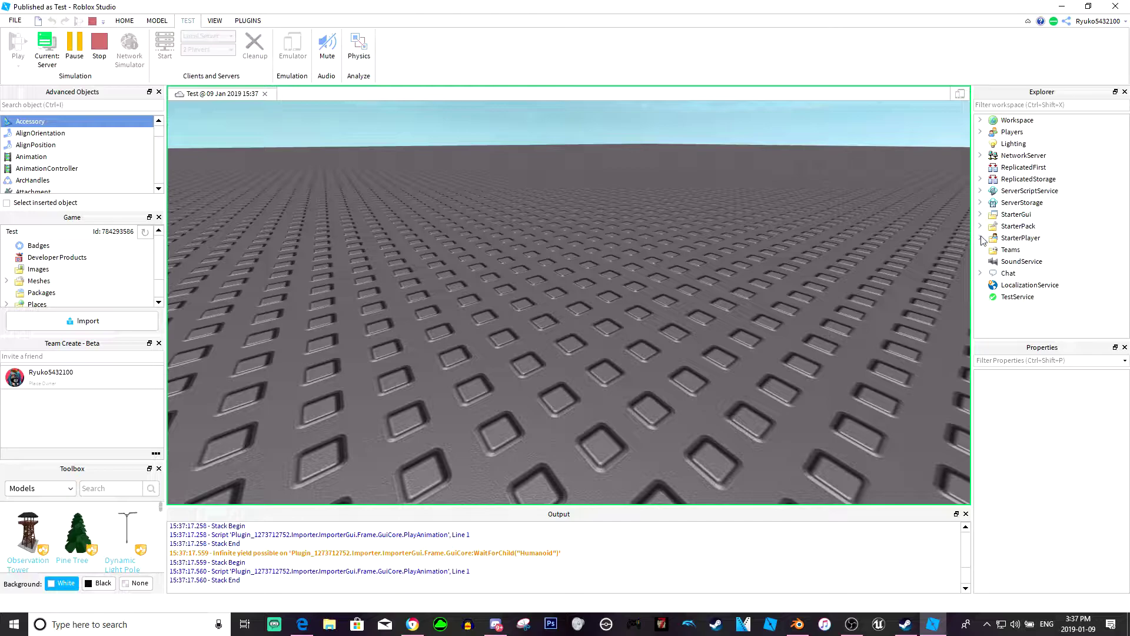
left_click(981, 204)
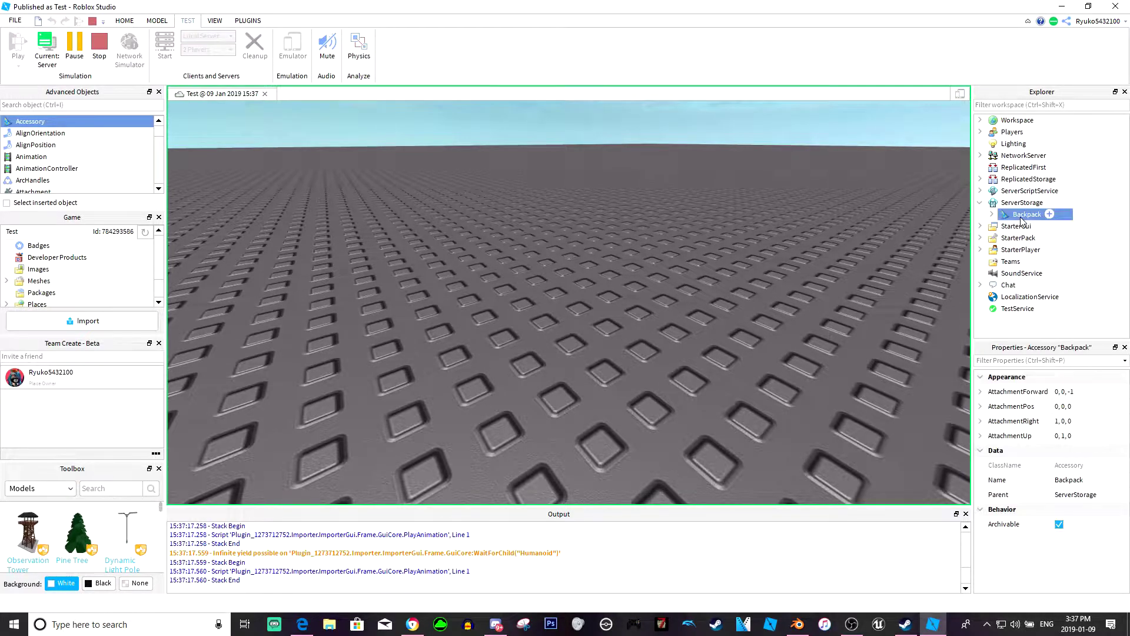
left_click(988, 124)
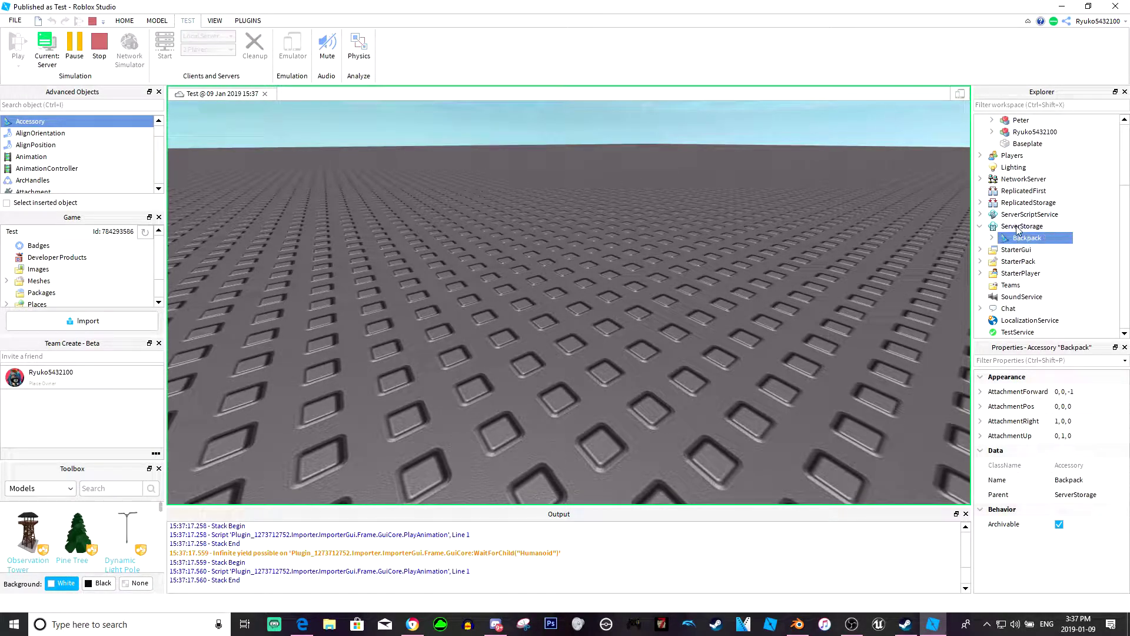
scroll(1017, 232, "up", 3)
scroll(1035, 277, "down", 1)
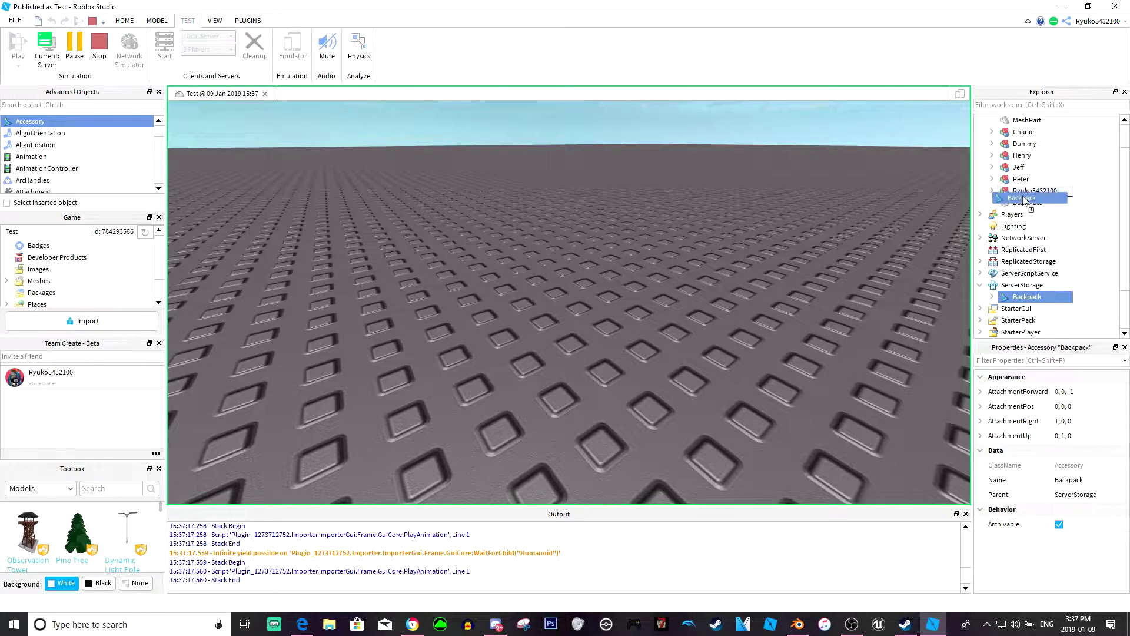
left_click_drag(1028, 300, 1021, 193)
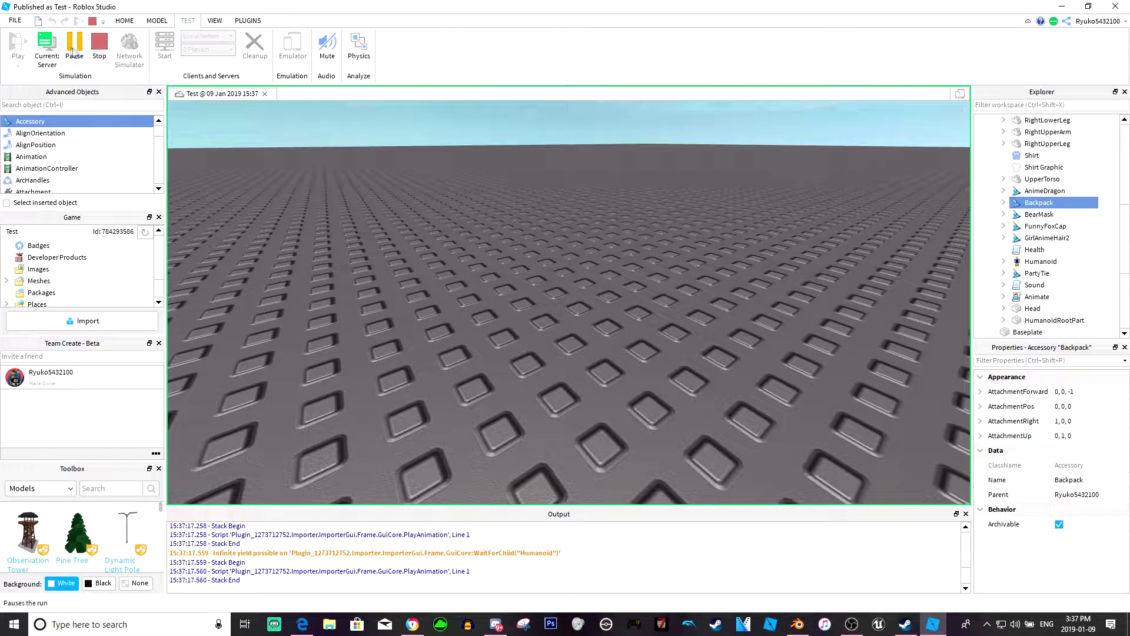
left_click(47, 49)
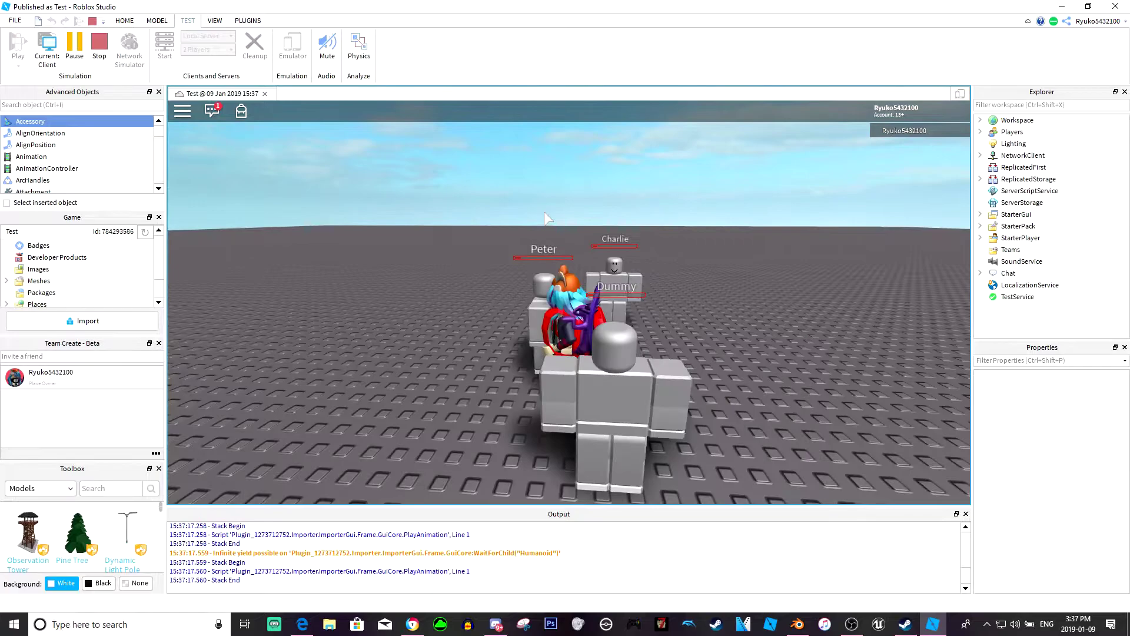
Walk the avatar around with WASD to view the worn red backpack, then stop the test
key("w")
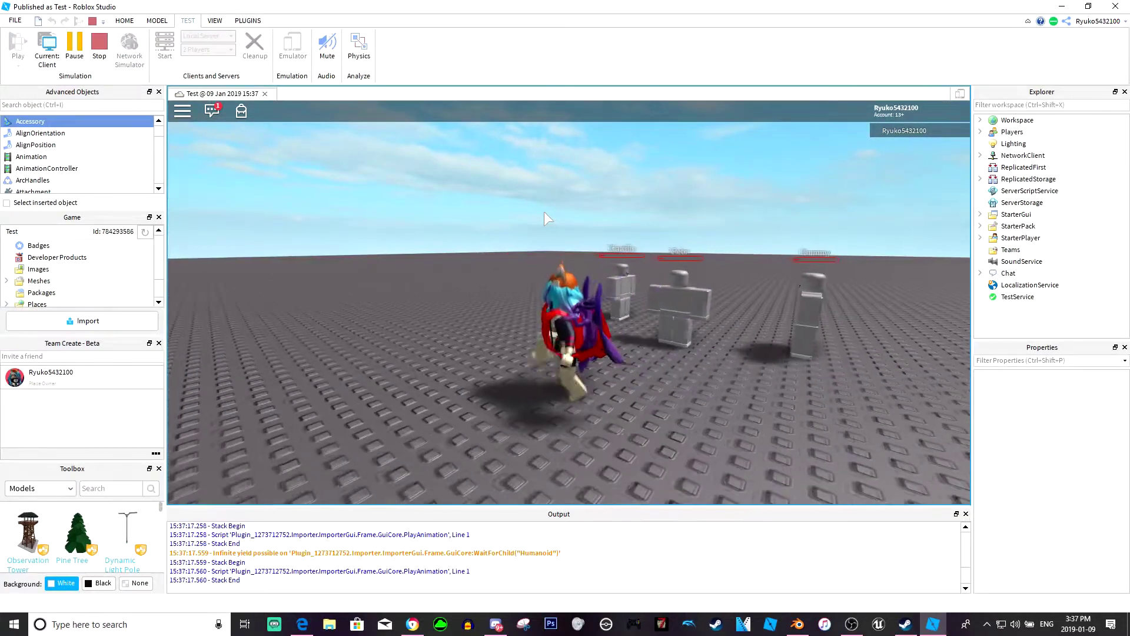
key("d")
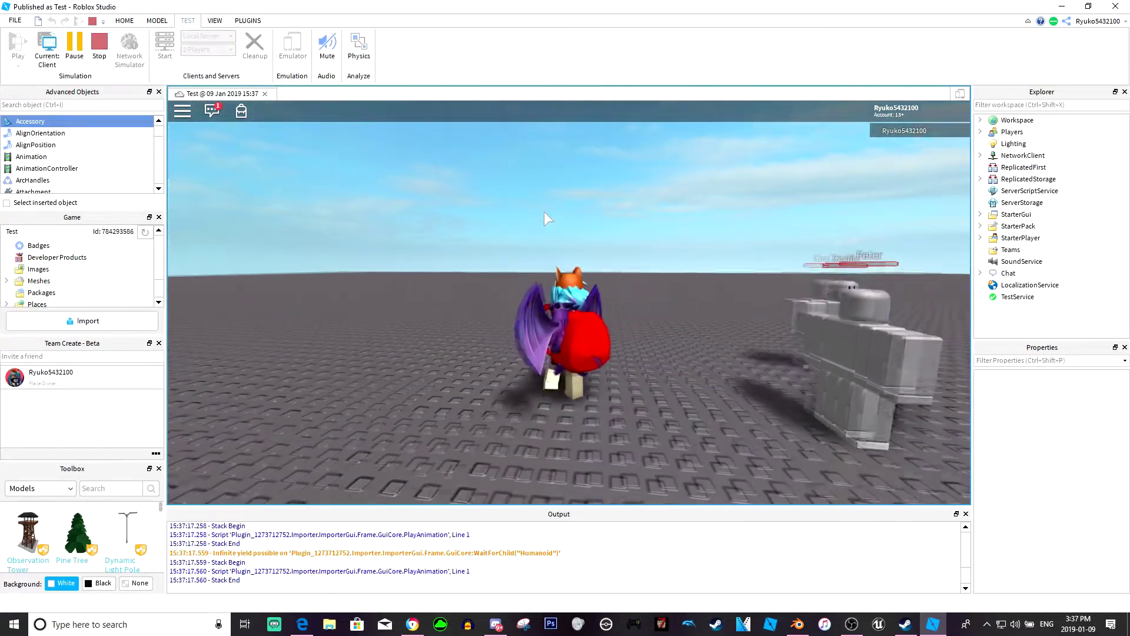
key("a")
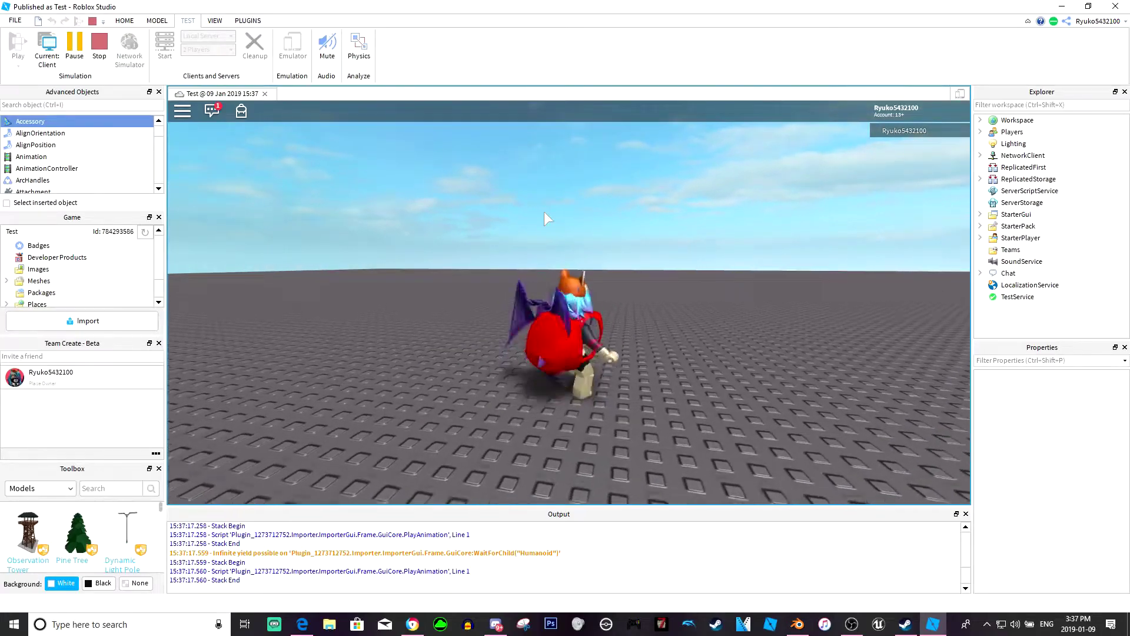
key("s")
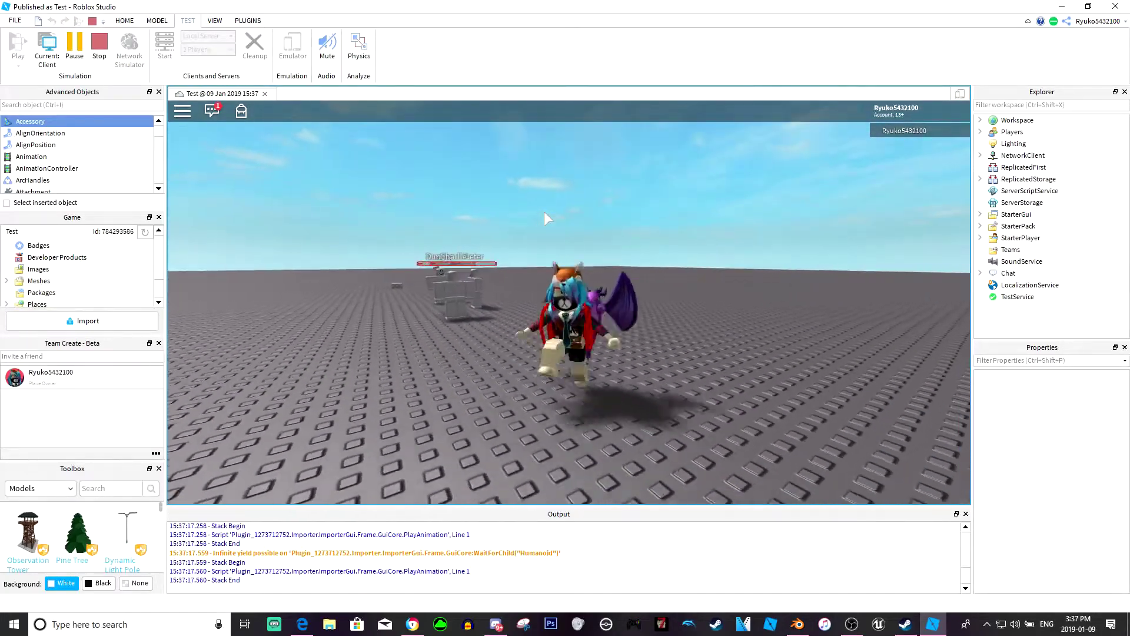
key("w")
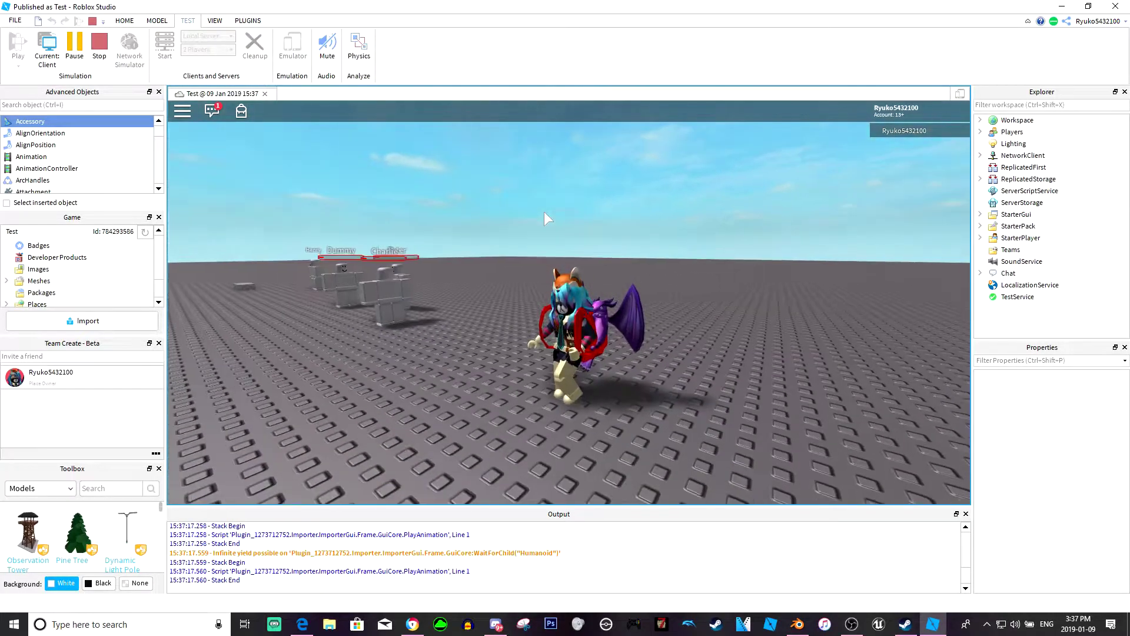
key("s")
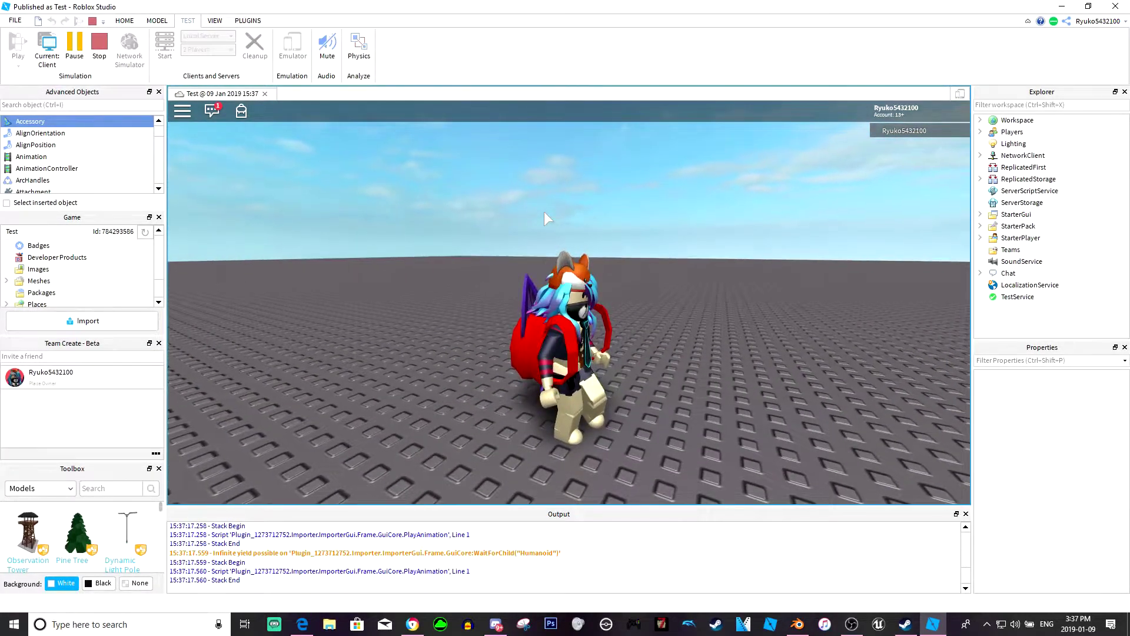
key("w")
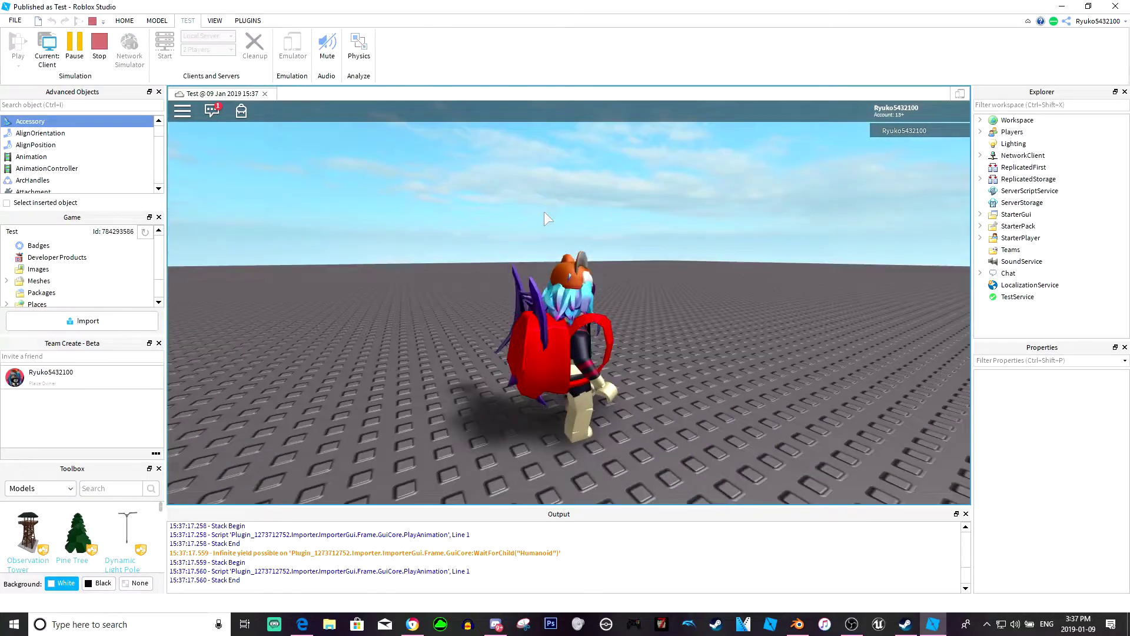
key("a")
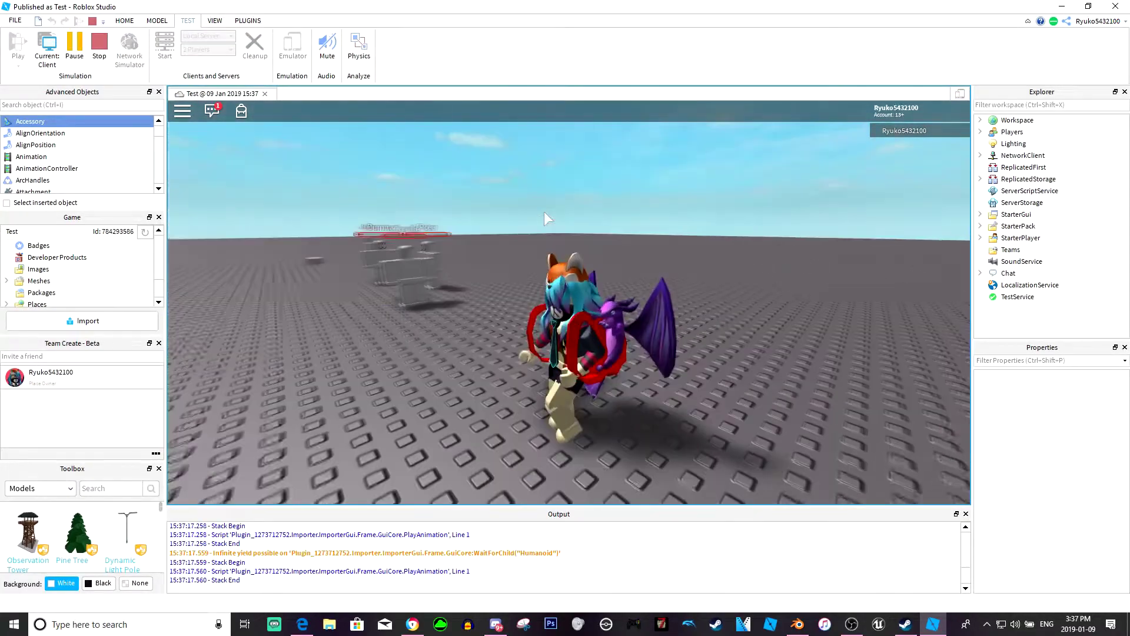
left_click(99, 46)
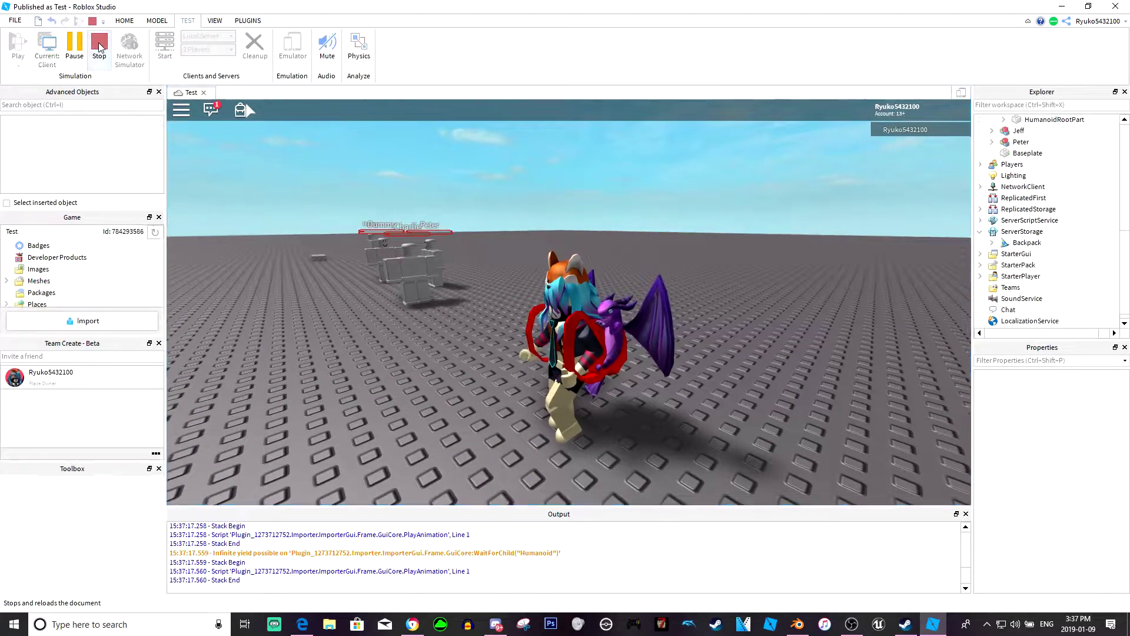
Insert a sword mesh found by searching Toolbox Meshes for 'sword'
left_click(51, 490)
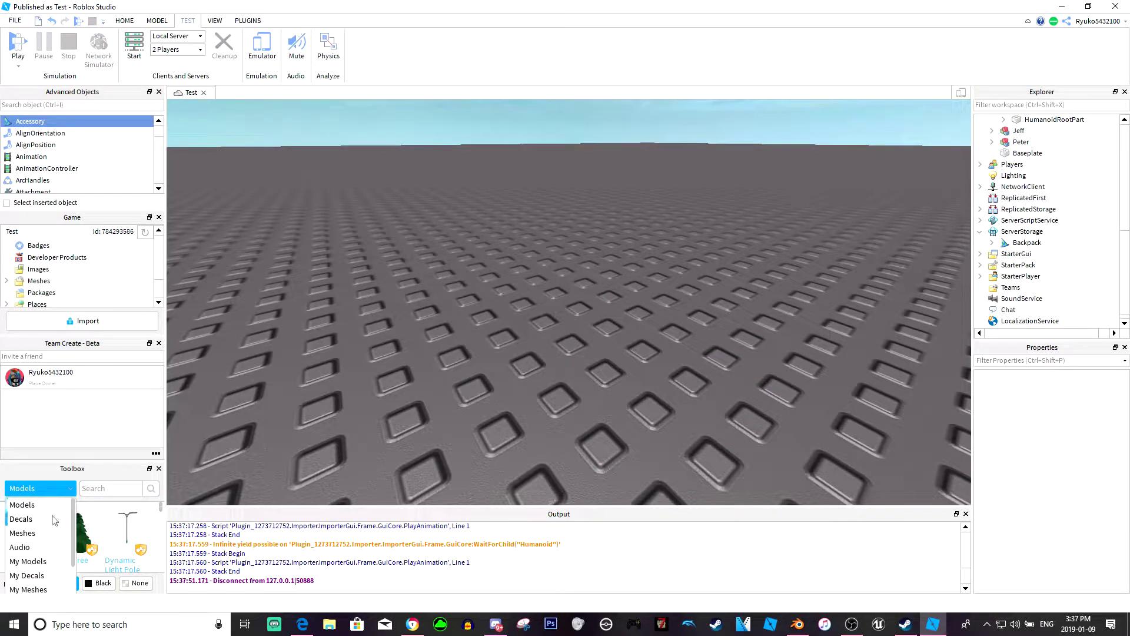
left_click(43, 534)
left_click(93, 493)
type("sword")
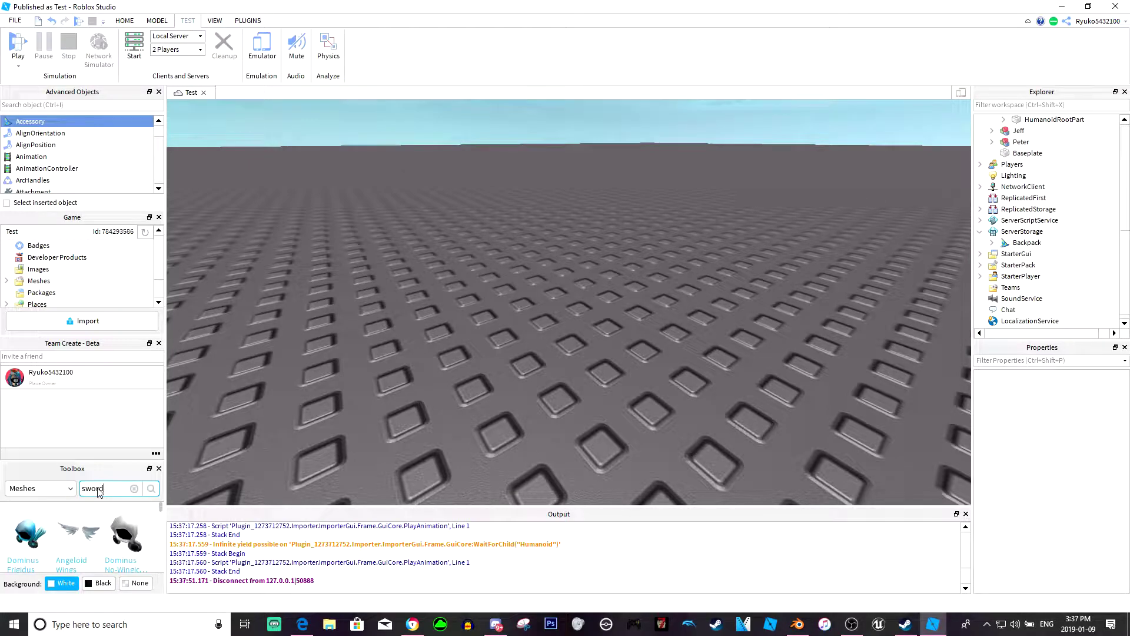
key("Return")
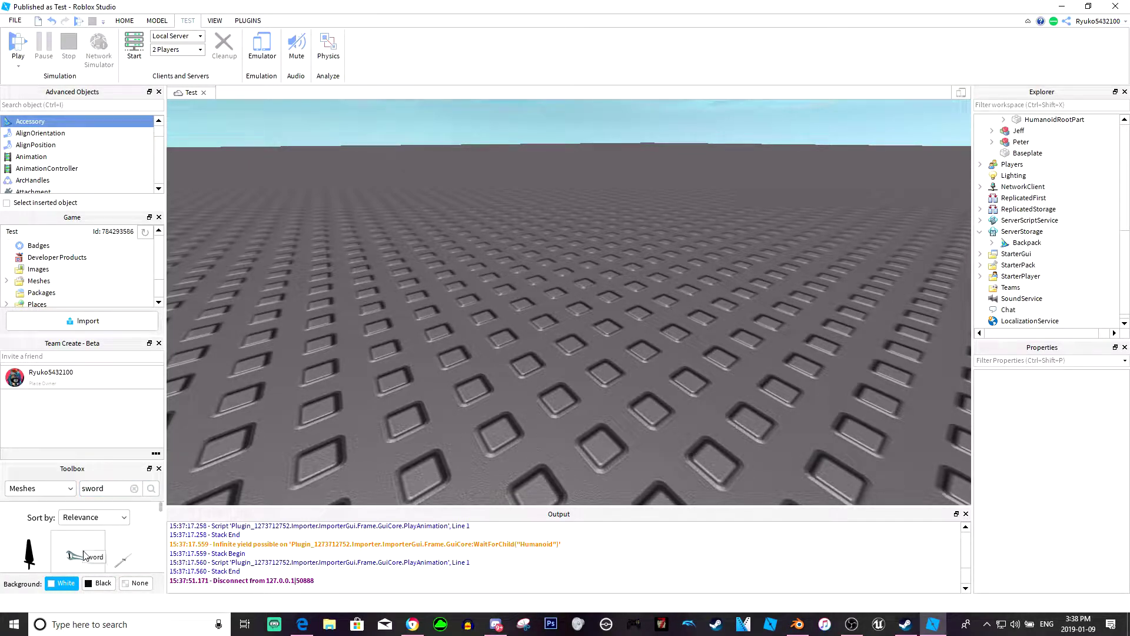
scroll(91, 552, "down", 2)
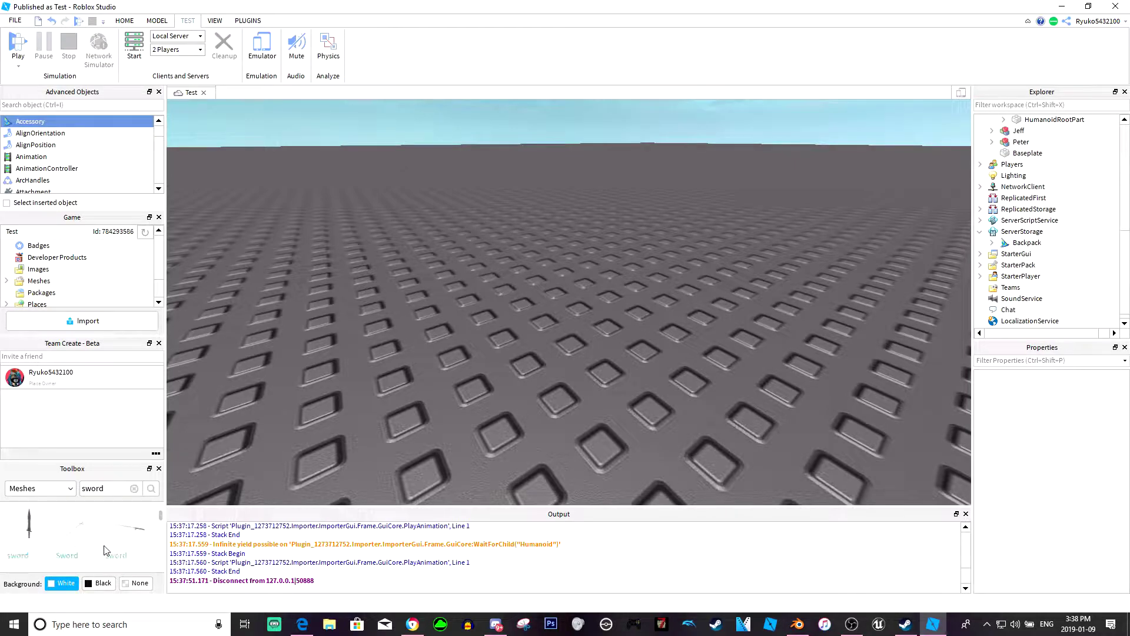
left_click(28, 528)
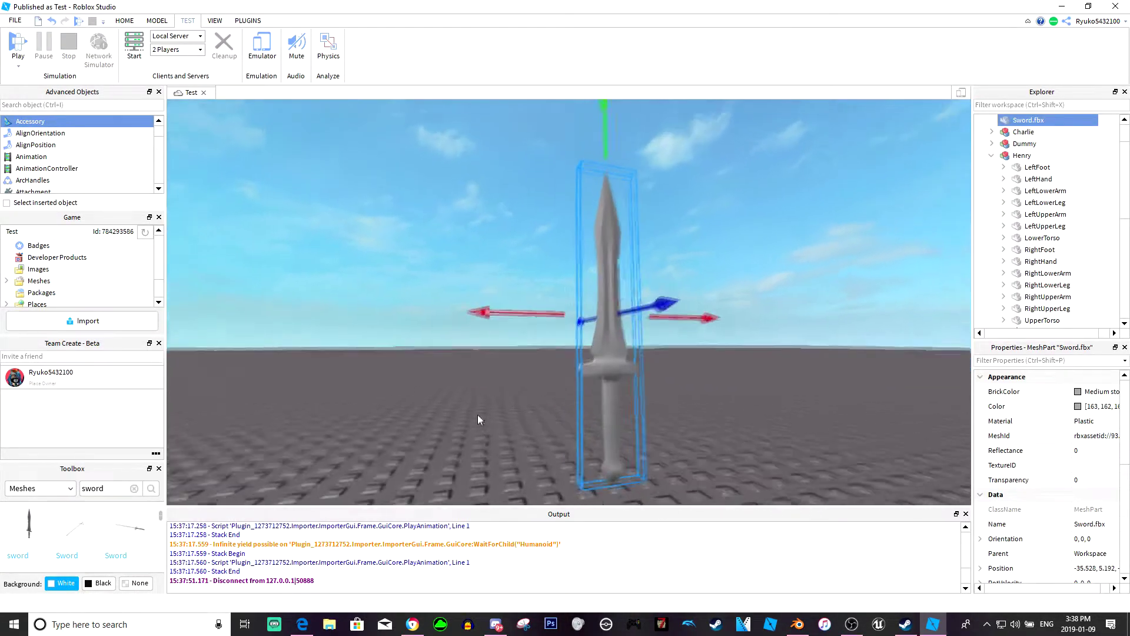
Move the sword mesh beside the dummy characters
right_click_drag(478, 418, 504, 418)
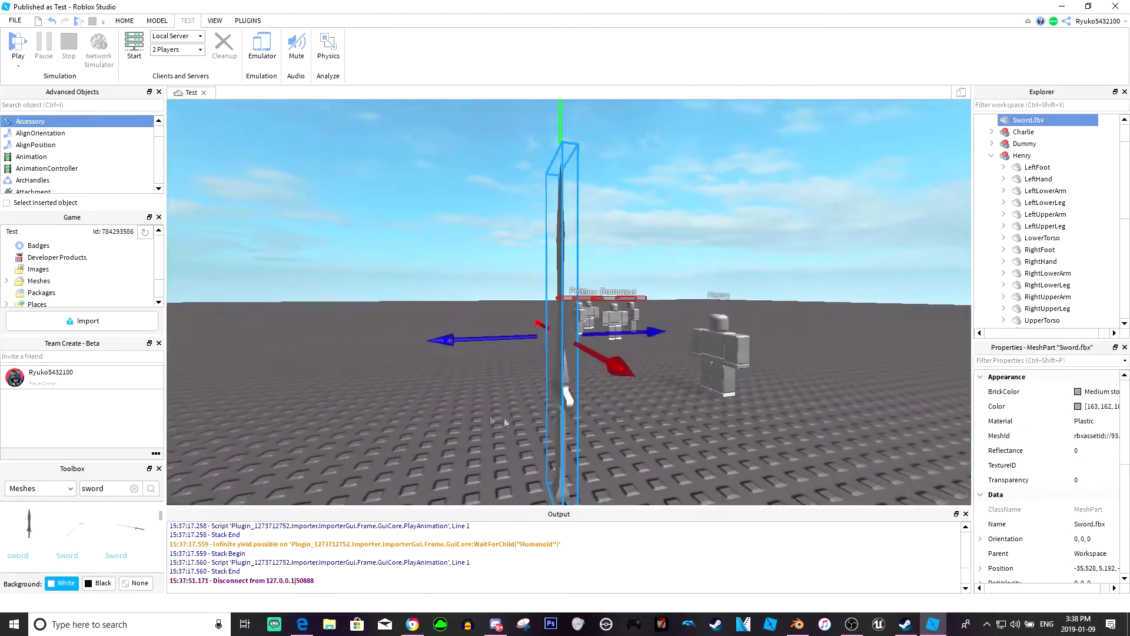
left_click(565, 420)
mouse_move(558, 385)
left_mouse_down()
mouse_move(764, 335)
mouse_move(706, 291)
left_mouse_up()
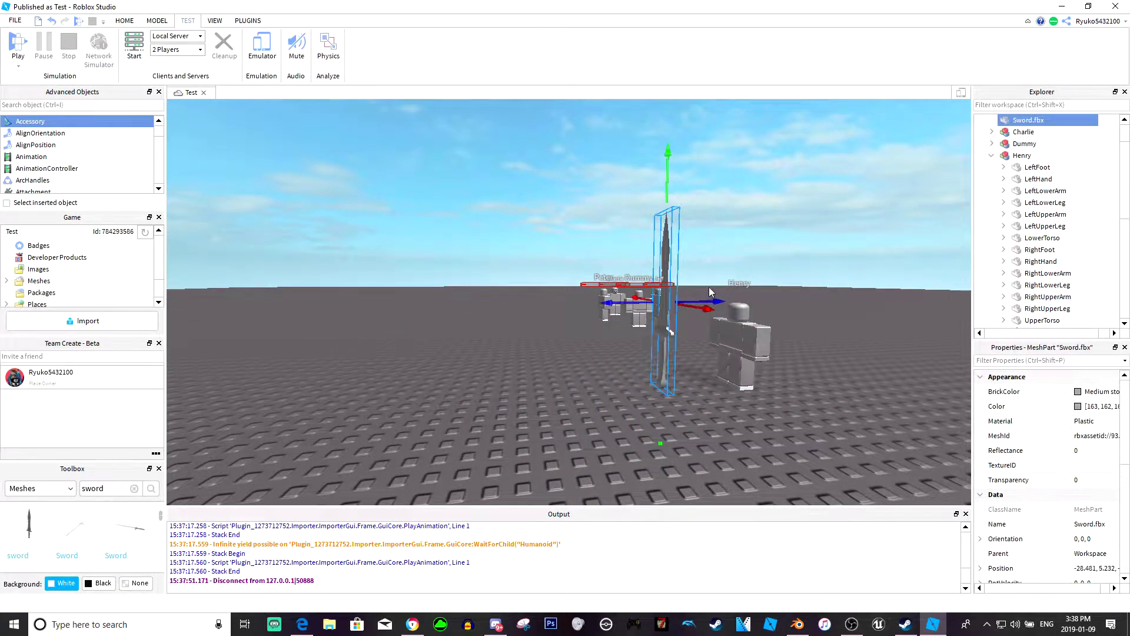
scroll(707, 287, "up", 3)
scroll(707, 289, "up", 3)
scroll(706, 288, "up", 3)
scroll(709, 288, "up", 3)
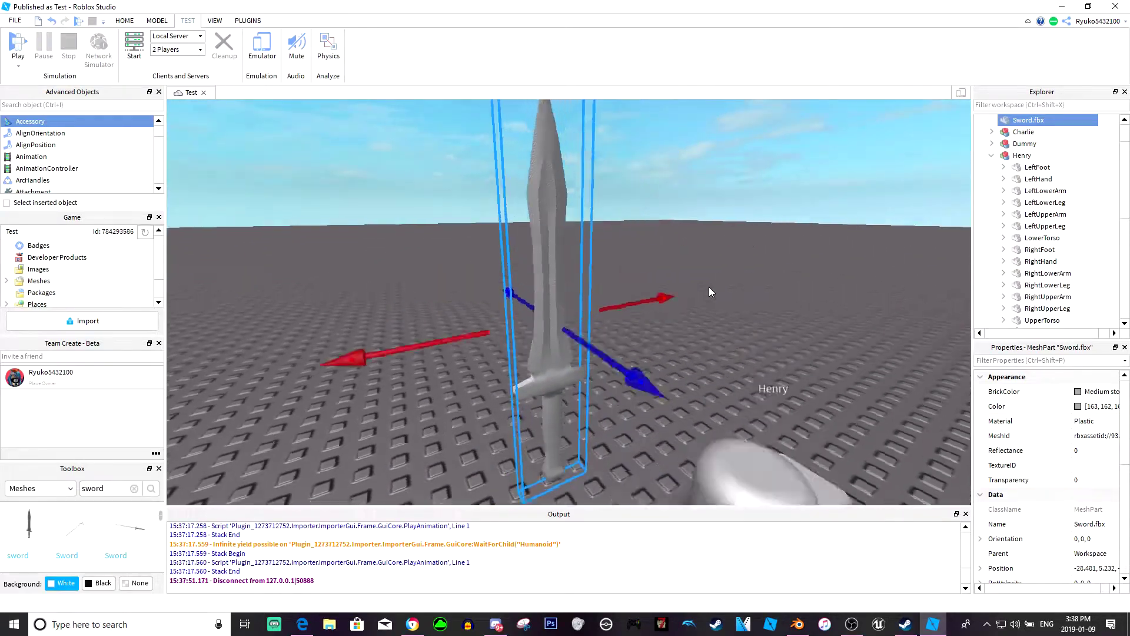
scroll(708, 288, "up", 3)
right_click_drag(705, 285, 737, 335)
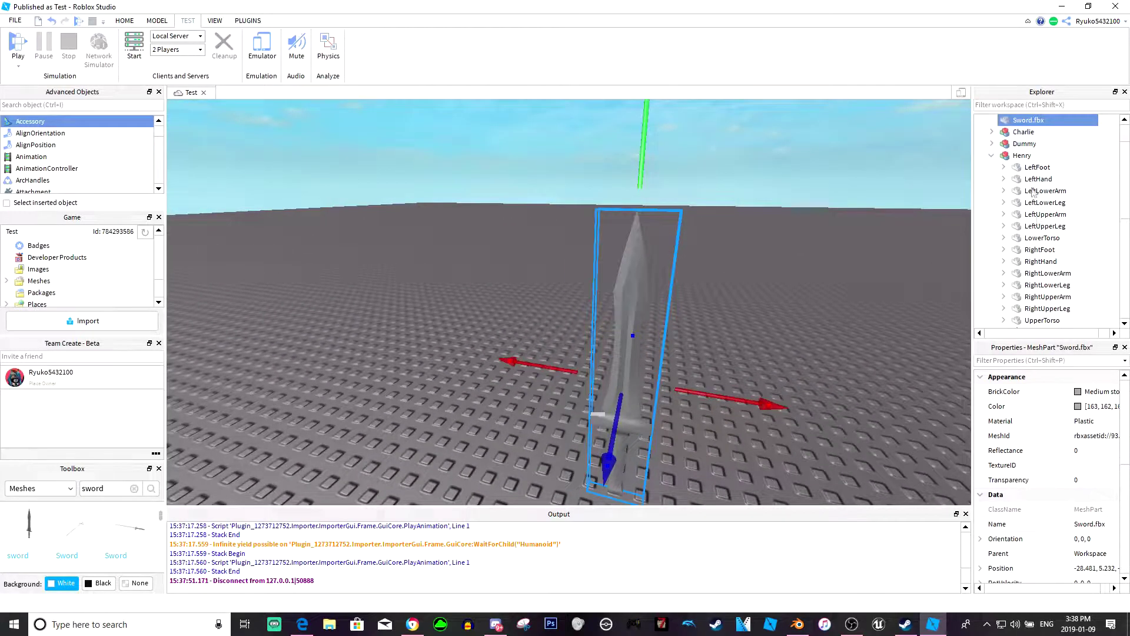
Set the sword's material to metal, reselect the sword and expand Henry's LeftHand
left_click(1084, 421)
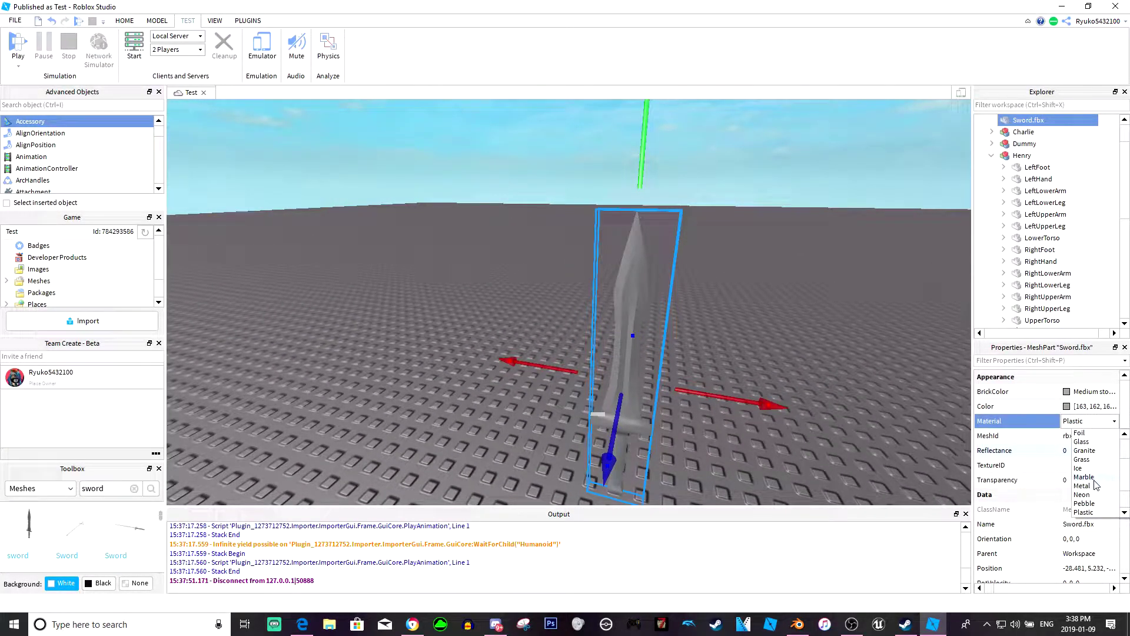
left_click(1096, 485)
left_click(726, 336)
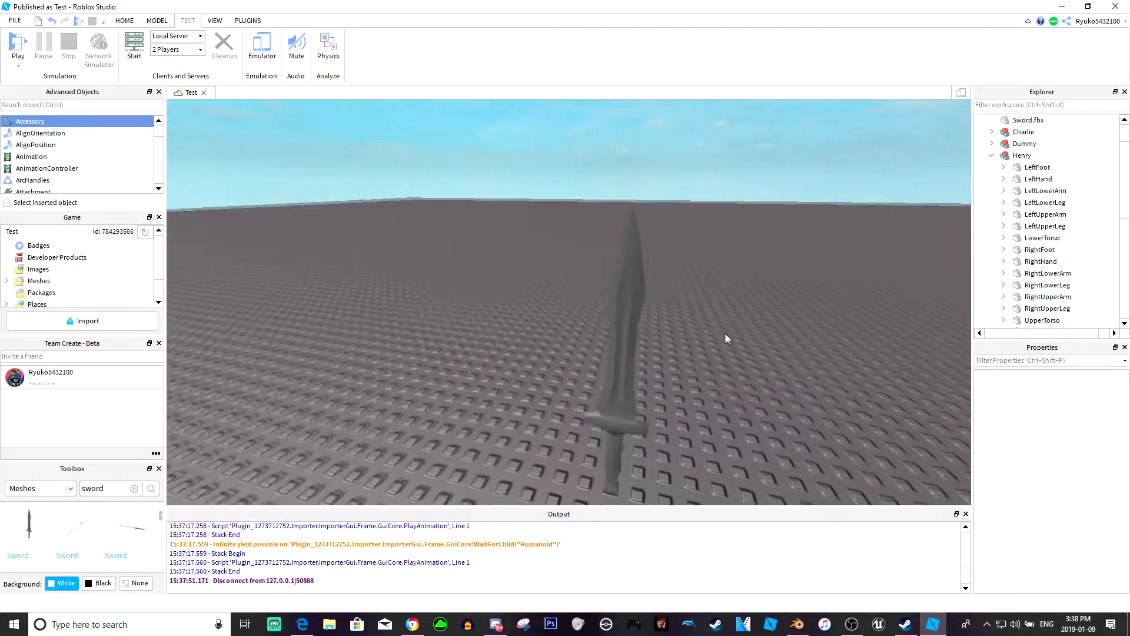
scroll(725, 336, "up", 2)
scroll(725, 336, "up", 2)
scroll(725, 335, "up", 2)
scroll(725, 333, "down", 3)
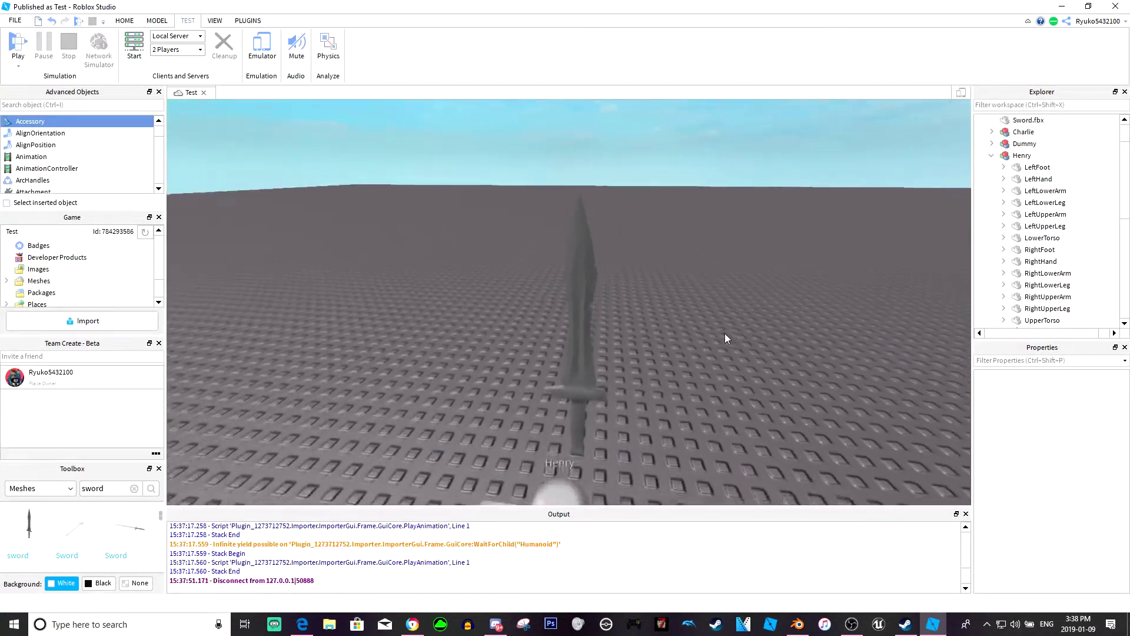
scroll(725, 334, "down", 2)
scroll(725, 333, "up", 3)
scroll(725, 333, "down", 3)
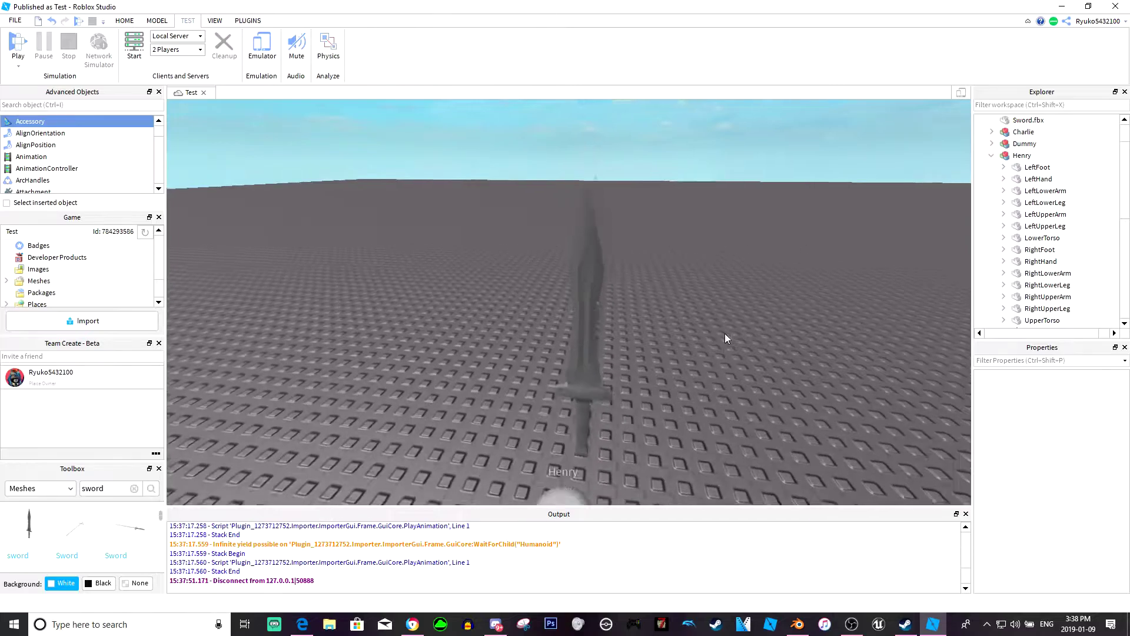
scroll(725, 332, "down", 2)
scroll(725, 332, "down", 2)
scroll(725, 333, "down", 2)
right_click_drag(725, 333, 725, 333)
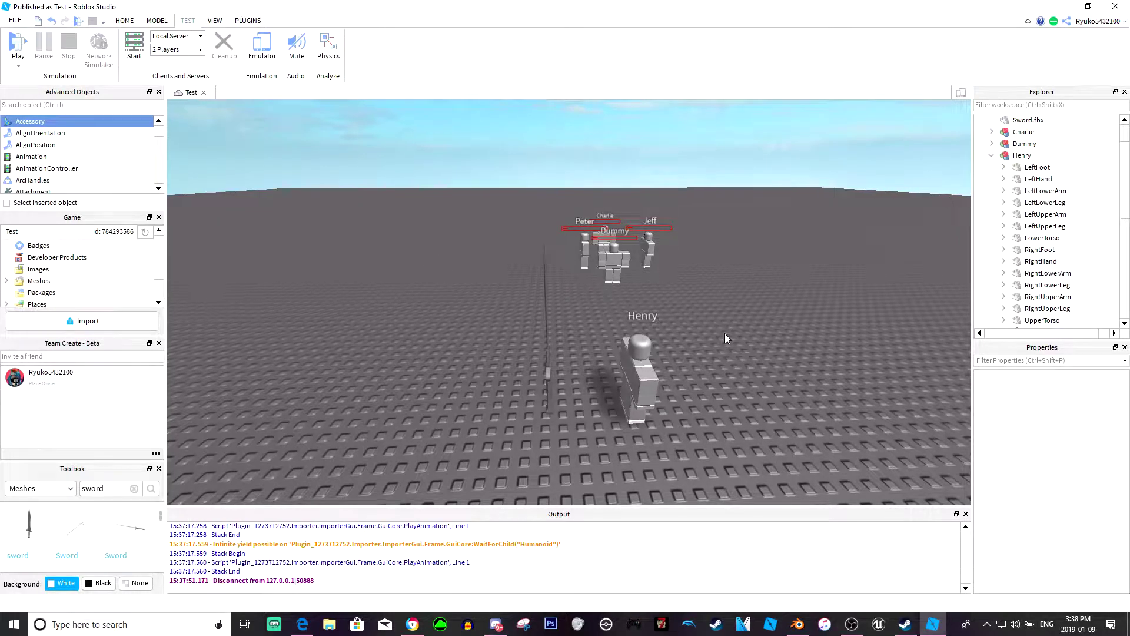
left_click(548, 327)
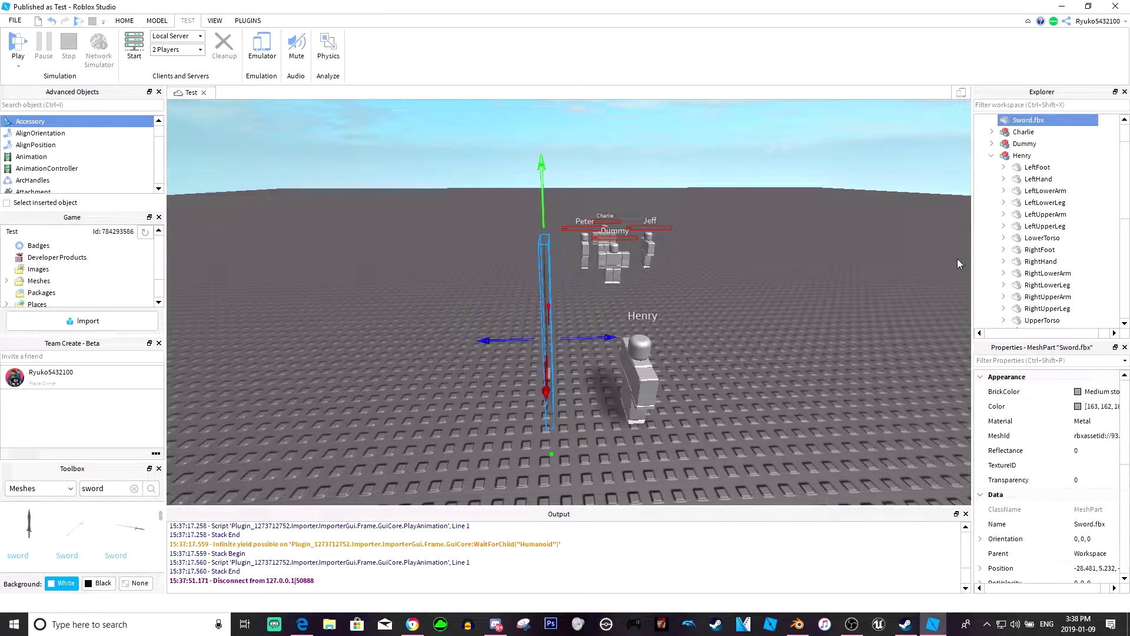
left_click(1004, 180)
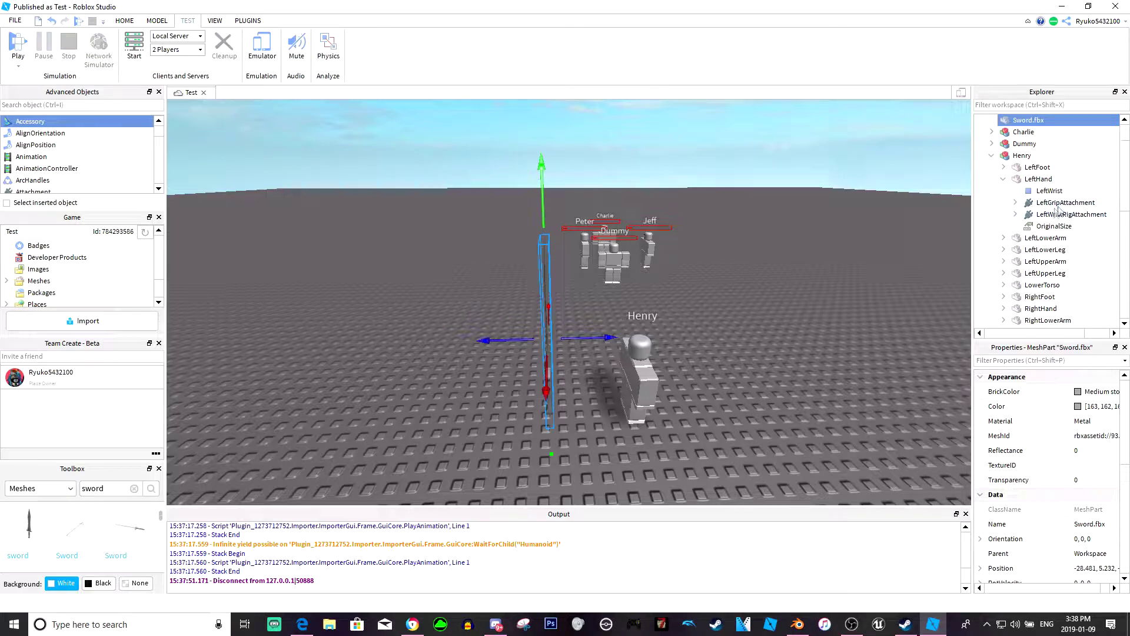
Insert an Accessory into the Workspace and move the sword Handle under it in the Explorer
right_click(1026, 124)
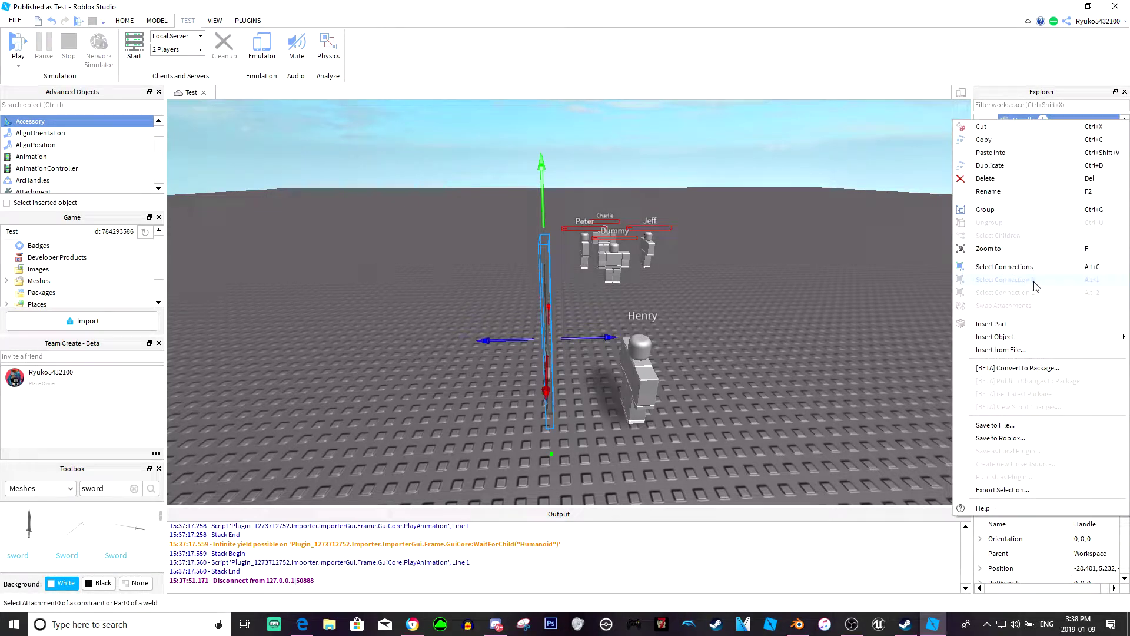
left_click(1044, 217)
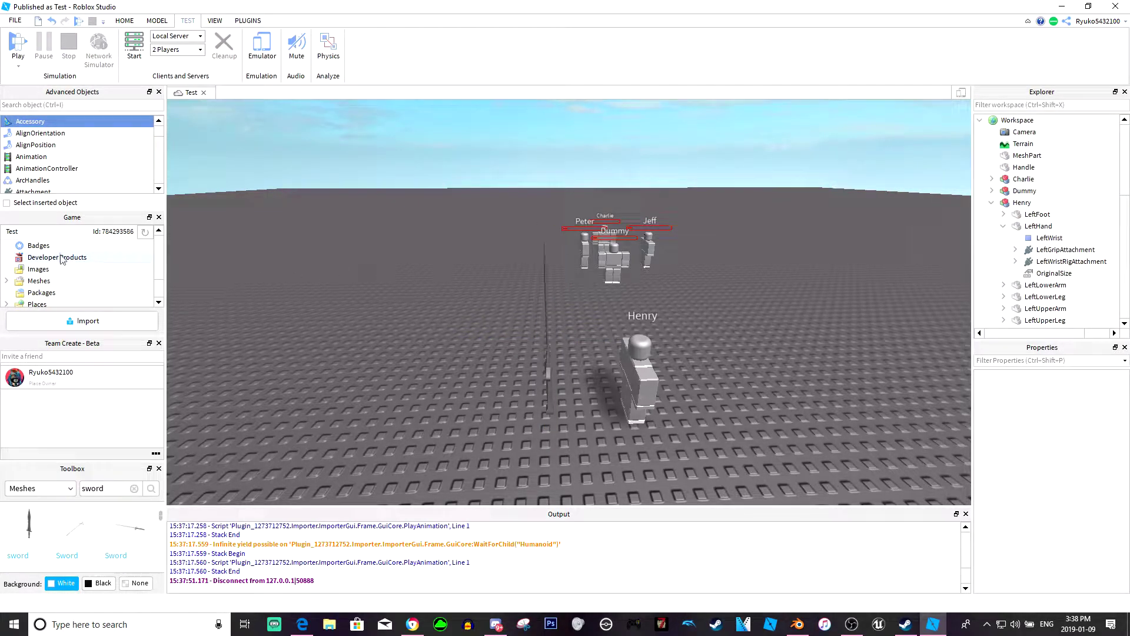
left_click(65, 121)
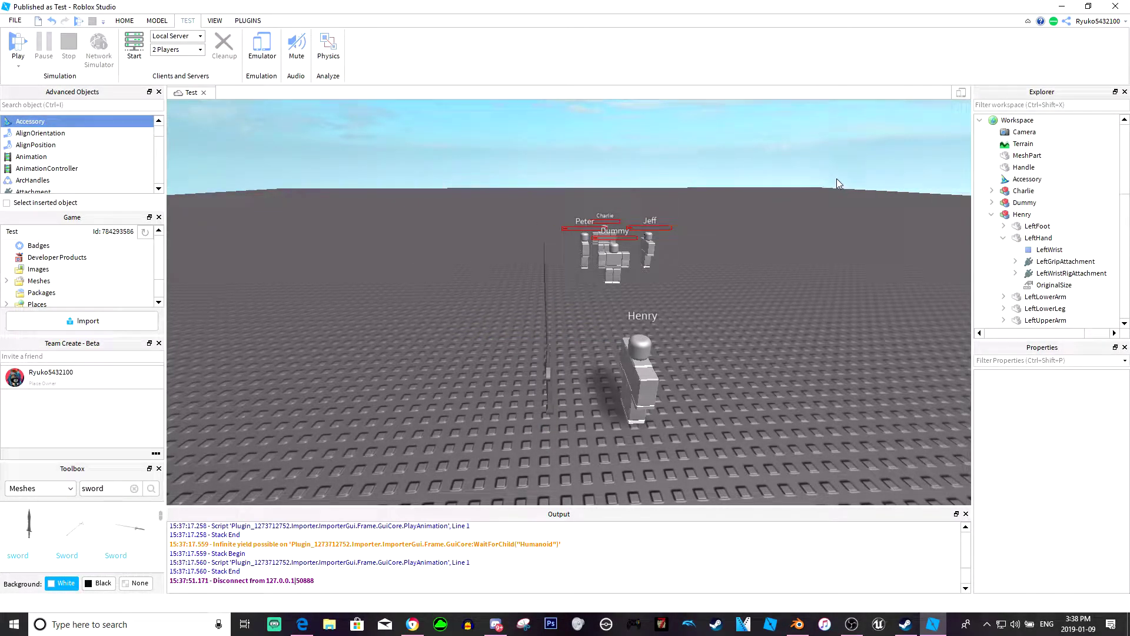
left_click(1025, 181)
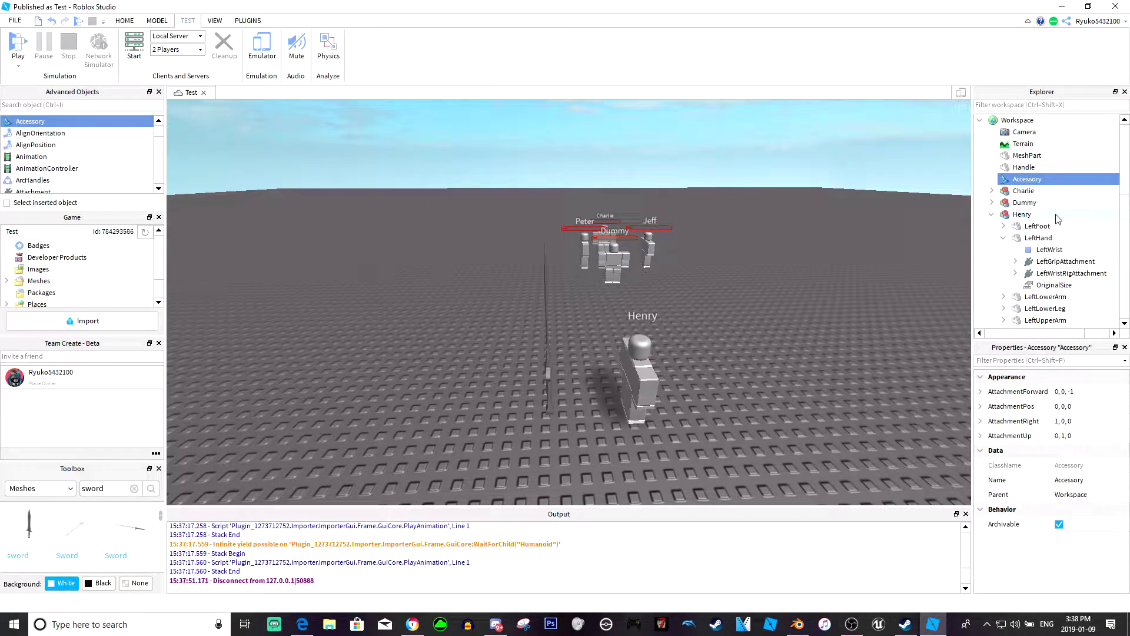
left_click_drag(1024, 167, 1026, 180)
left_click(1024, 166)
type("LeftHandSwo")
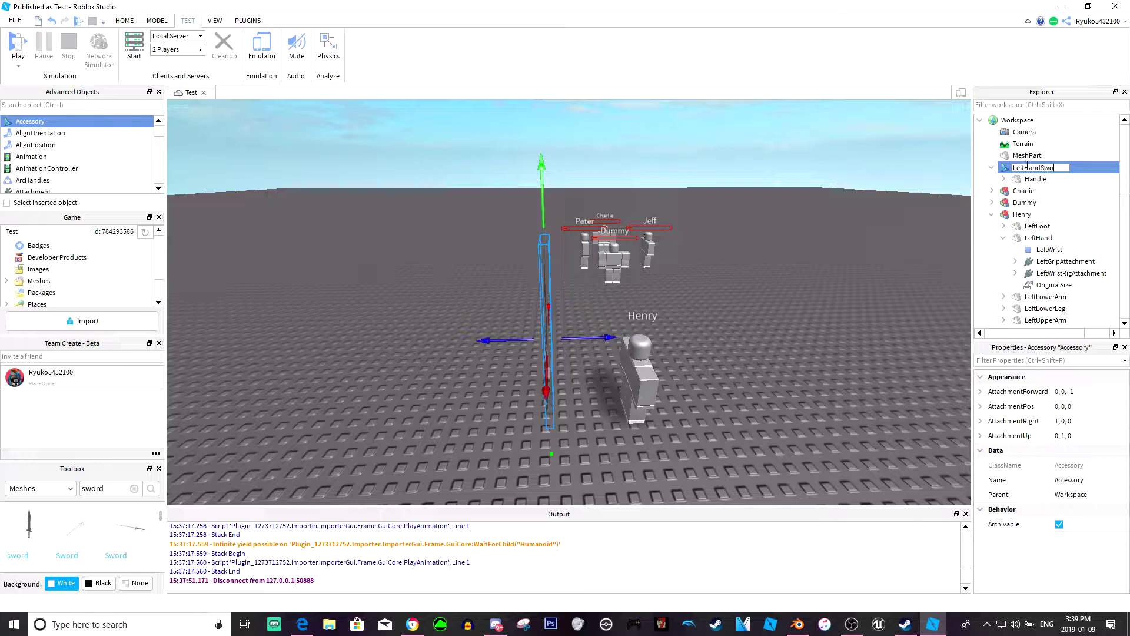
type("rd")
Name the accessory LeftHandSword and insert an Attachment into the sword Handle
key("Return")
right_click(1011, 179)
mouse_move(996, 399)
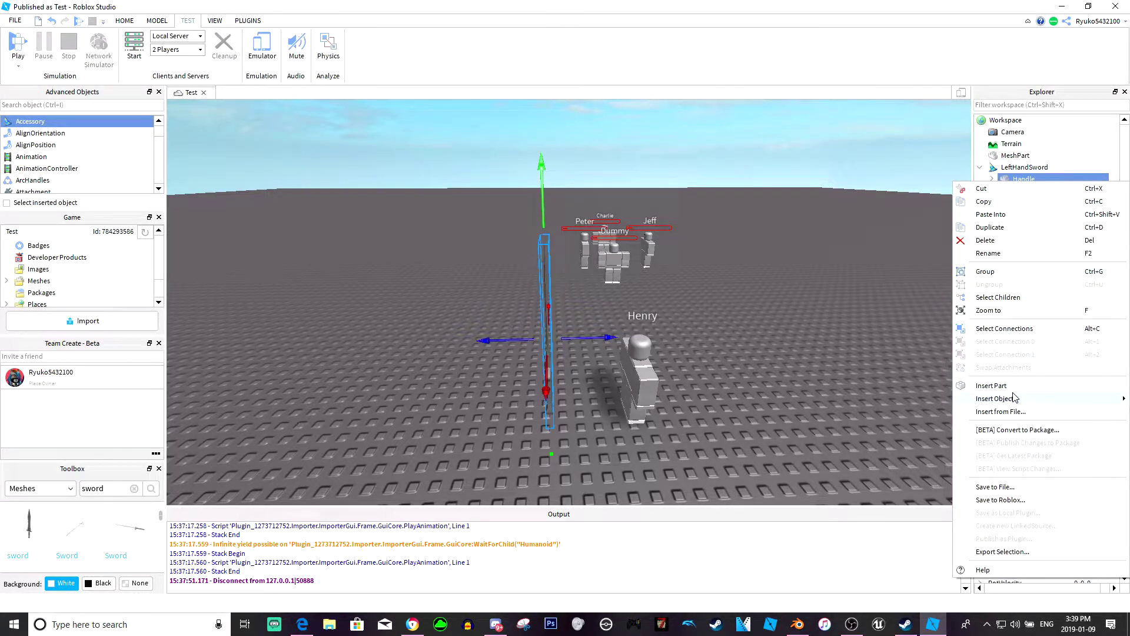
left_click(812, 63)
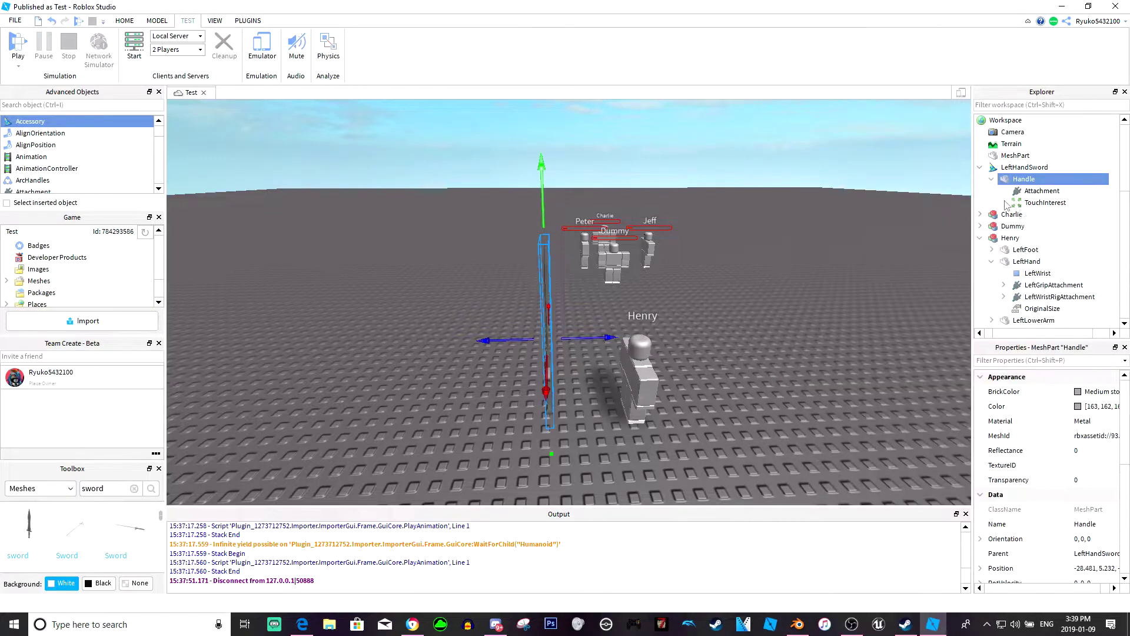
Rename the new attachment LeftGripAttachment
left_click(1043, 192)
left_click(1043, 192)
type("Left")
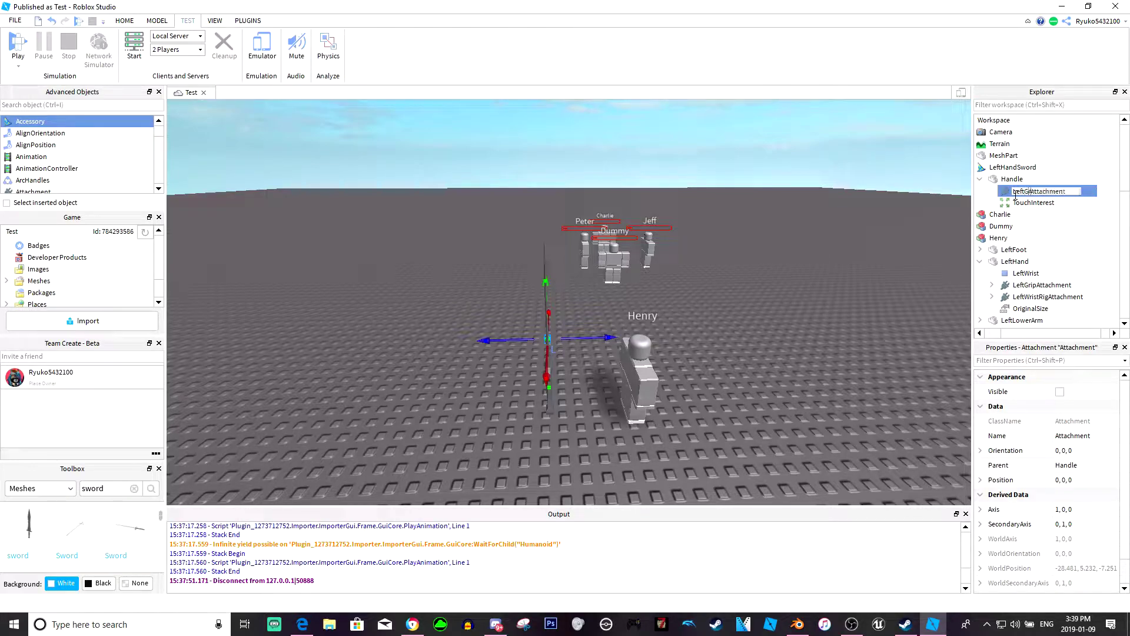
type("ip")
key("Return")
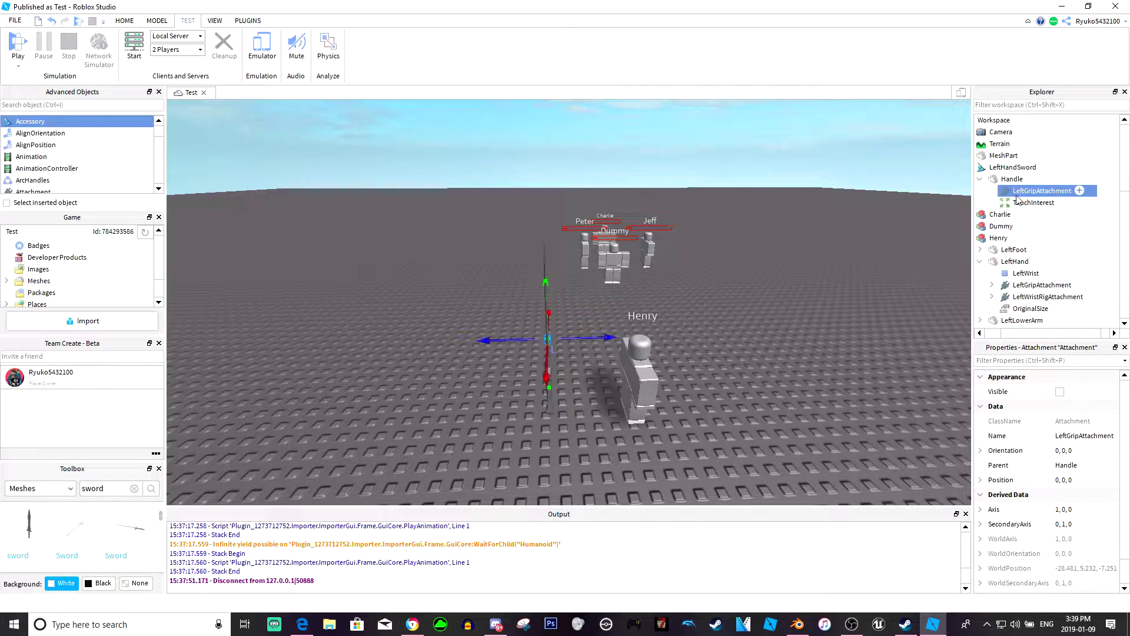
left_click(651, 366)
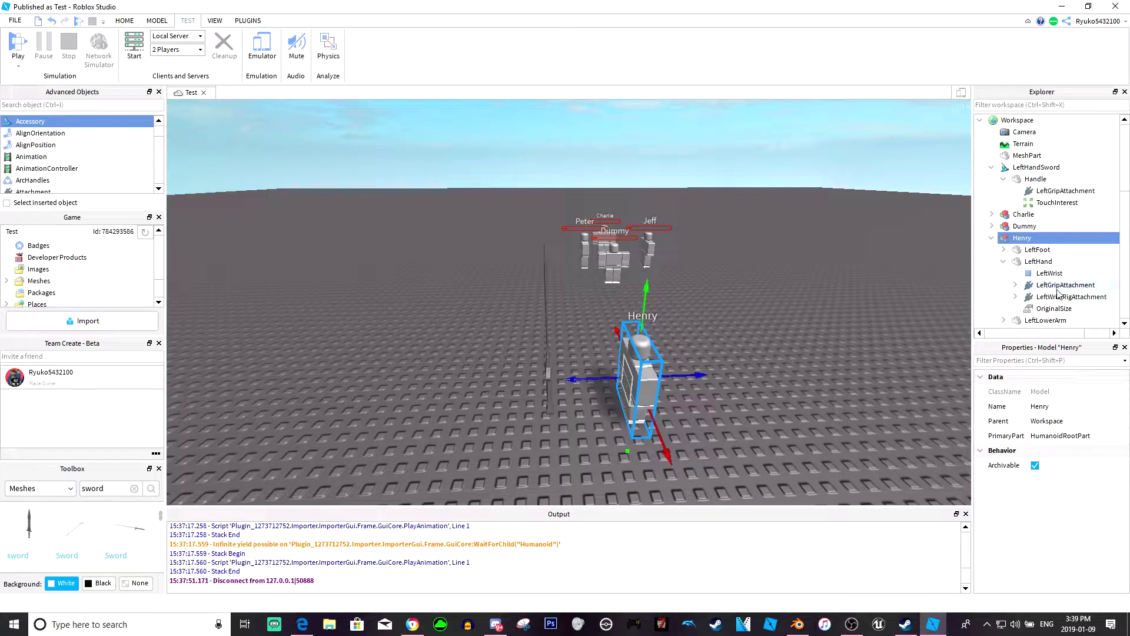
Turn off CanCollide for the LeftHandSword Handle
left_click(993, 239)
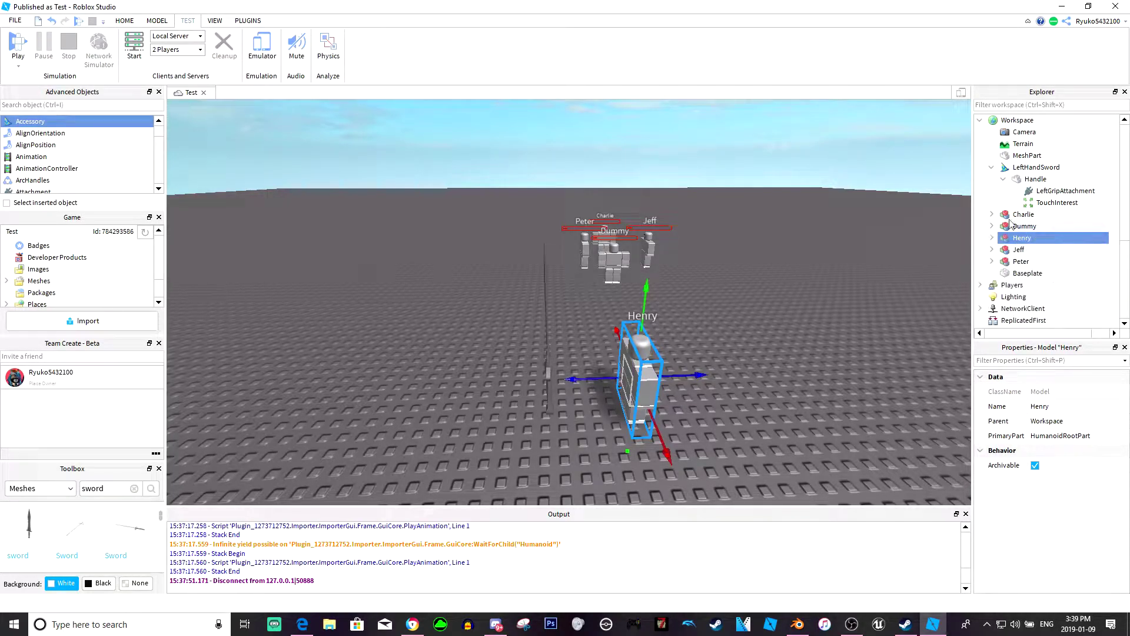
left_click(1030, 167)
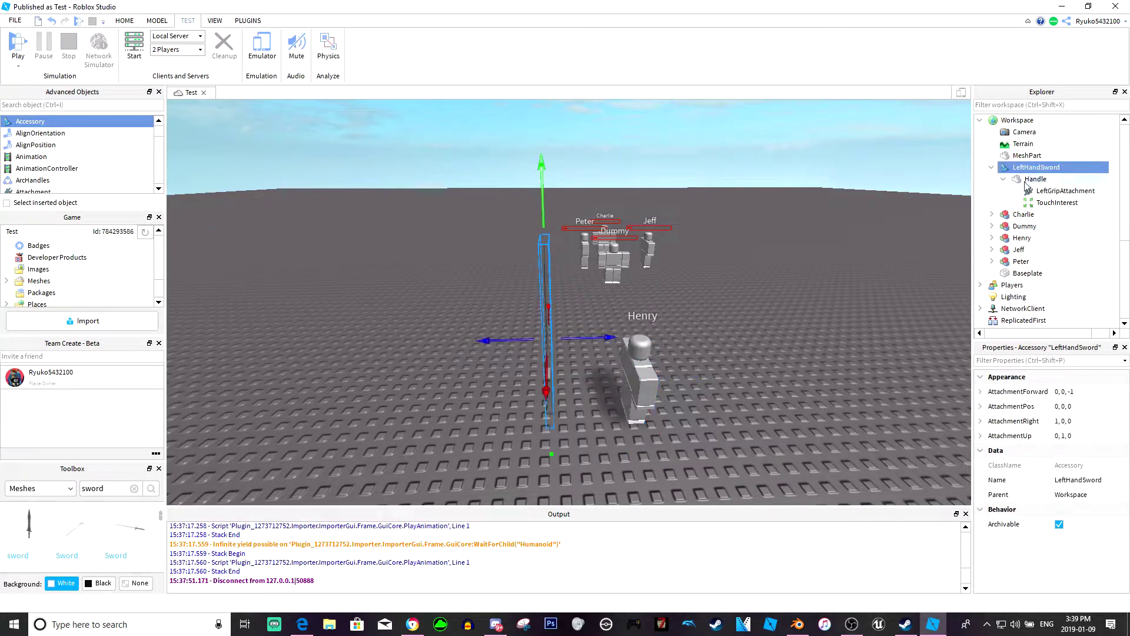
left_click(1006, 180)
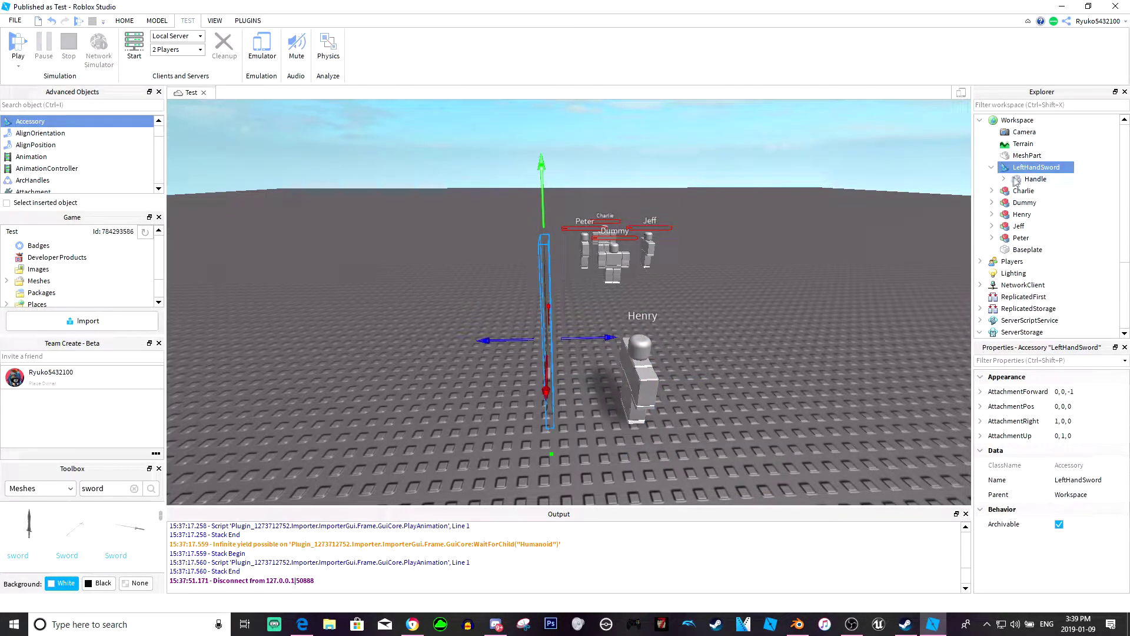
left_click(1016, 180)
scroll(1056, 439, "down", 5)
left_click(1077, 435)
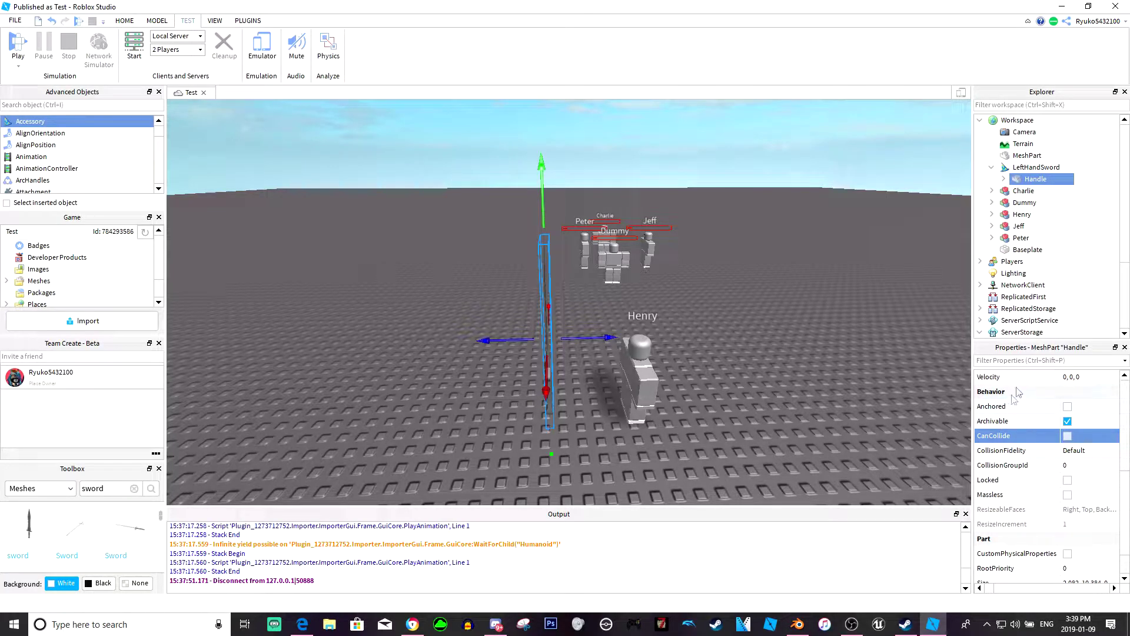
Select LeftGripAttachment and focus the view on it
left_click(1005, 179)
left_click(1040, 191)
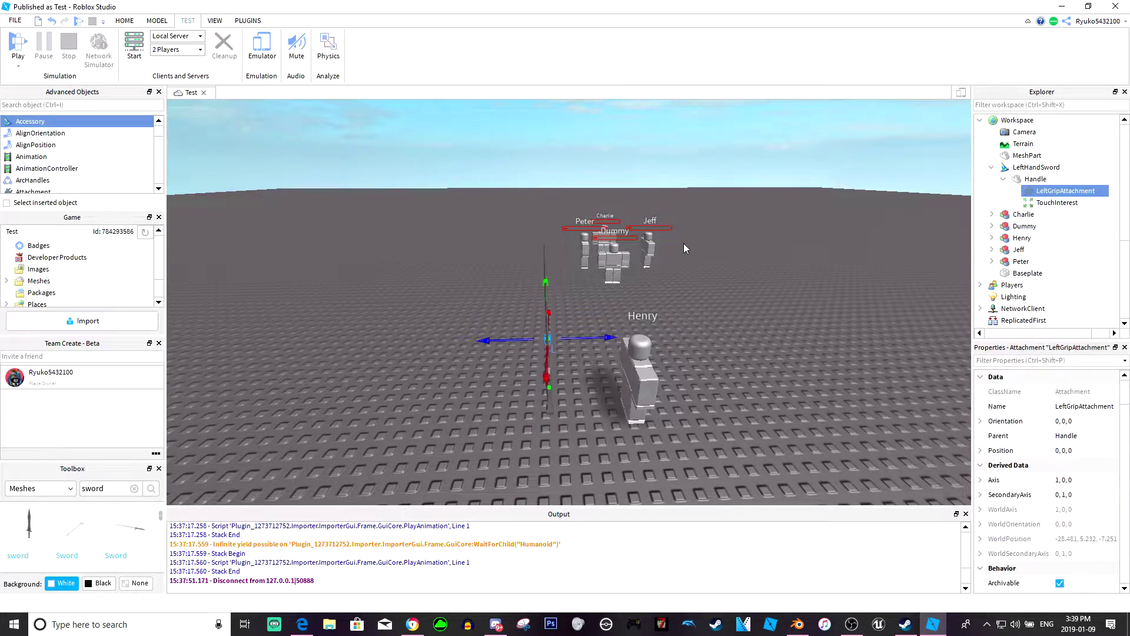
key("f")
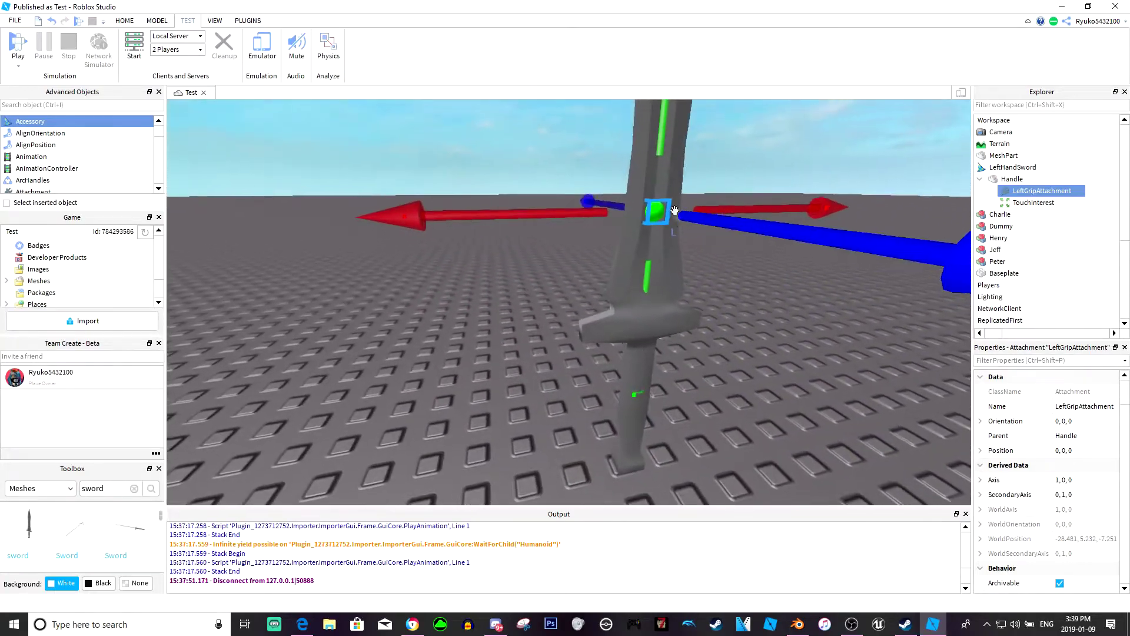
Lower LeftGripAttachment toward the hilt, store LeftHandSword in ServerStorage, and start a play test
left_click_drag(661, 186, 662, 359)
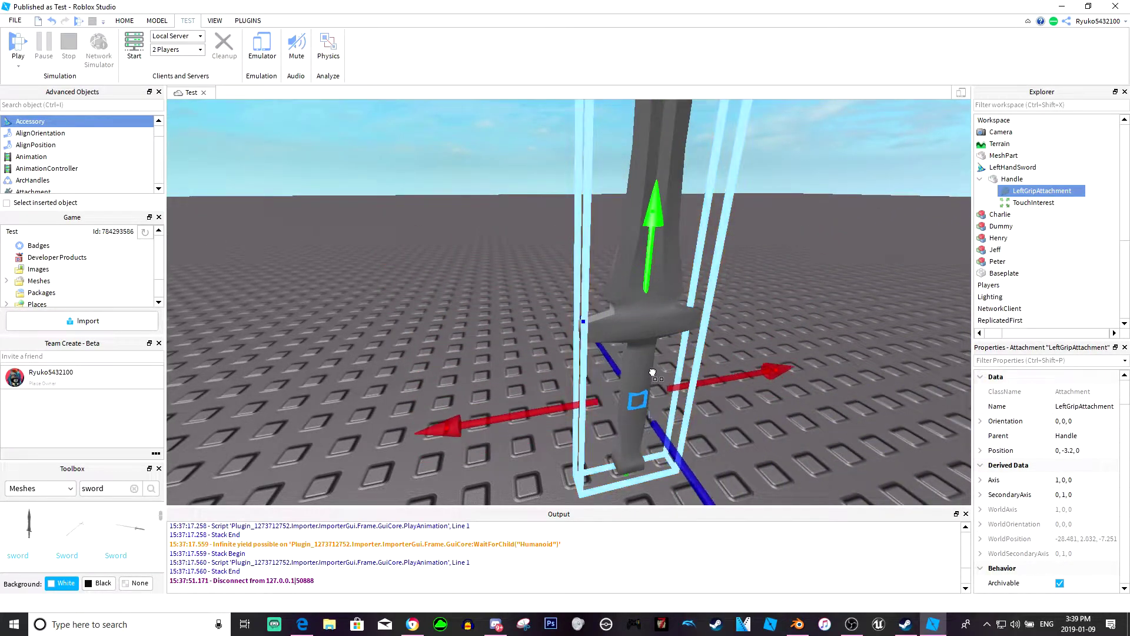
right_click_drag(663, 359, 655, 364)
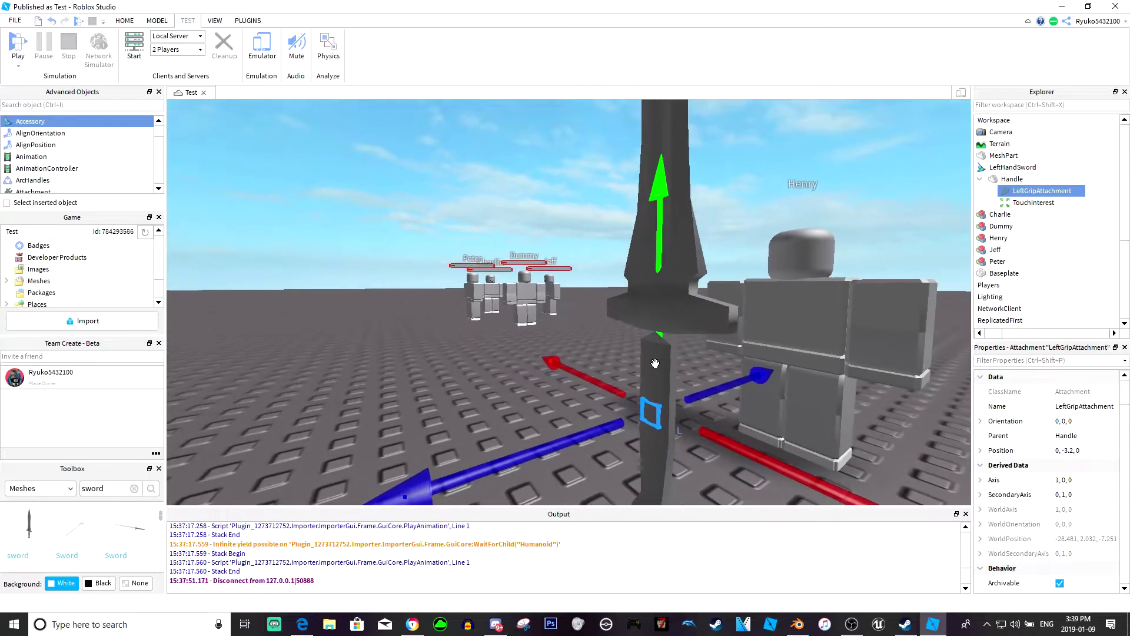
right_click_drag(654, 364, 654, 363)
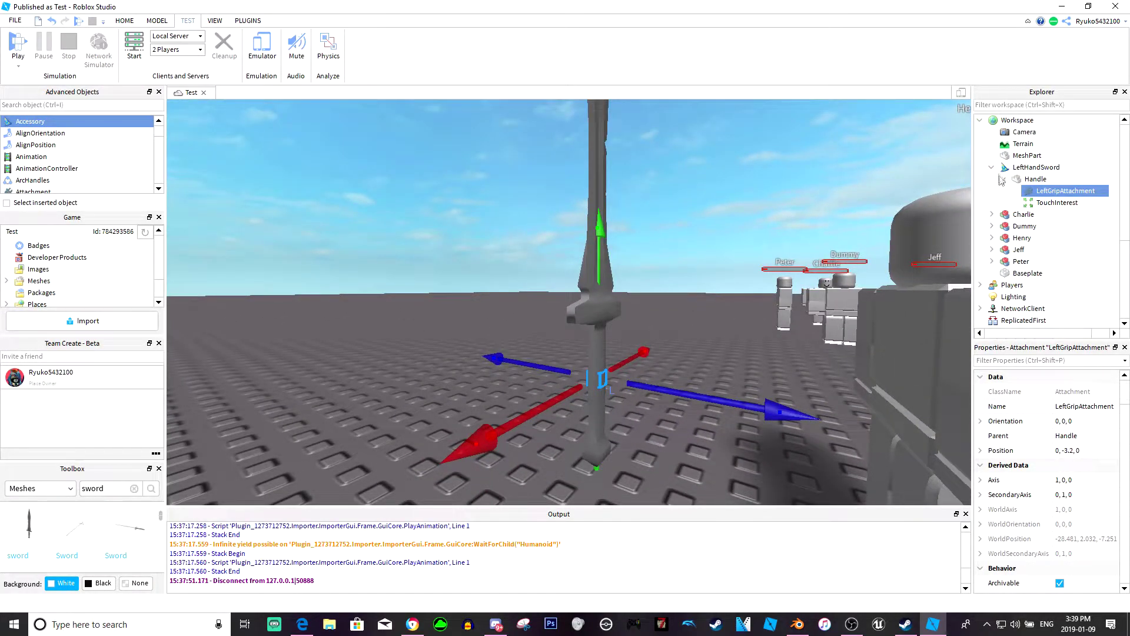
left_click_drag(1035, 166, 1051, 240)
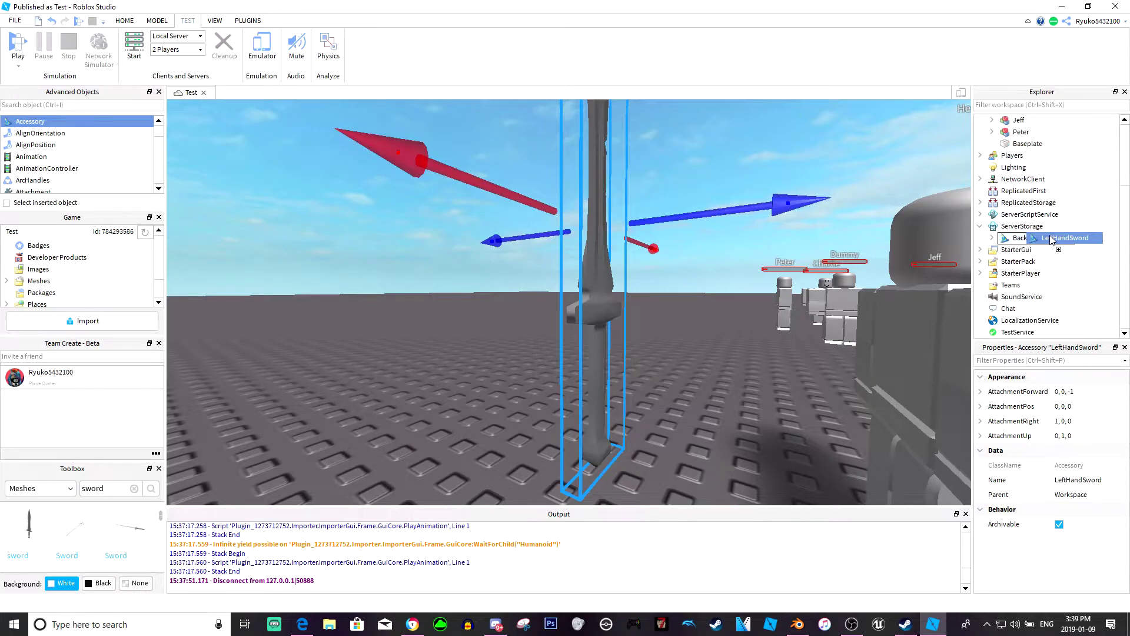
left_click_drag(1050, 240, 1028, 221)
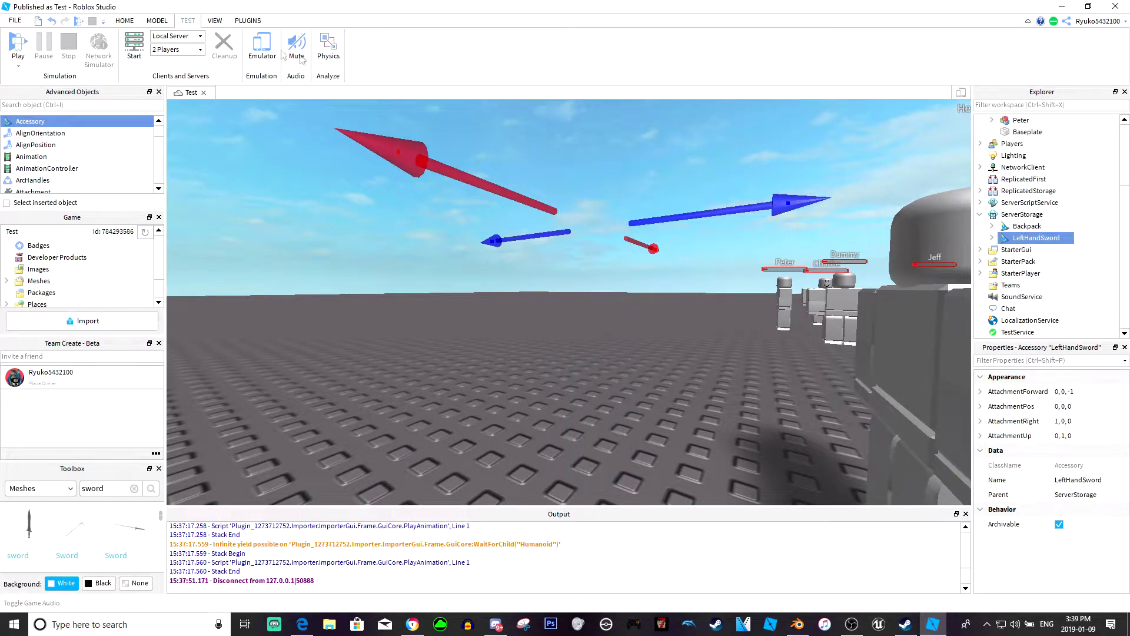
left_click(19, 40)
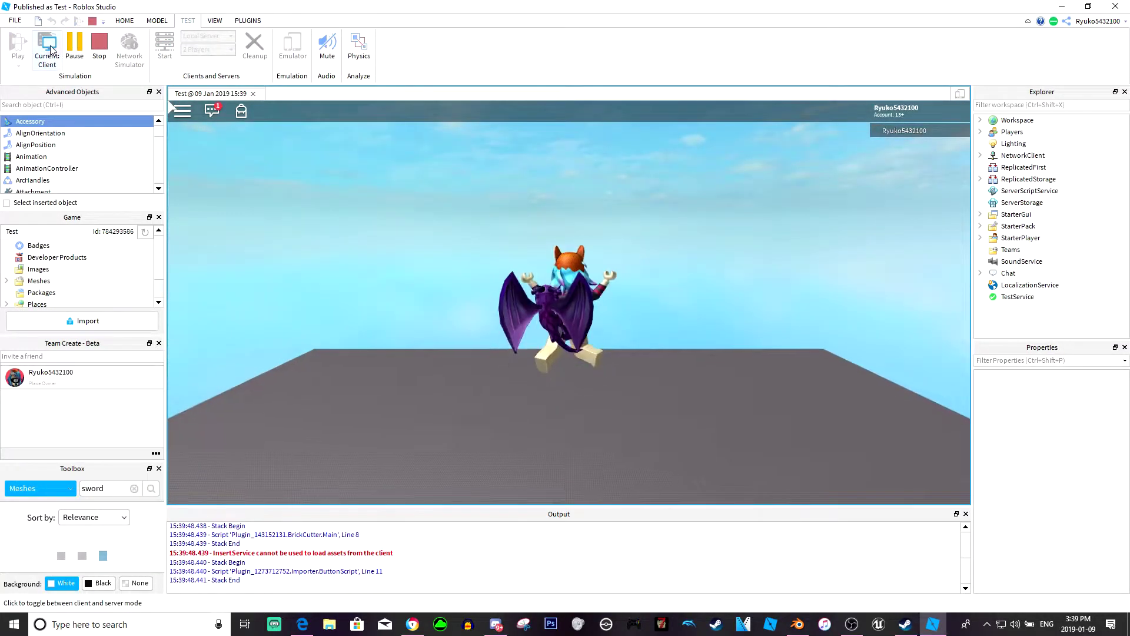
left_click(47, 45)
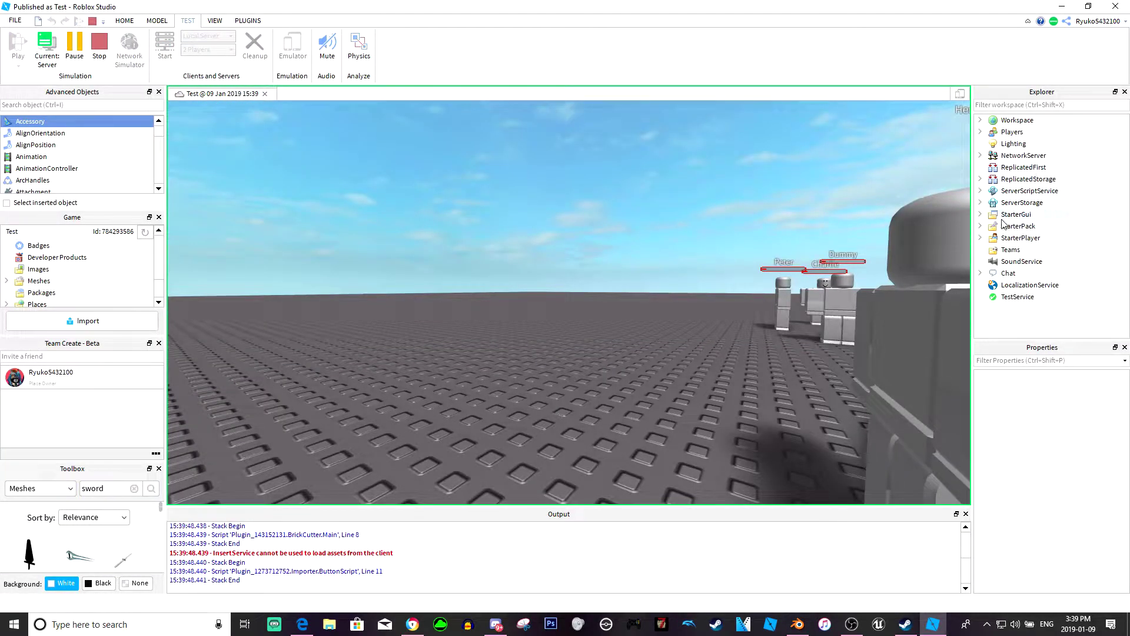
left_click(980, 203)
left_click(1025, 215)
left_click(1049, 228, "shift")
mouse_move(1048, 227)
left_mouse_down()
mouse_move(985, 124)
mouse_move(1024, 167)
left_mouse_up()
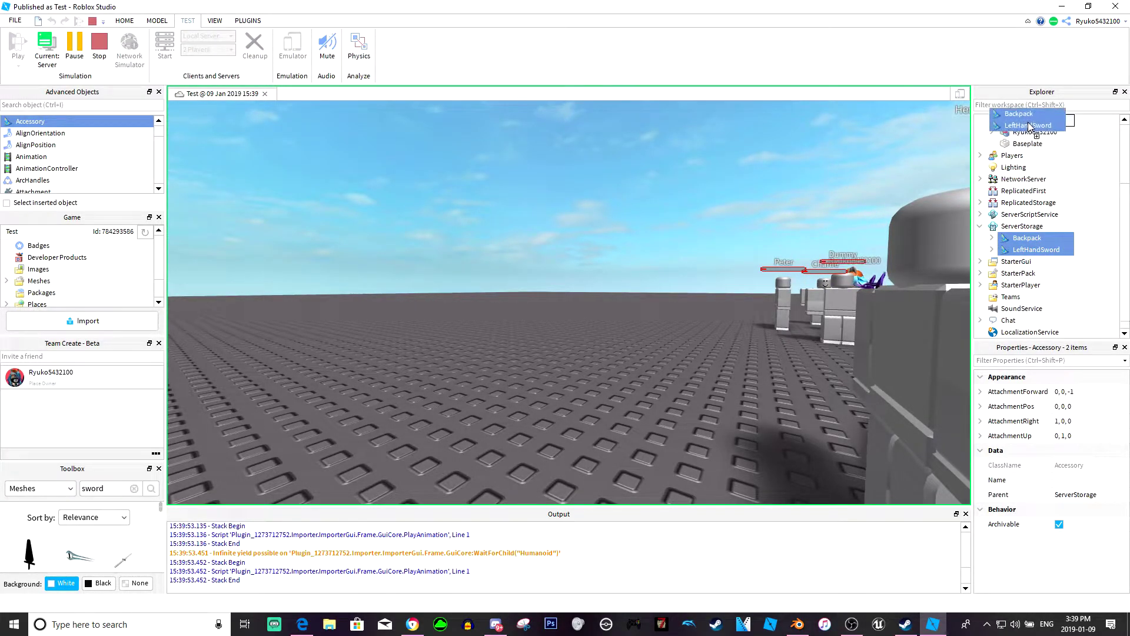
left_click_drag(1024, 167, 1023, 161)
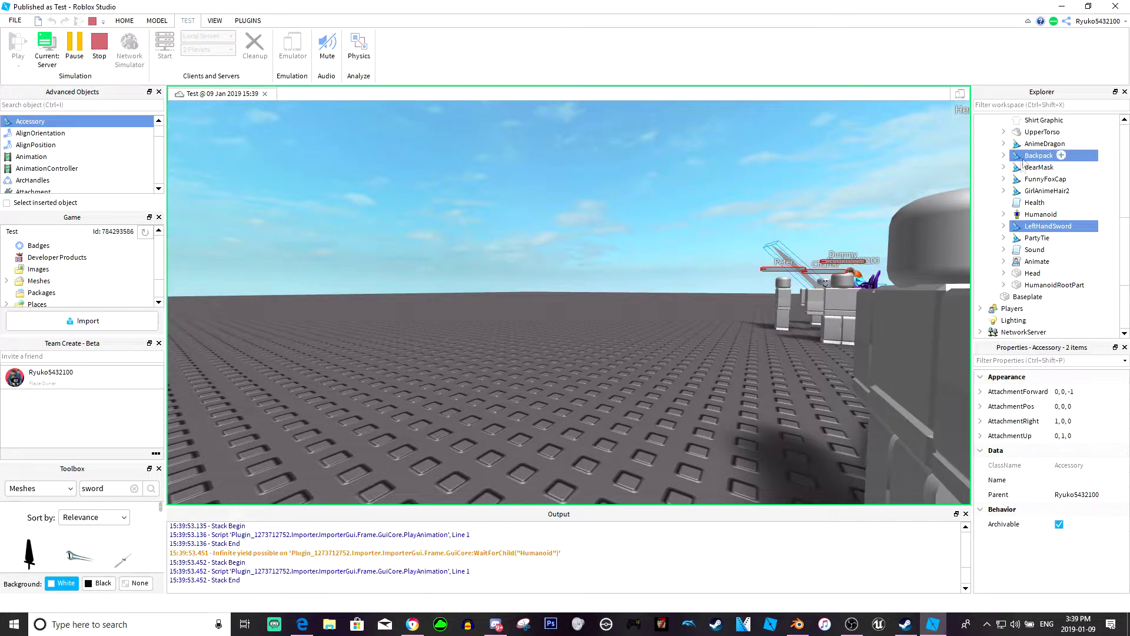
left_click(790, 173)
left_click(47, 44)
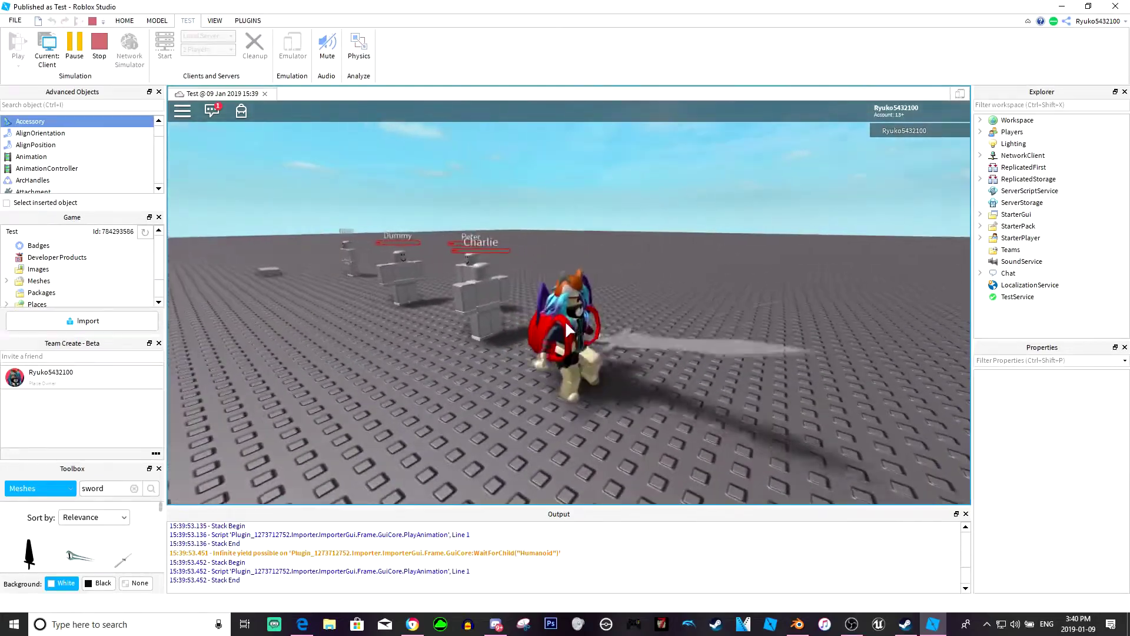
left_click(564, 320)
key("w")
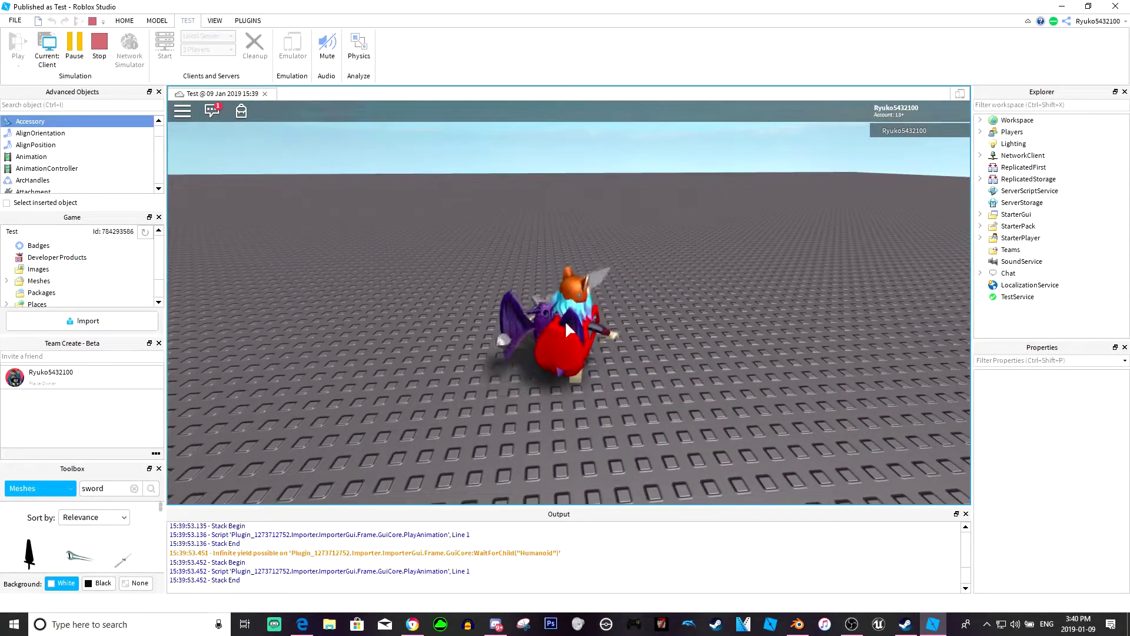
left_click(565, 324)
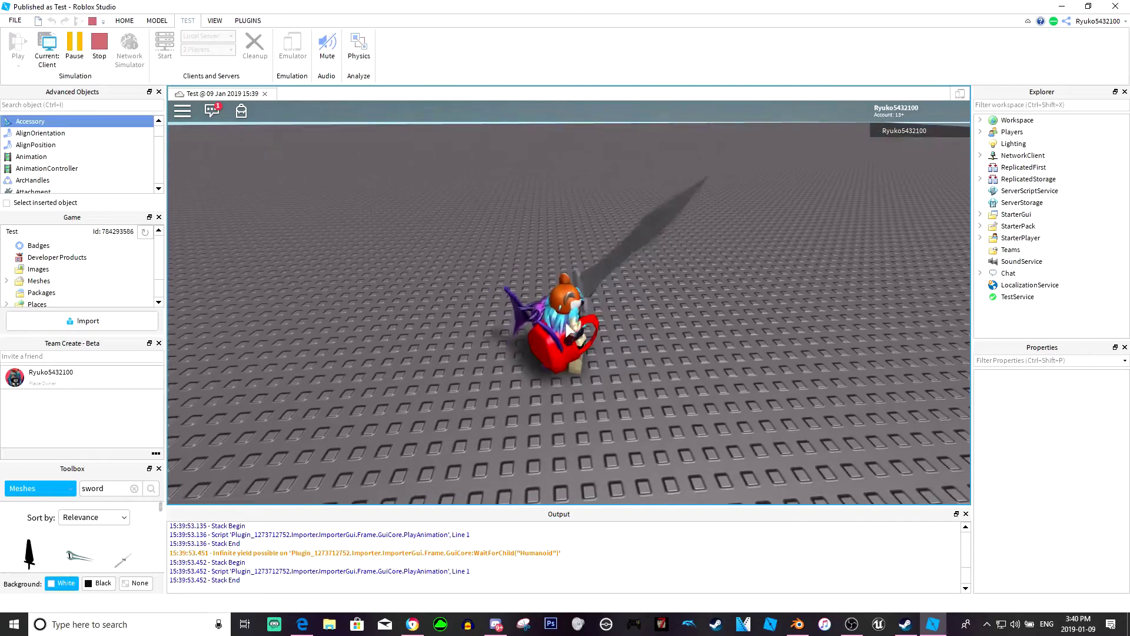
left_click(99, 45)
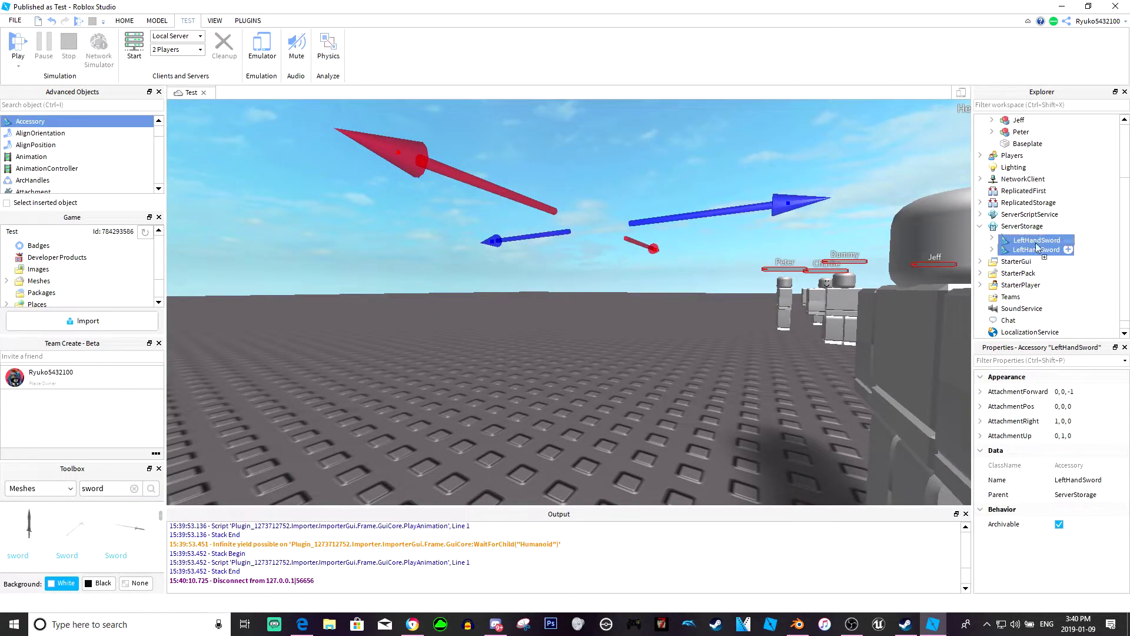
Move LeftHandSword into the Workspace and select its LeftGripAttachment
left_click_drag(1038, 250, 1017, 120)
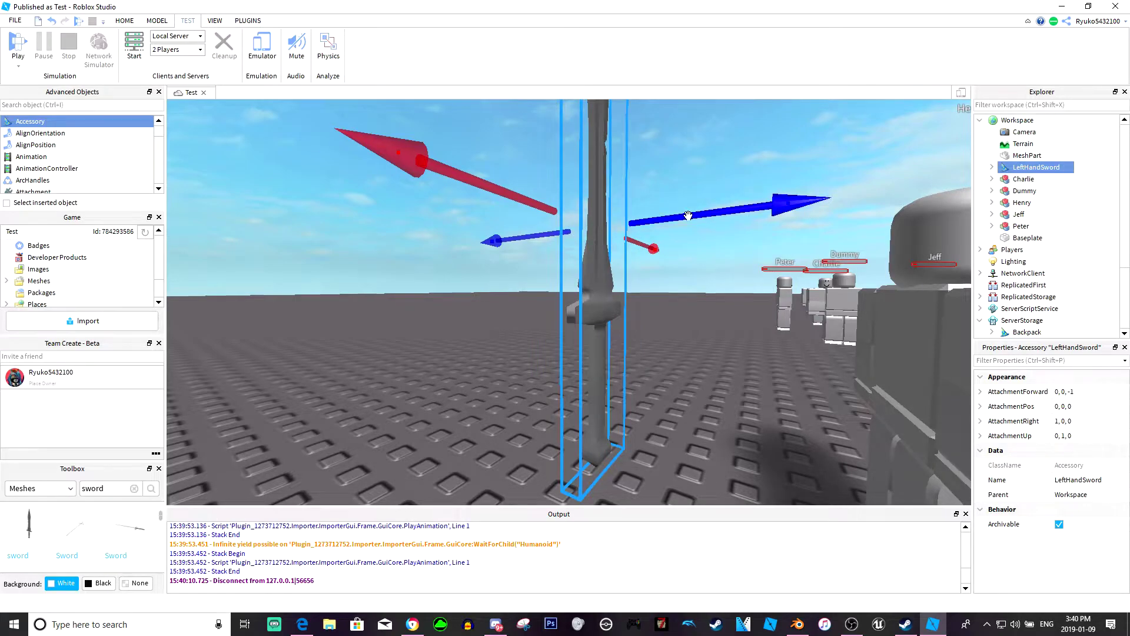
key("f")
left_click(993, 167)
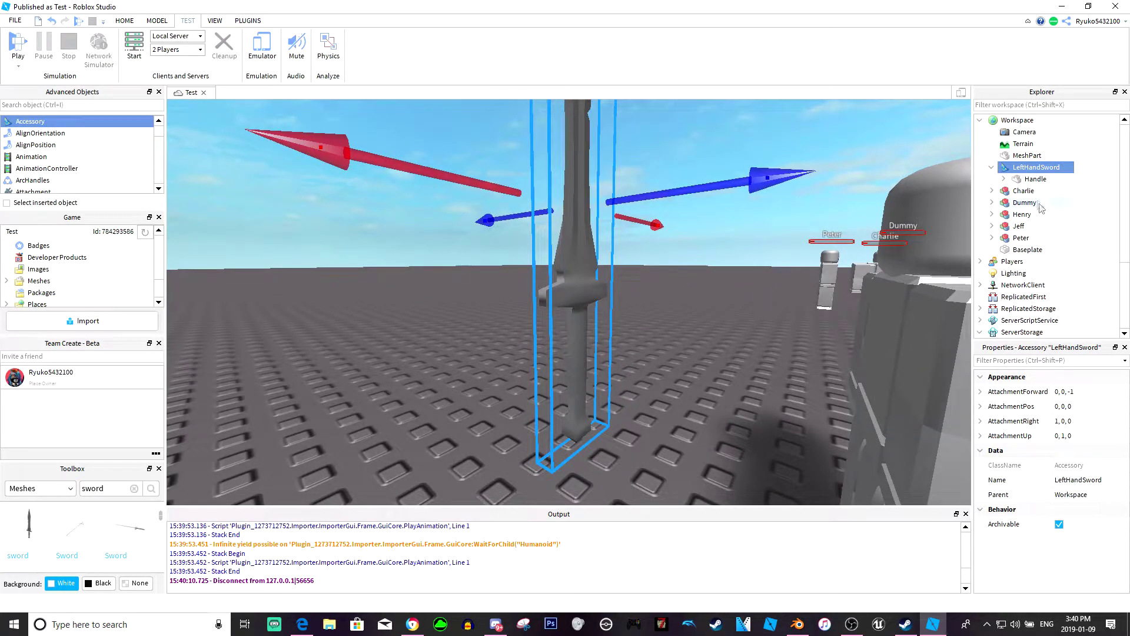
left_click(1004, 179)
left_click(1046, 194)
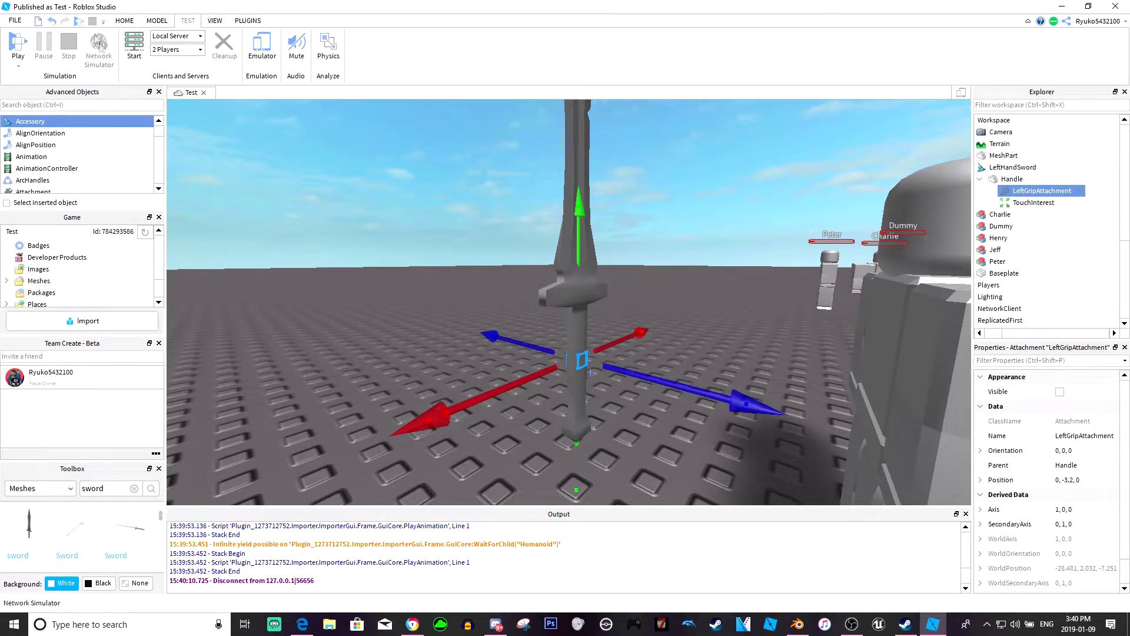
Rotate LeftGripAttachment 90 degrees to orientation 0, -90, 0
left_click(160, 20)
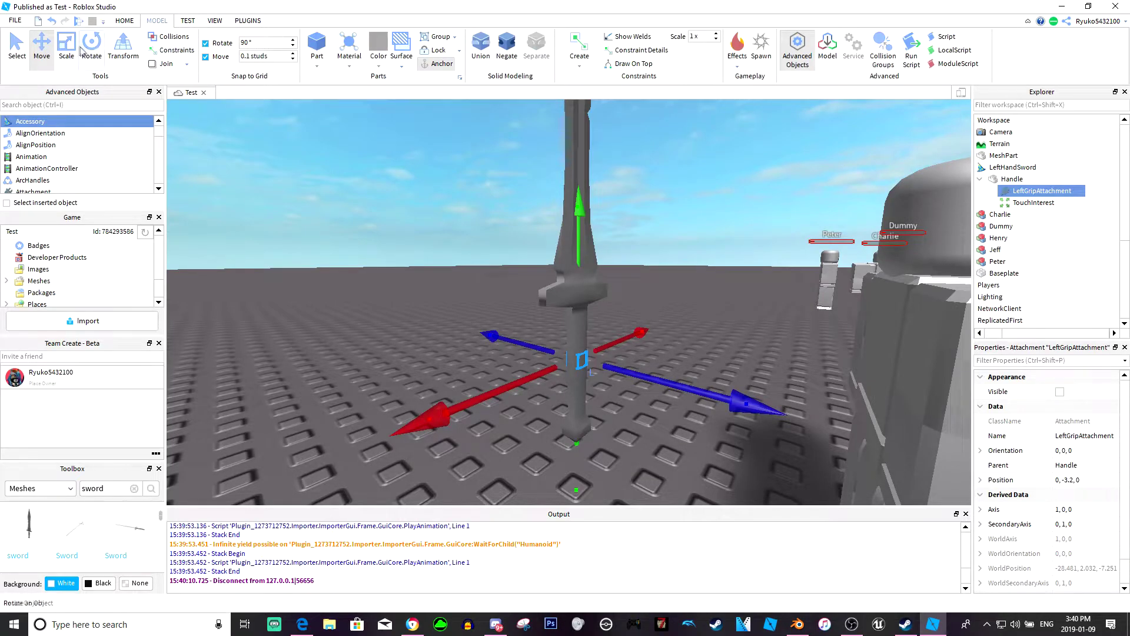
left_click(91, 44)
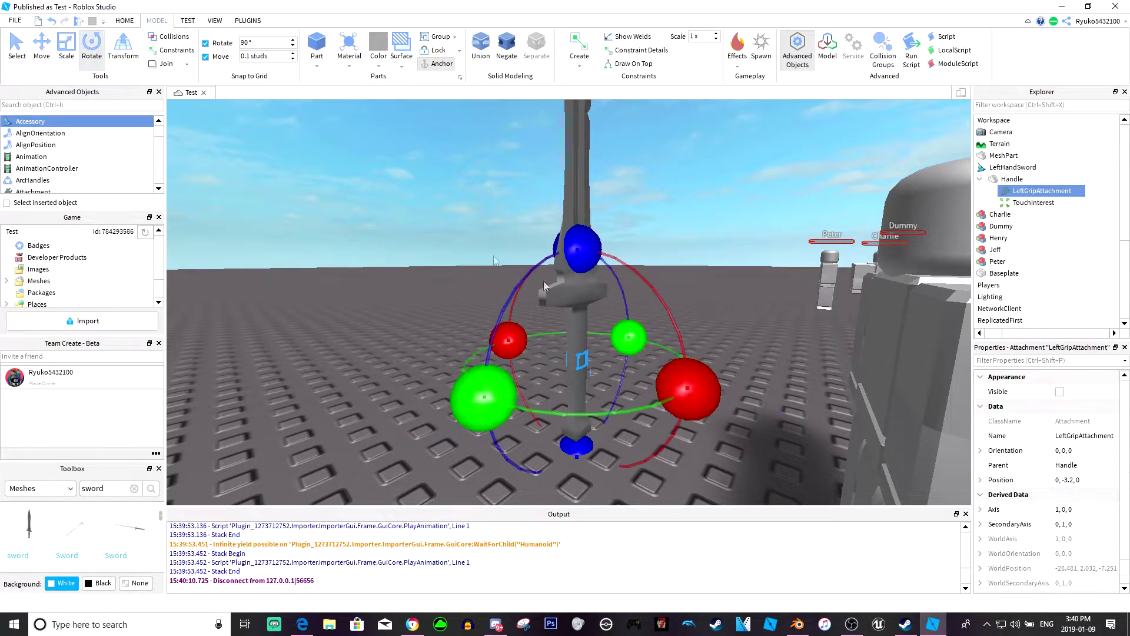
right_click_drag(618, 336, 671, 333)
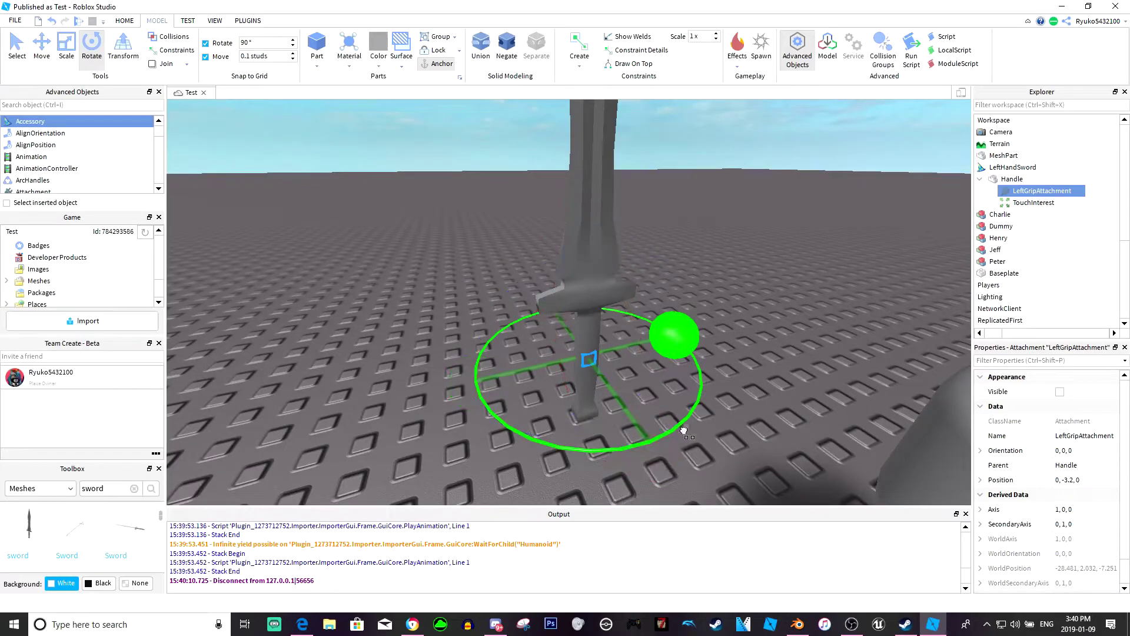
left_click_drag(671, 333, 704, 402)
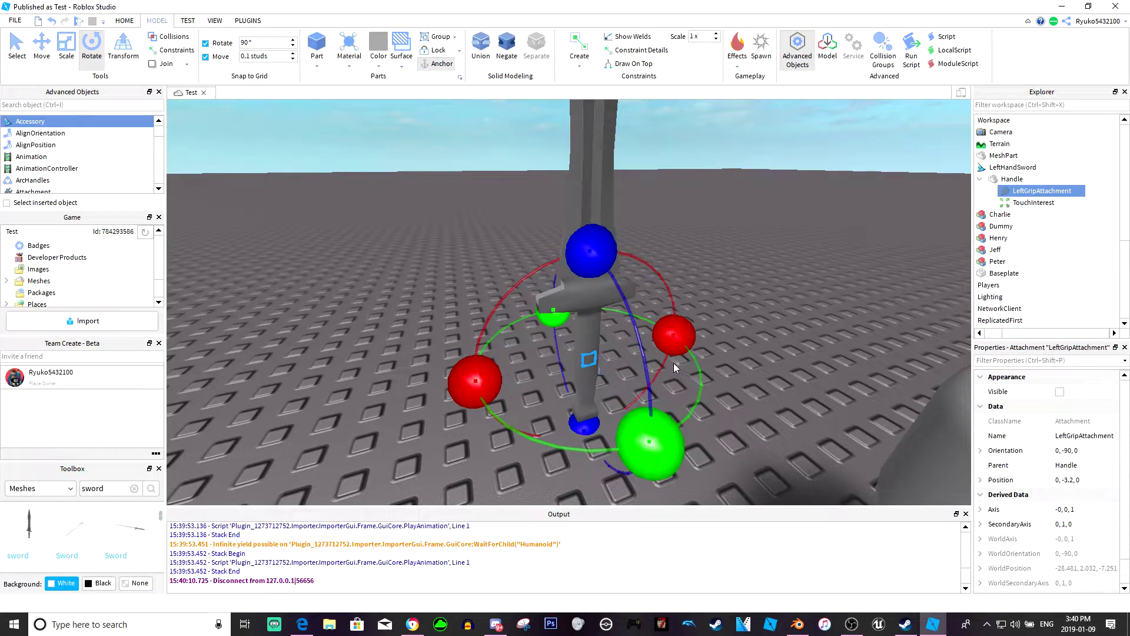
Return LeftHandSword to ServerStorage and start a new play test
left_click(986, 177)
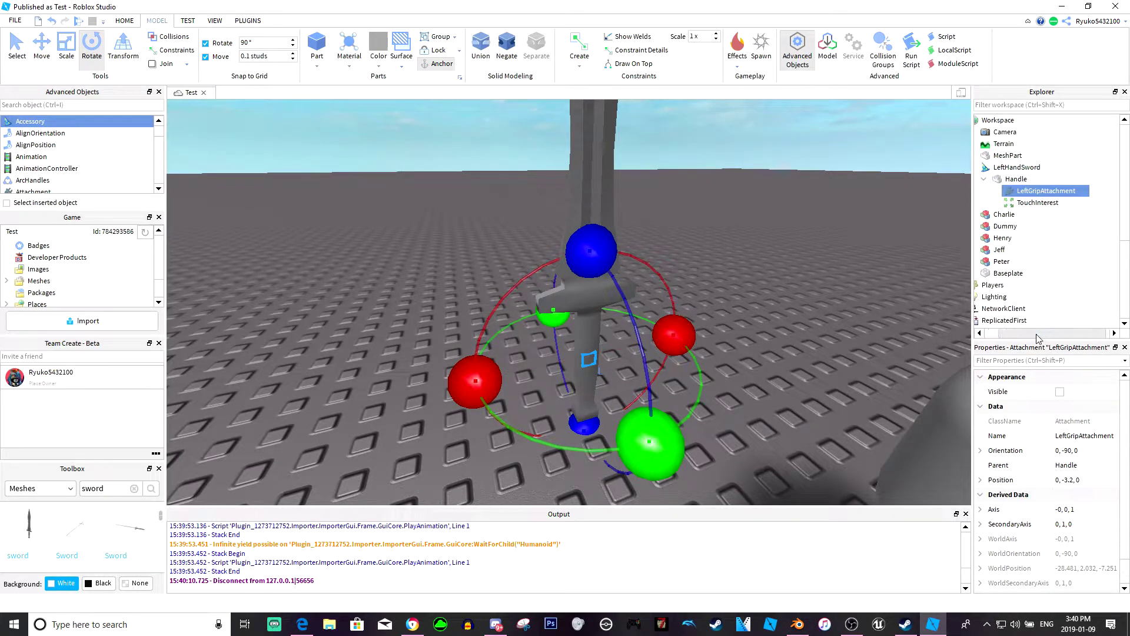
left_click(993, 168)
left_click_drag(1033, 167, 1035, 232)
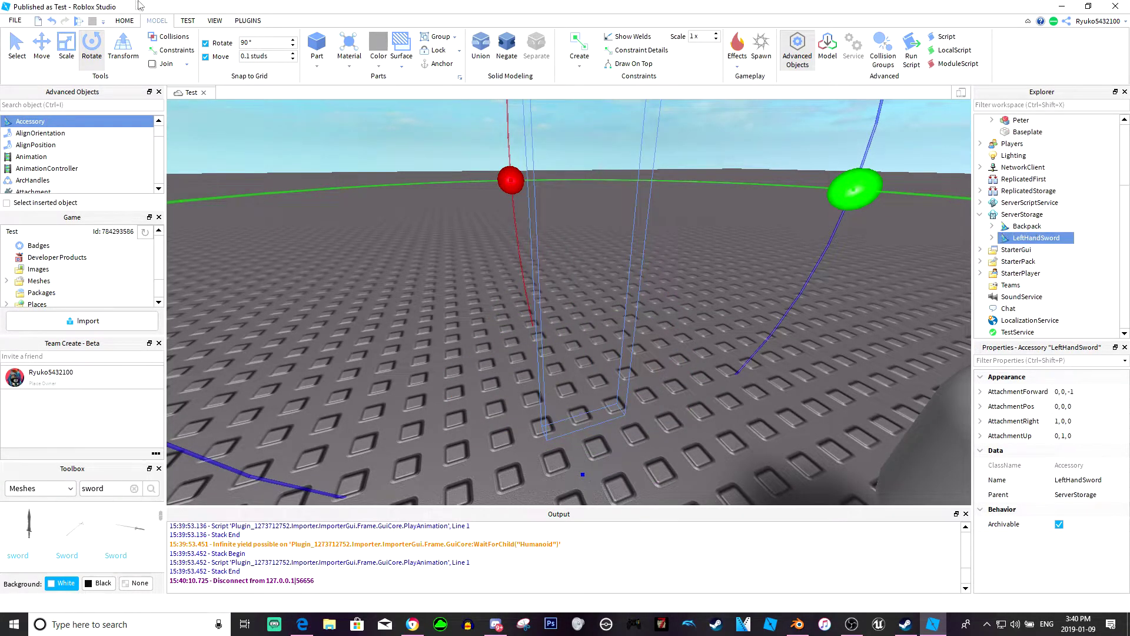
left_click(188, 21)
left_click(16, 49)
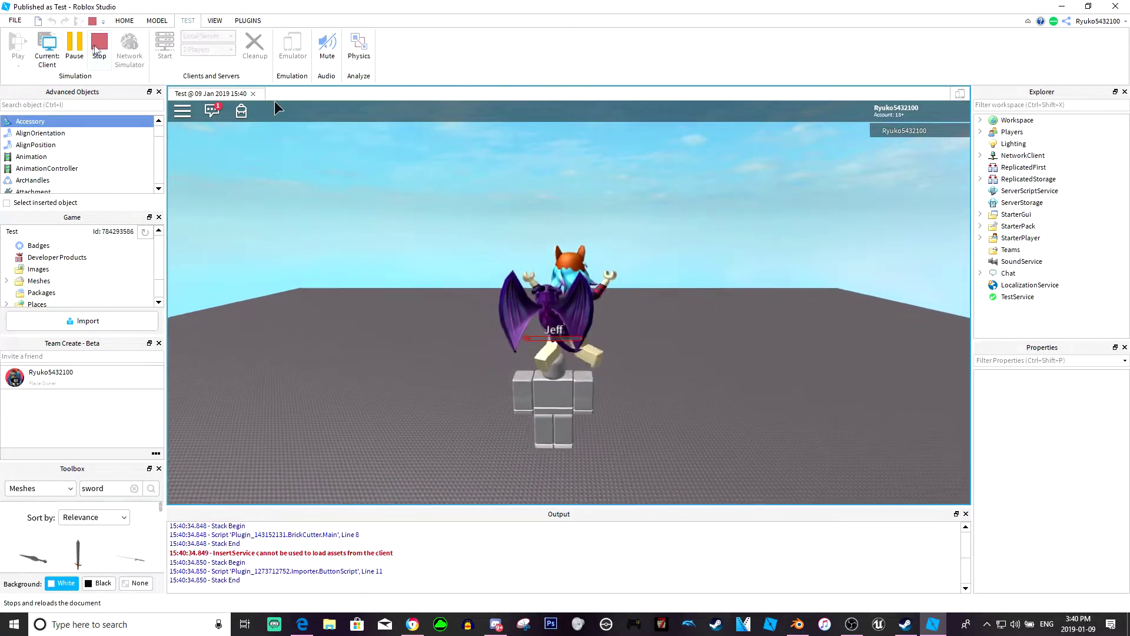
In the server view, move Backpack and LeftHandSword from ServerStorage into the player's character
left_click(47, 46)
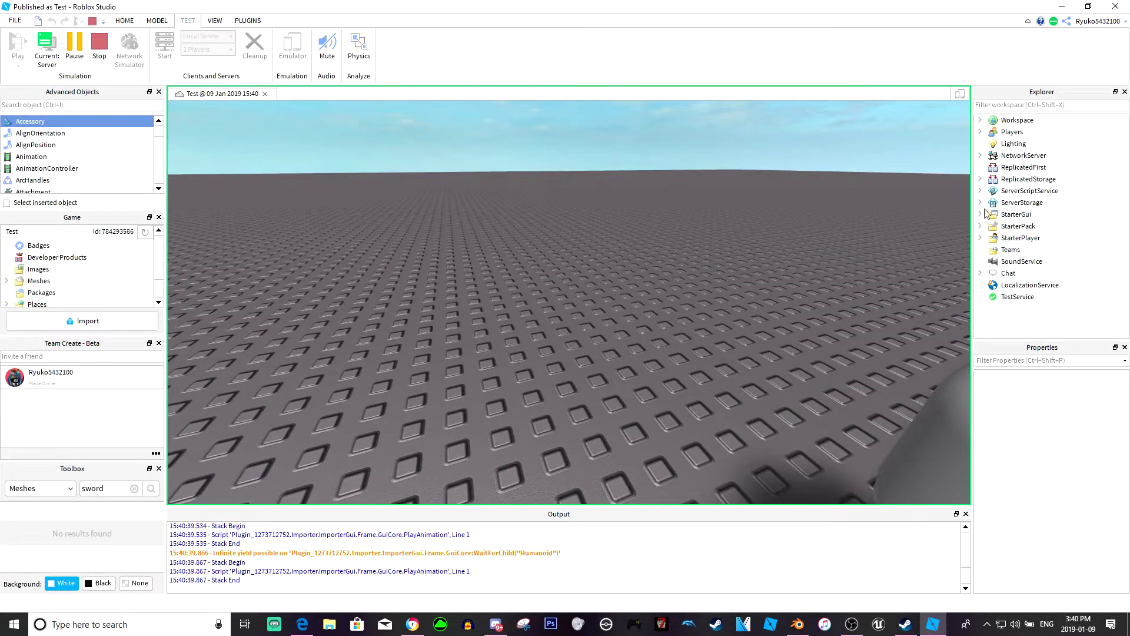
left_click(980, 202)
left_click_drag(1079, 222, 1033, 217)
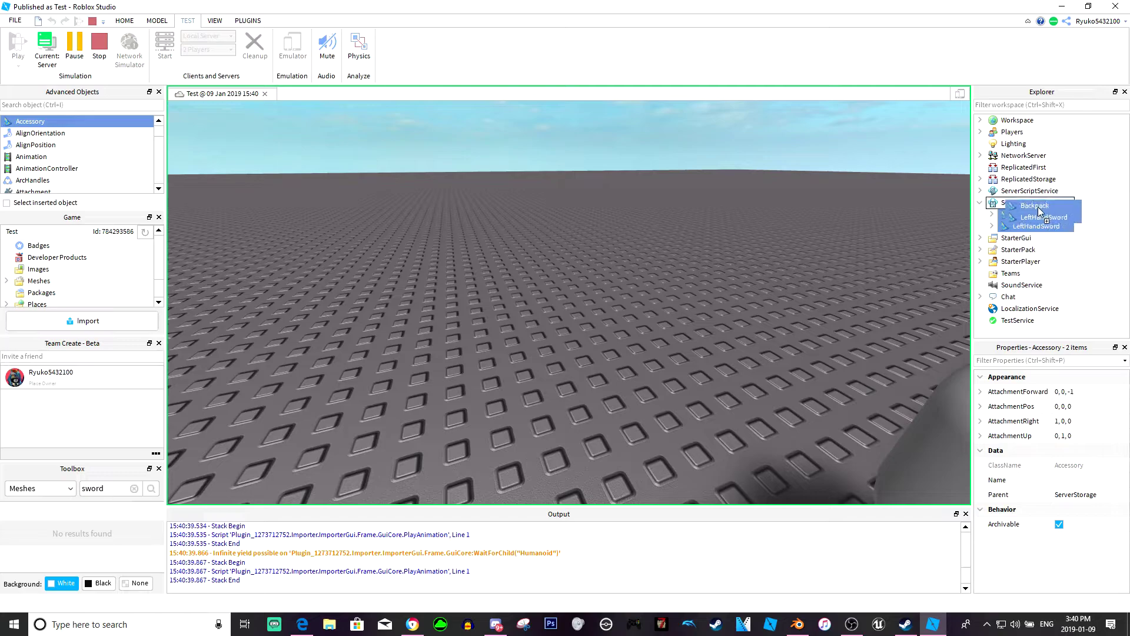
left_click(983, 122)
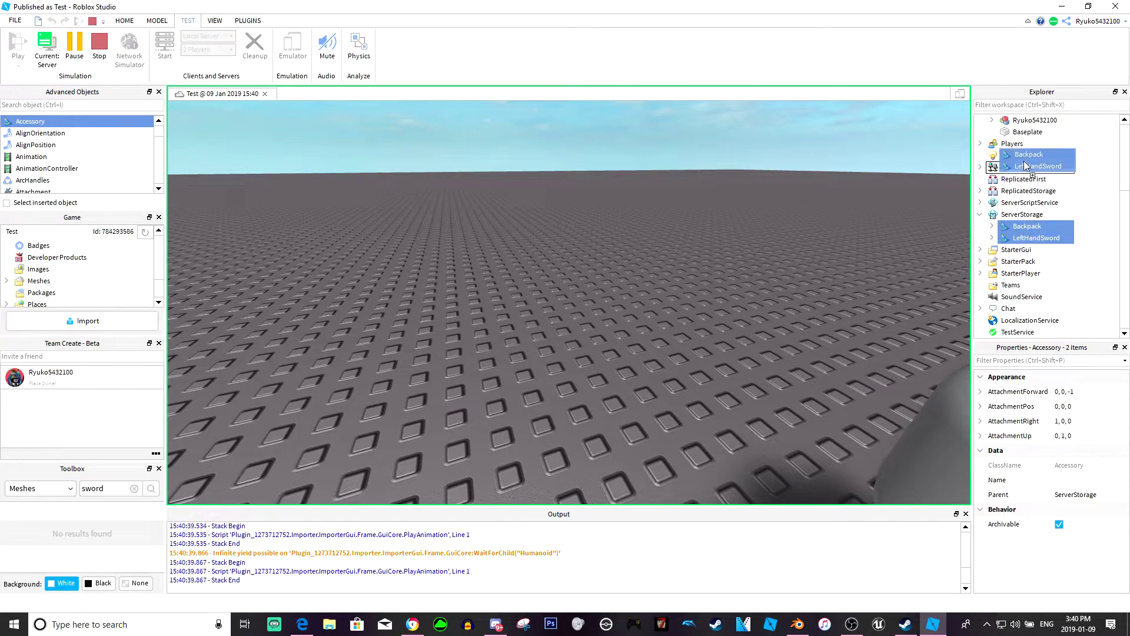
left_click_drag(1027, 170, 1022, 145)
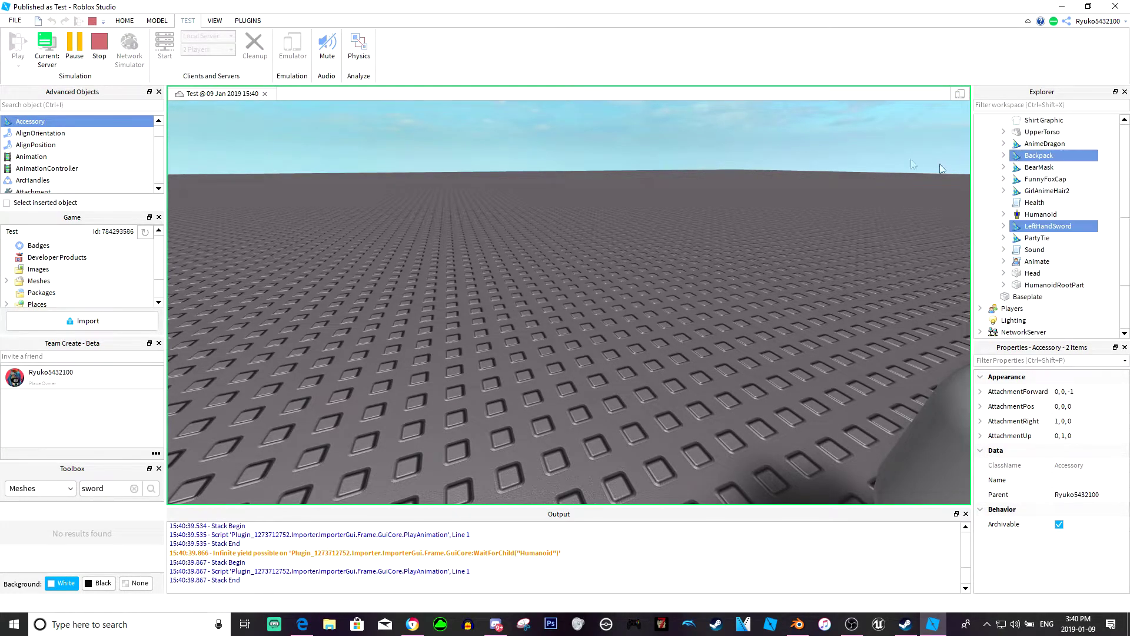
left_click(49, 49)
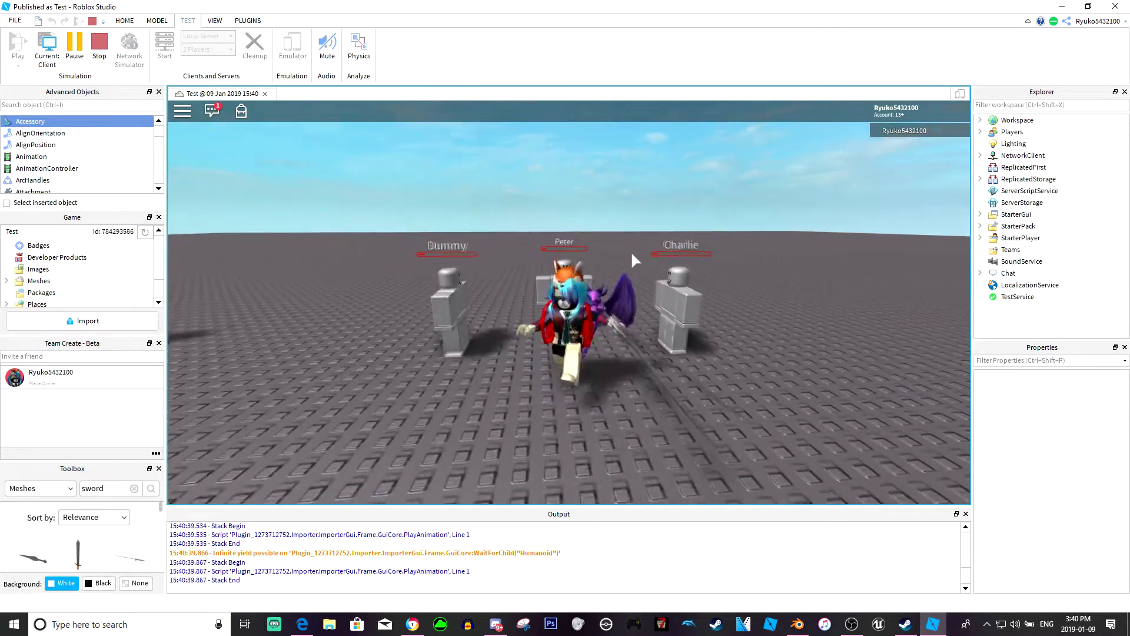
Walk the avatar toward the dummies and orbit the camera to view the worn sword and backpack
right_click_drag(632, 261, 632, 260)
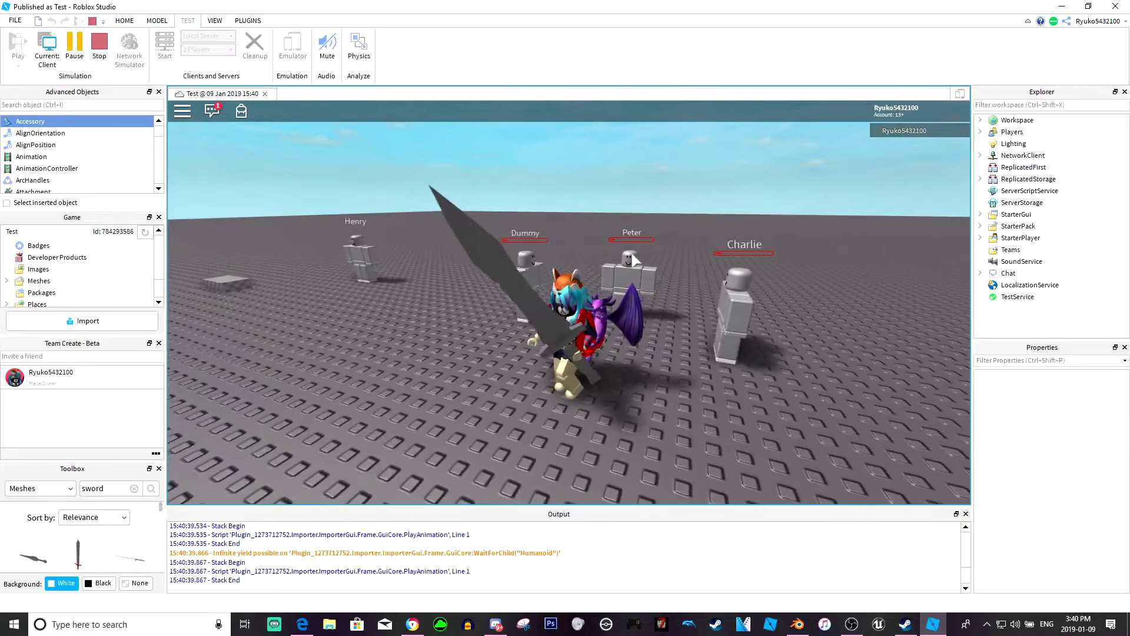
key("w")
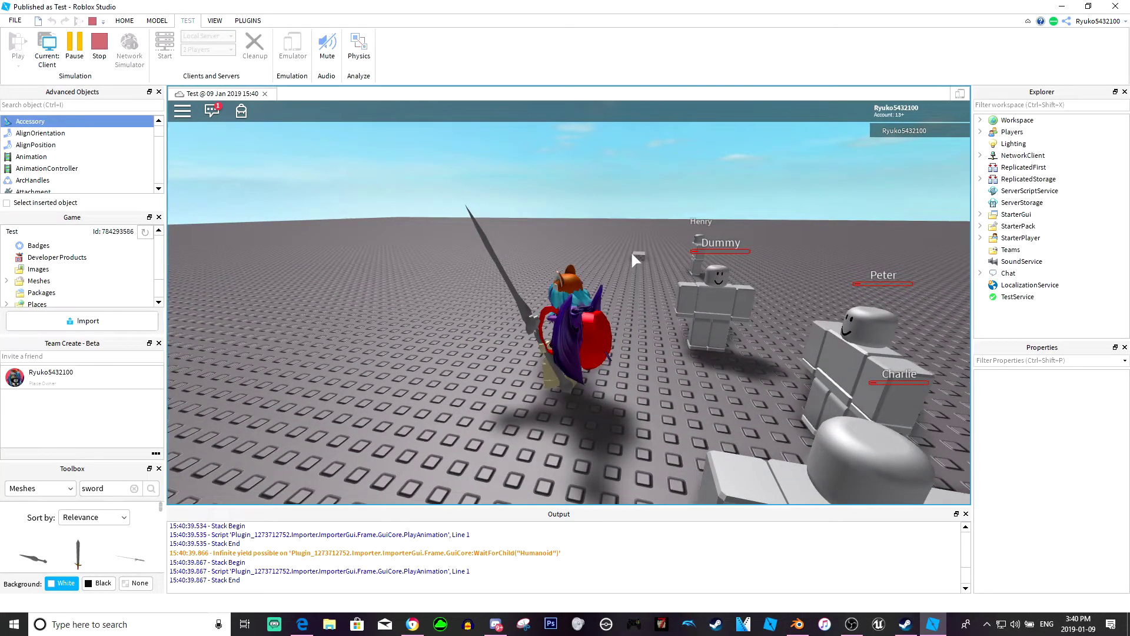
key("w")
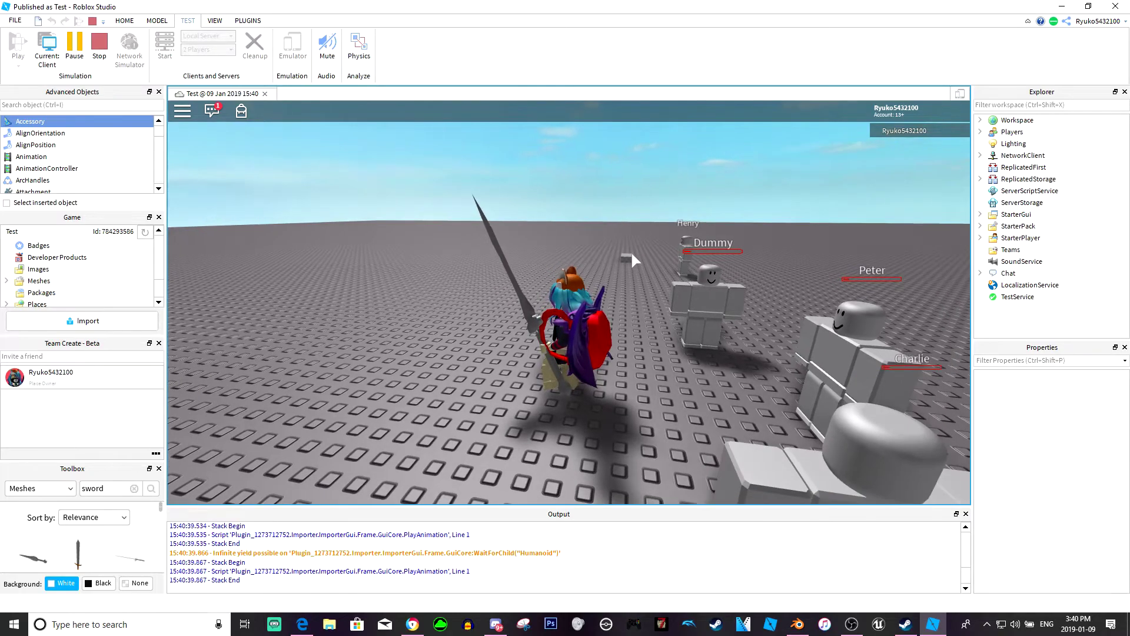
right_click_drag(631, 251, 631, 254)
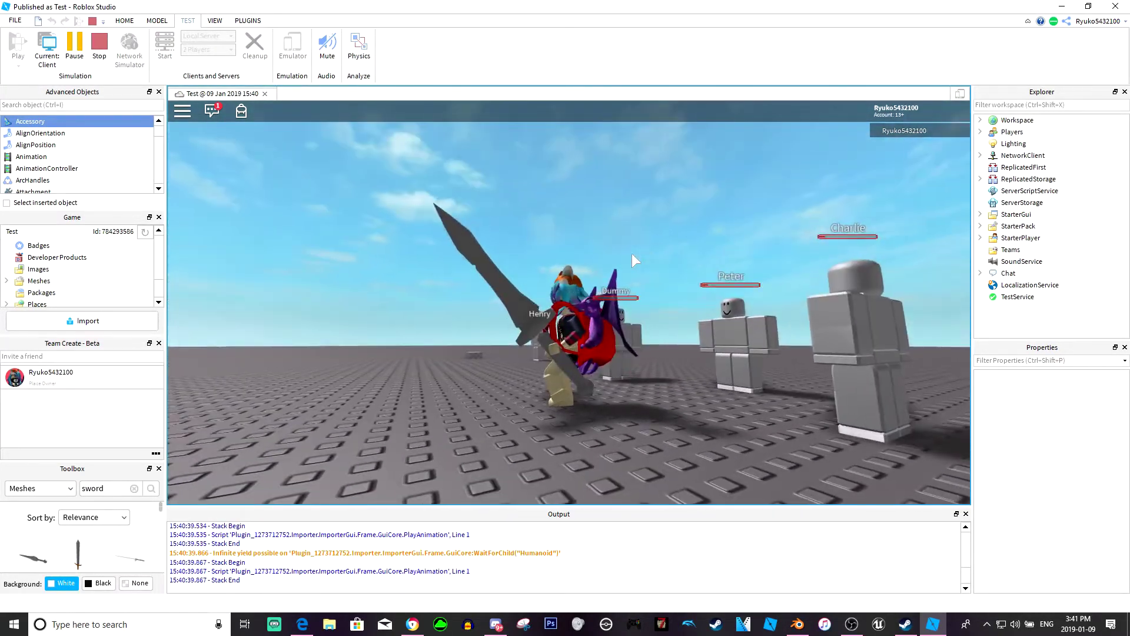
right_click_drag(631, 253, 632, 260)
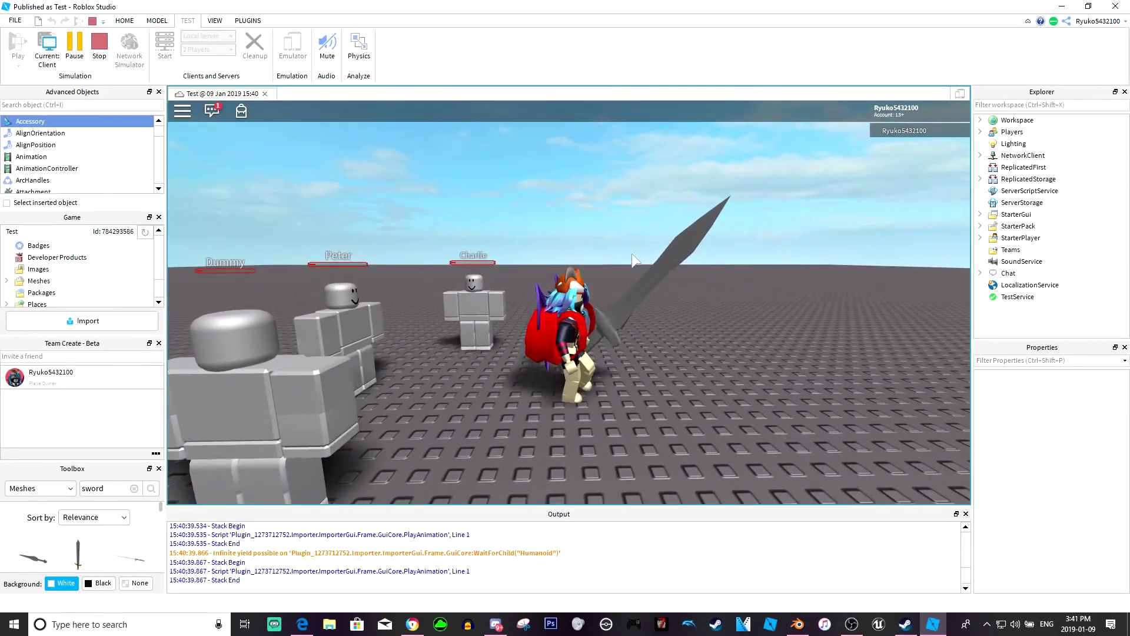
right_click_drag(633, 260, 632, 260)
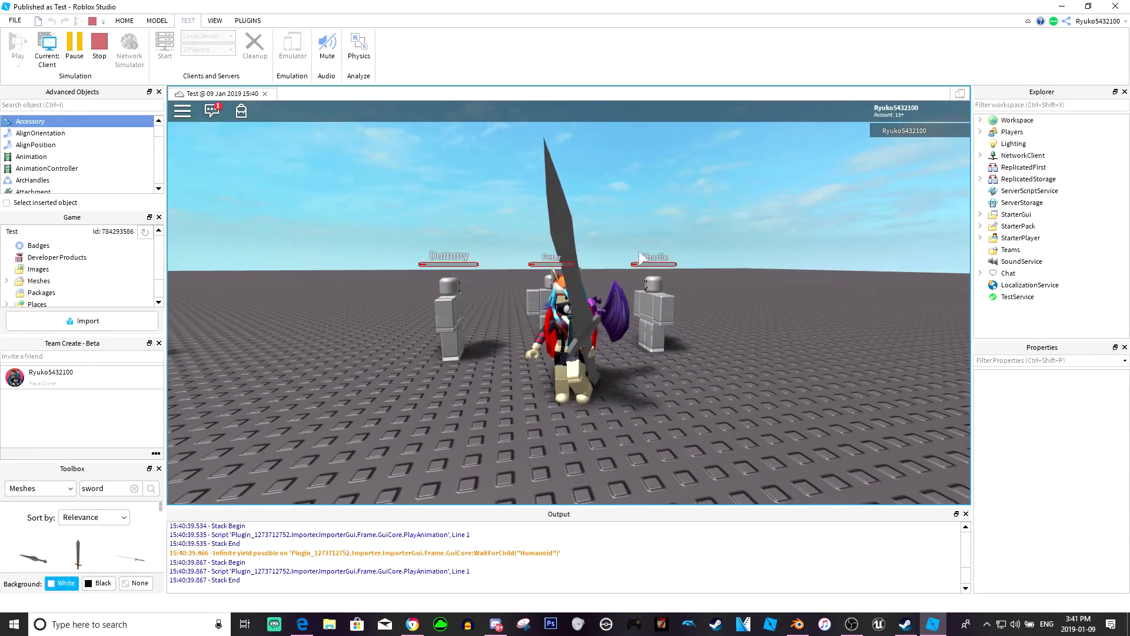